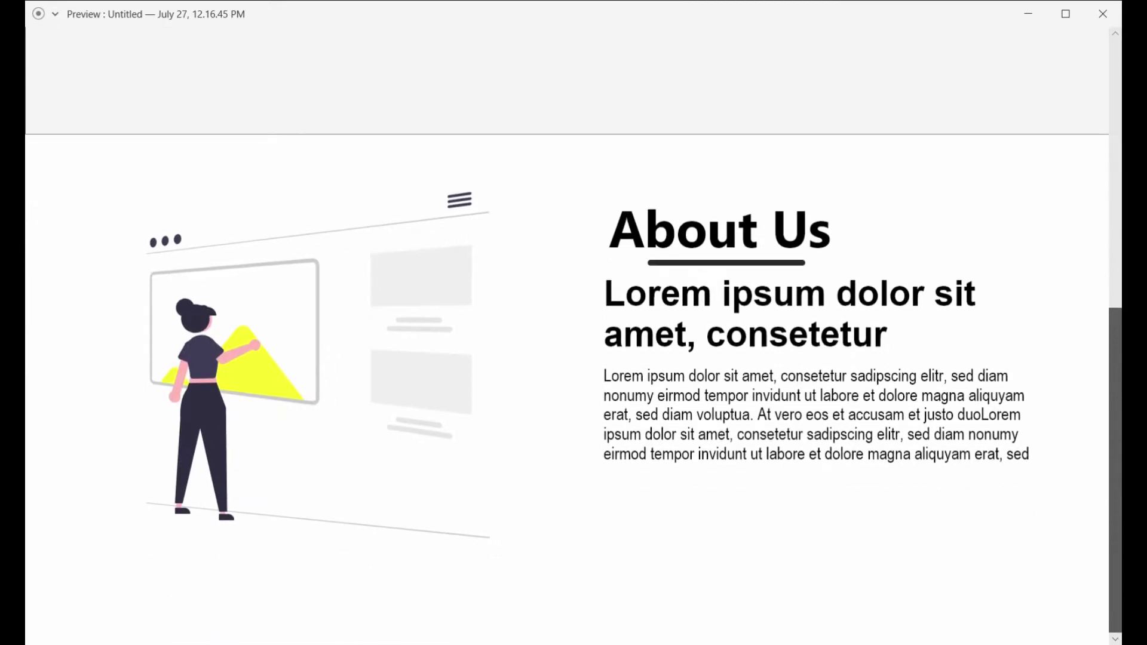
left_click_drag(1114, 600, 1106, 323)
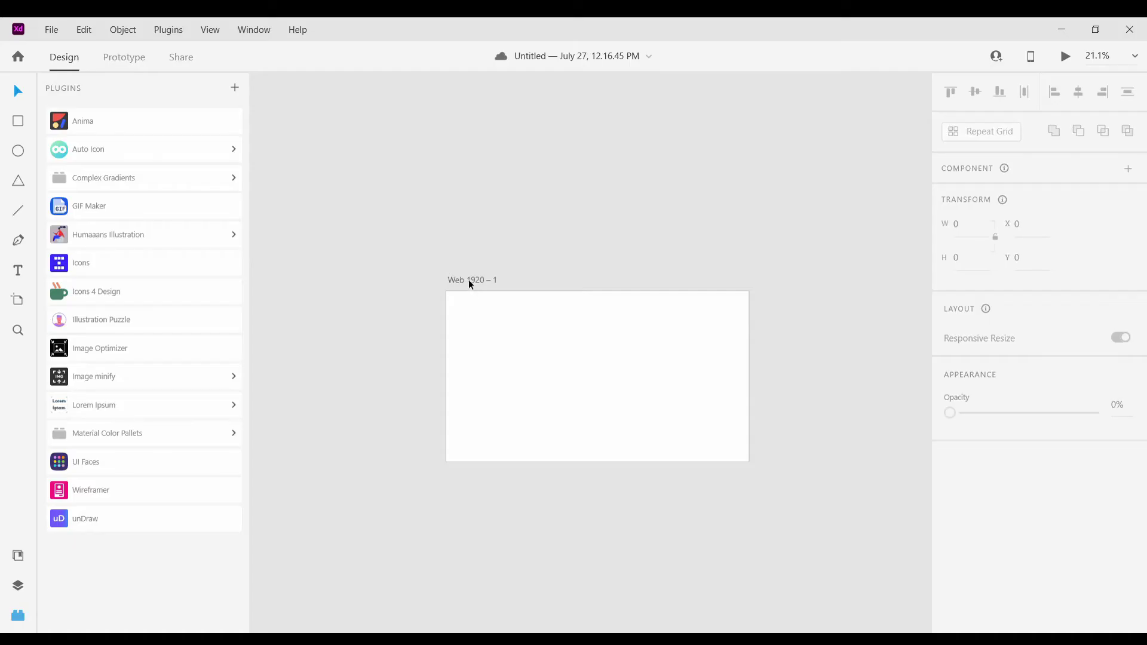
Show the layout grid on the Web 1920 – 1 artboard and cover the artboard with a 1920 × 1080 rectangle filled with #F5F5F5
left_click(471, 280)
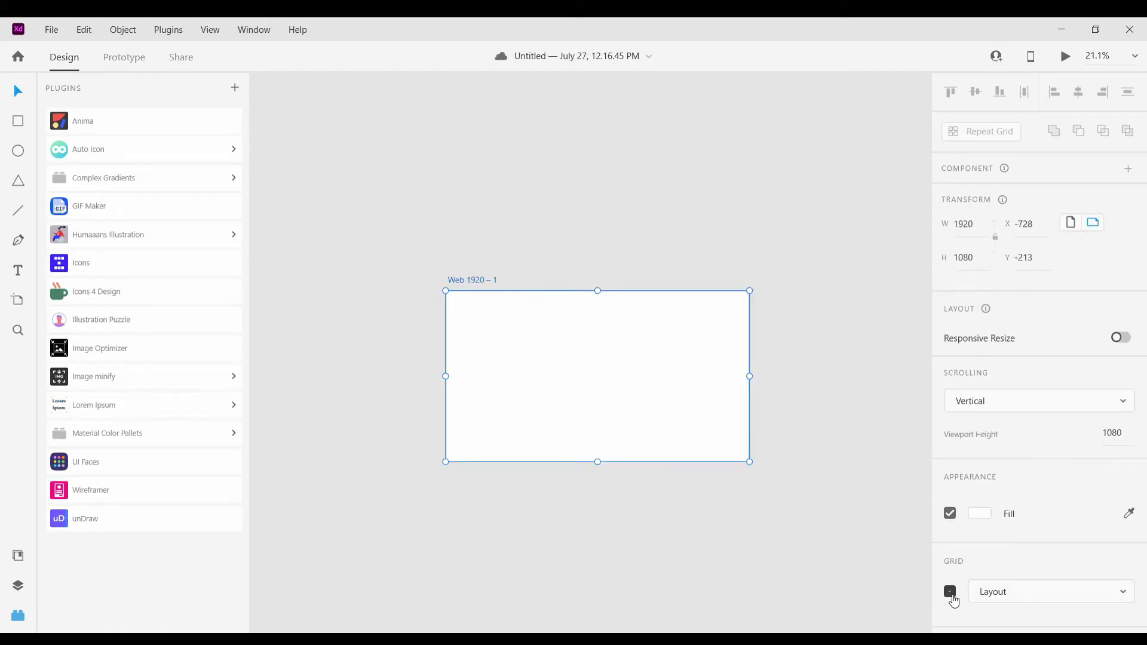
left_click(952, 595)
left_click(497, 333)
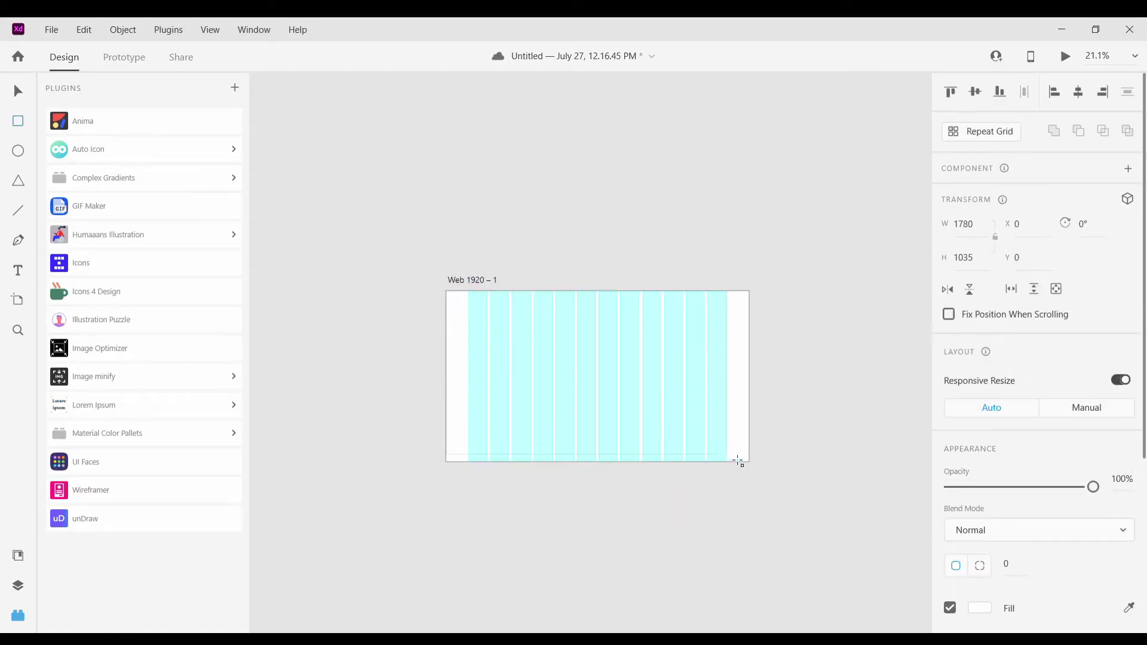
left_click(17, 93)
scroll(447, 325, "up", 5)
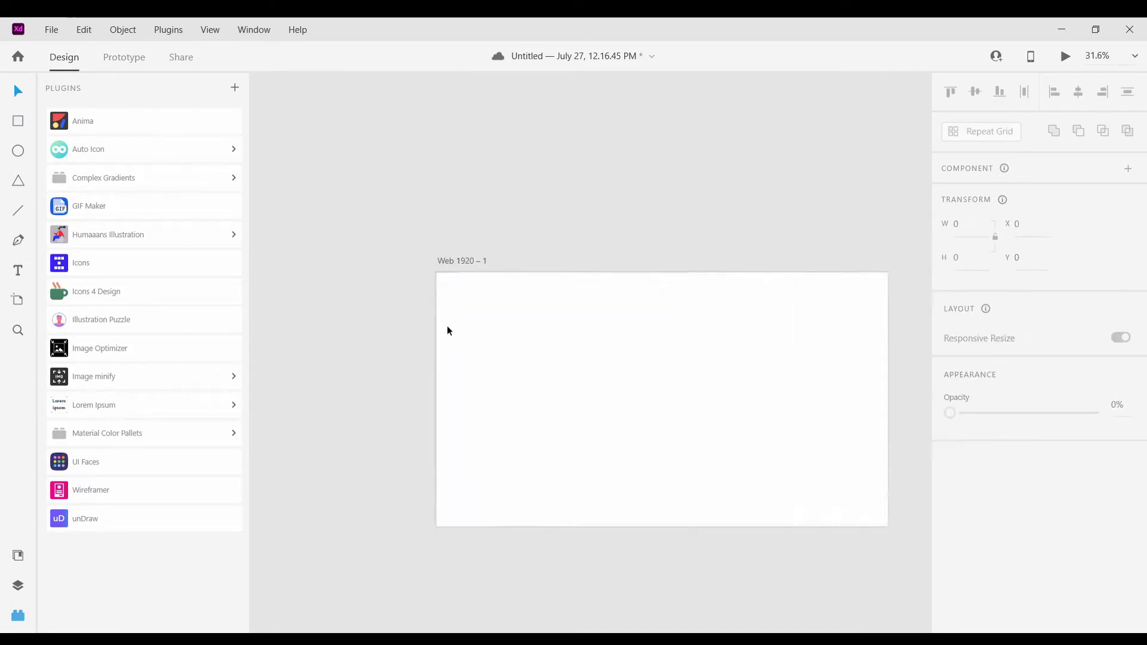
left_click(24, 561)
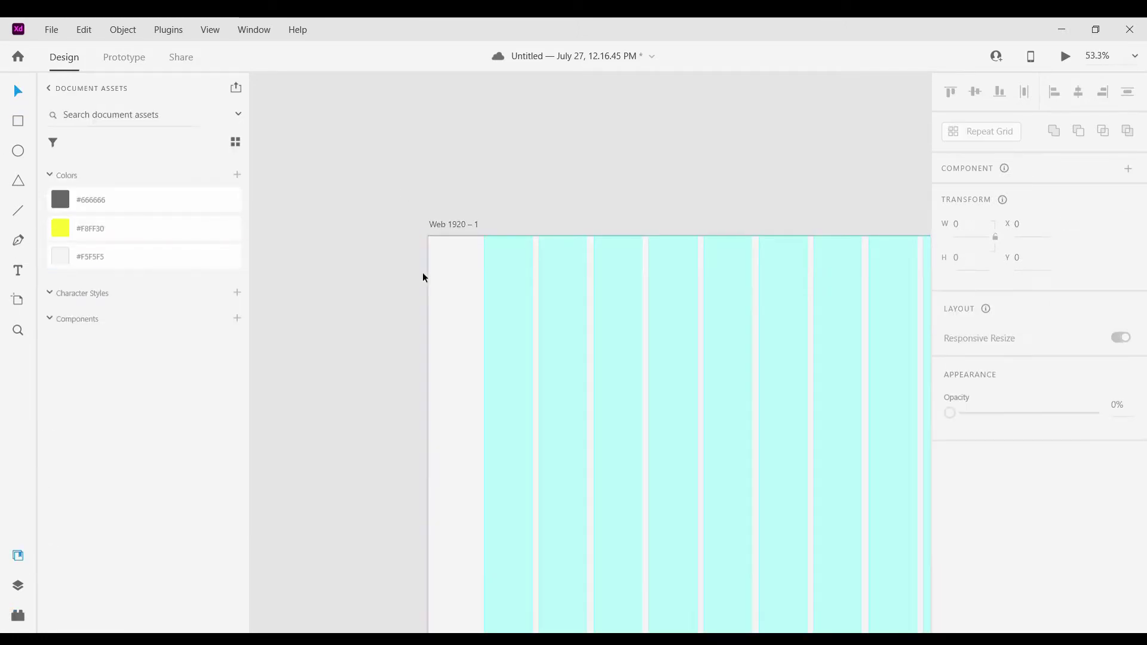
scroll(526, 178, "down", 5)
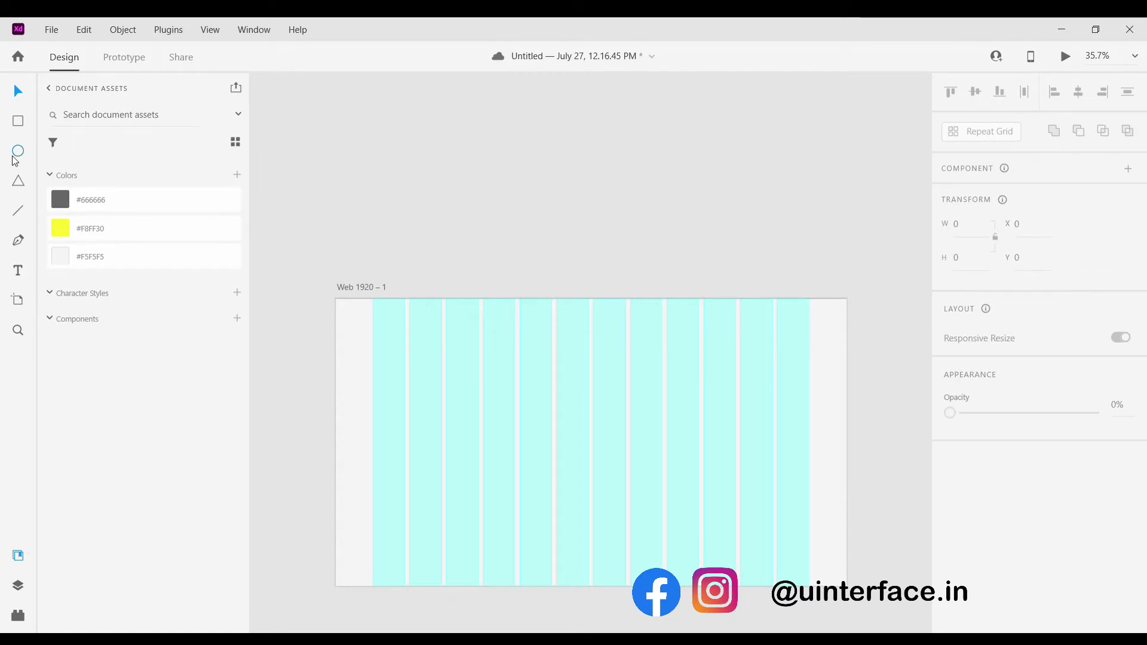
Add a text box about 122 px wide in the first grid column near the artboard's top, reading "Office Map"
scroll(389, 339, "up", 5)
left_click_drag(350, 276, 426, 302)
type("O")
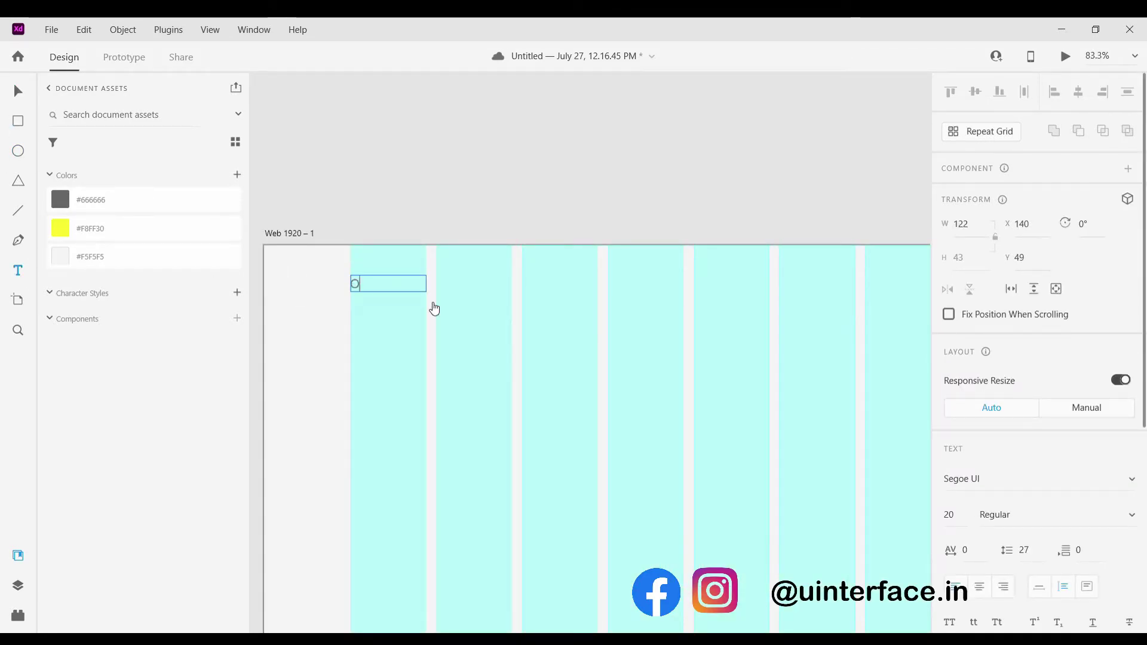
key("BackSpace")
key("BackSpace")
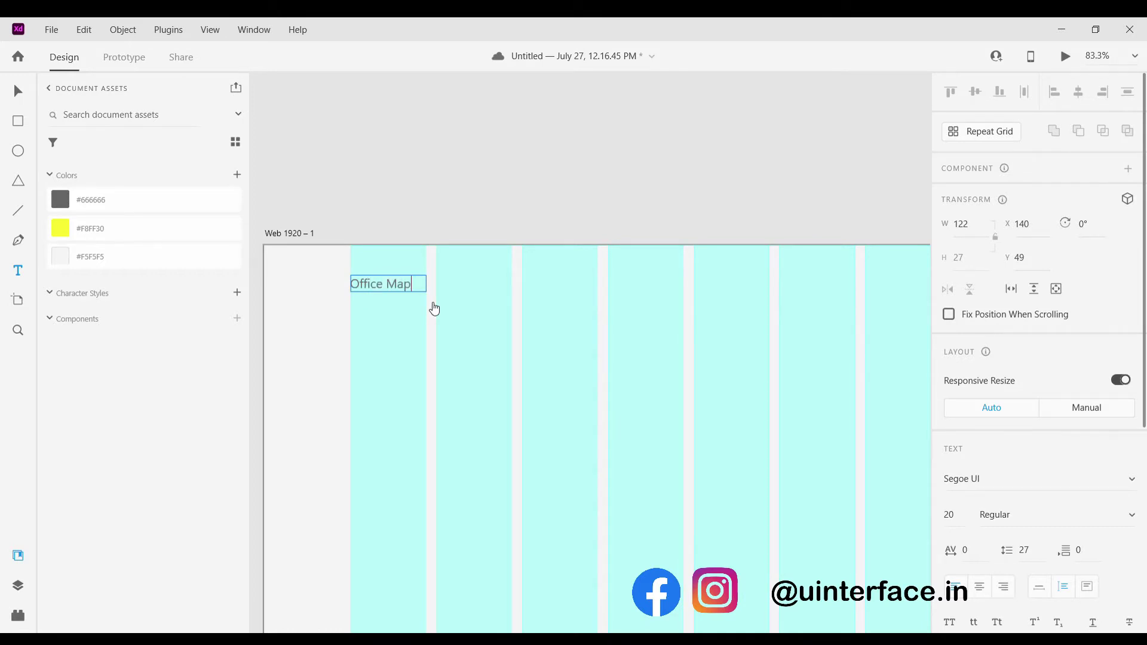
key("Escape")
Set the Office Map text's fill to #000000 and make it bold
scroll(1035, 537, "down", 5)
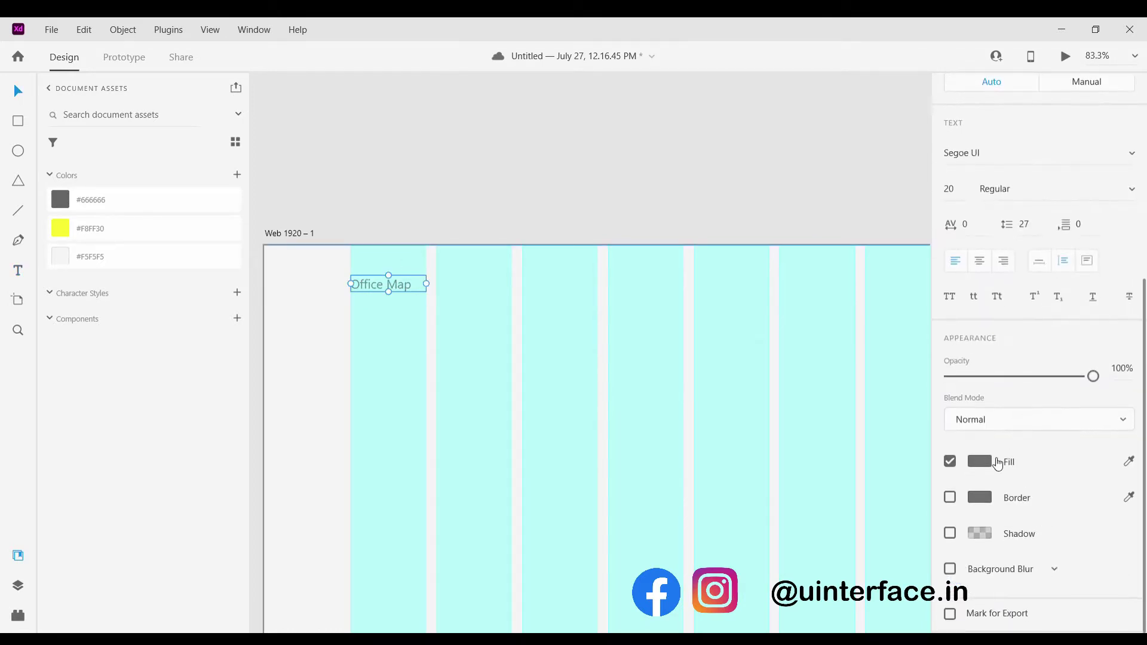
left_click(980, 461)
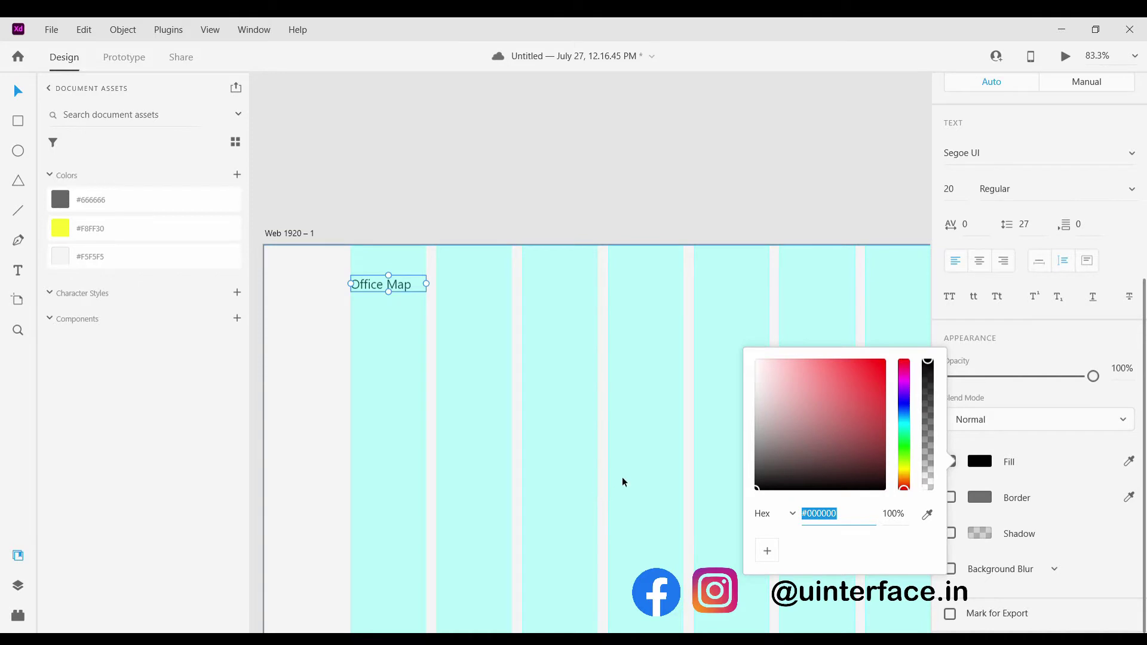
left_click(1110, 546)
scroll(1115, 281, "up", 3)
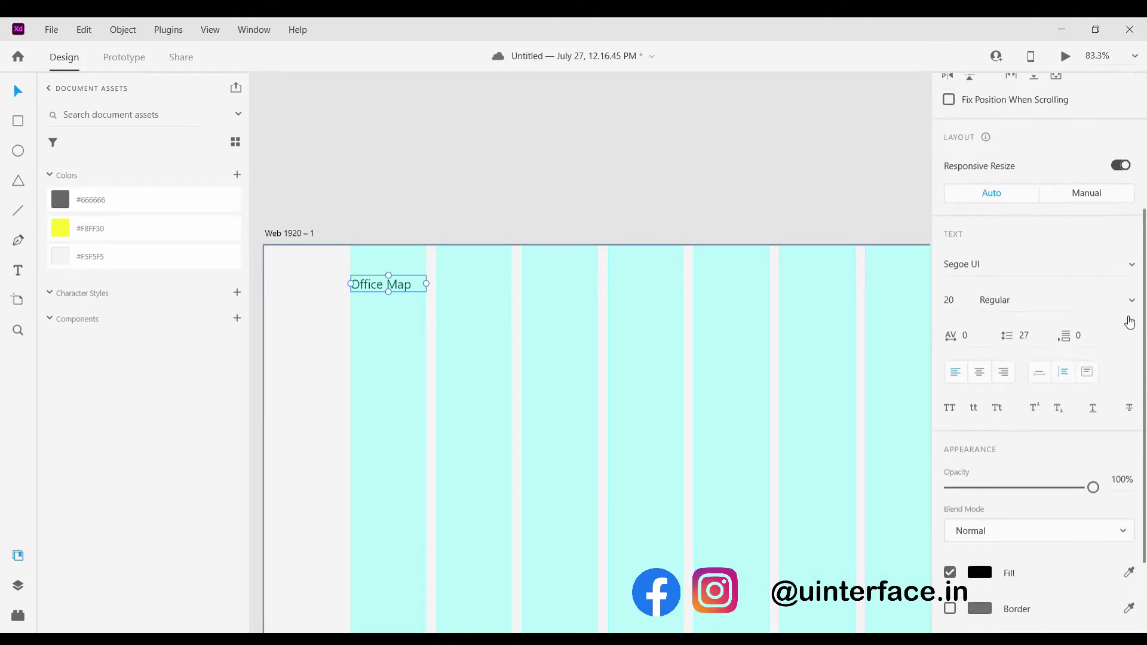
key("ctrl+b")
Draw a circle over the Office Map text and enlarge it to about 47 px around the word Map
scroll(392, 289, "up", 3)
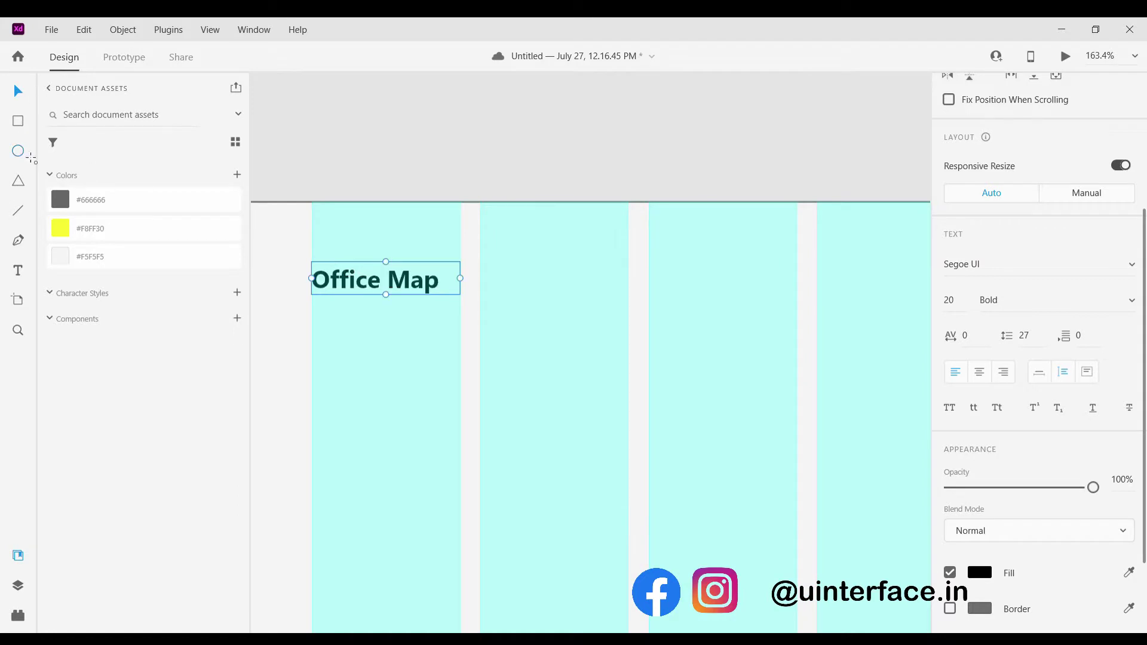
left_click(25, 154)
scroll(446, 271, "up", 2)
mouse_move(483, 264)
left_mouse_down()
mouse_move(524, 306)
mouse_move(346, 283)
left_mouse_up()
left_click(18, 91)
scroll(346, 284, "left", 3)
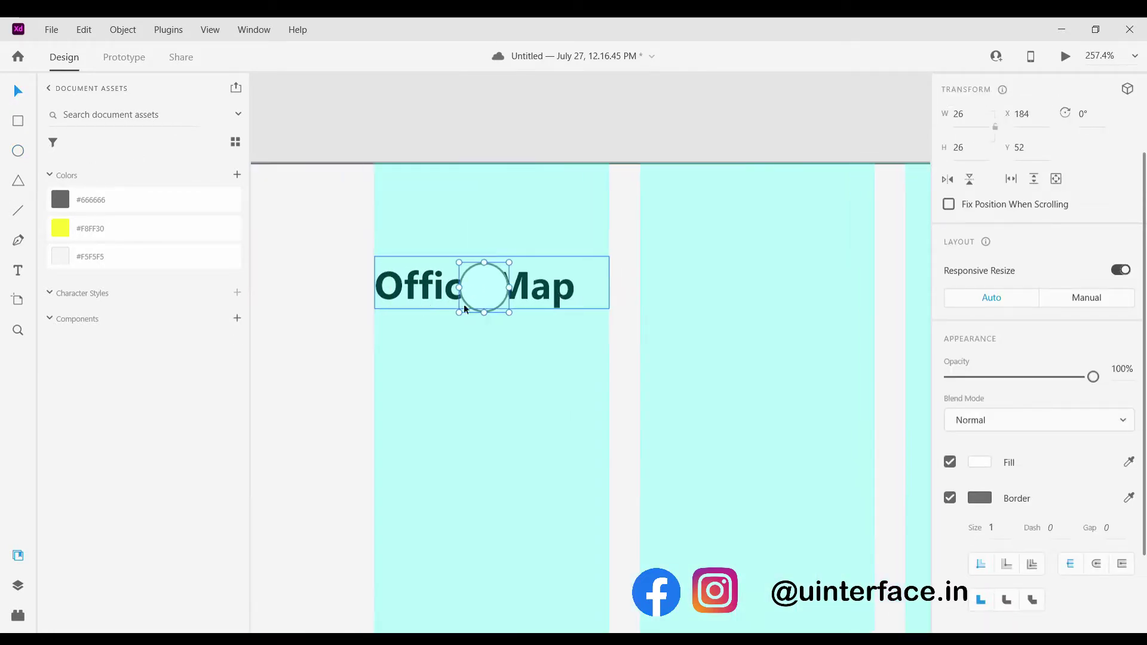
left_click_drag(466, 308, 362, 296)
left_click_drag(553, 300, 644, 349)
Bring the Office Map text in front of the circle and widen the gap between its two words with an extra space
left_click(482, 284)
key("ctrl+shift+]")
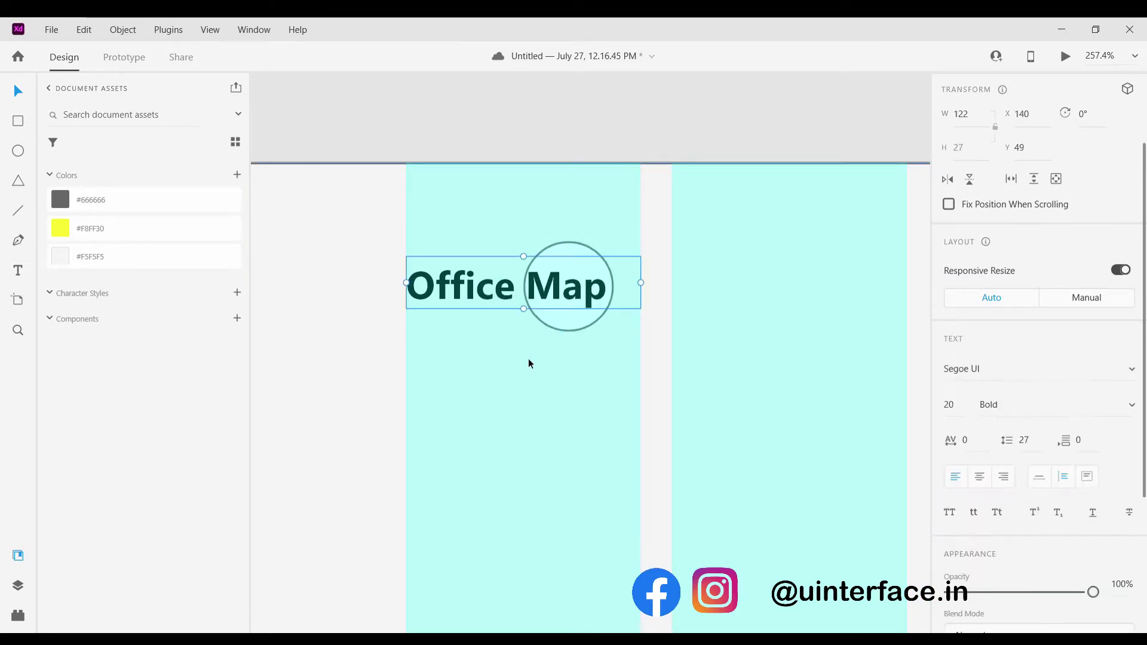
left_click_drag(554, 285, 491, 285)
double_click(564, 289)
left_click(535, 288)
left_click(523, 368)
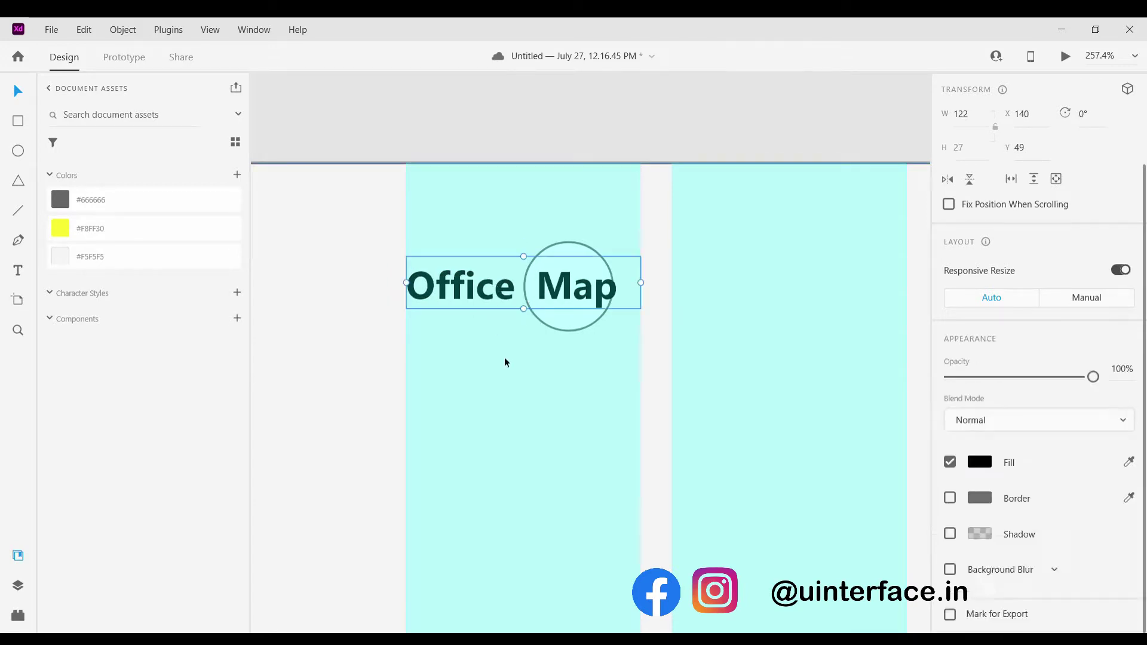
Remove the circle's border and fill it with the saved yellow #F8FF30
left_click(508, 356)
scroll(511, 353, "down", 5)
scroll(520, 338, "up", 4)
left_click(538, 305)
left_click(950, 498)
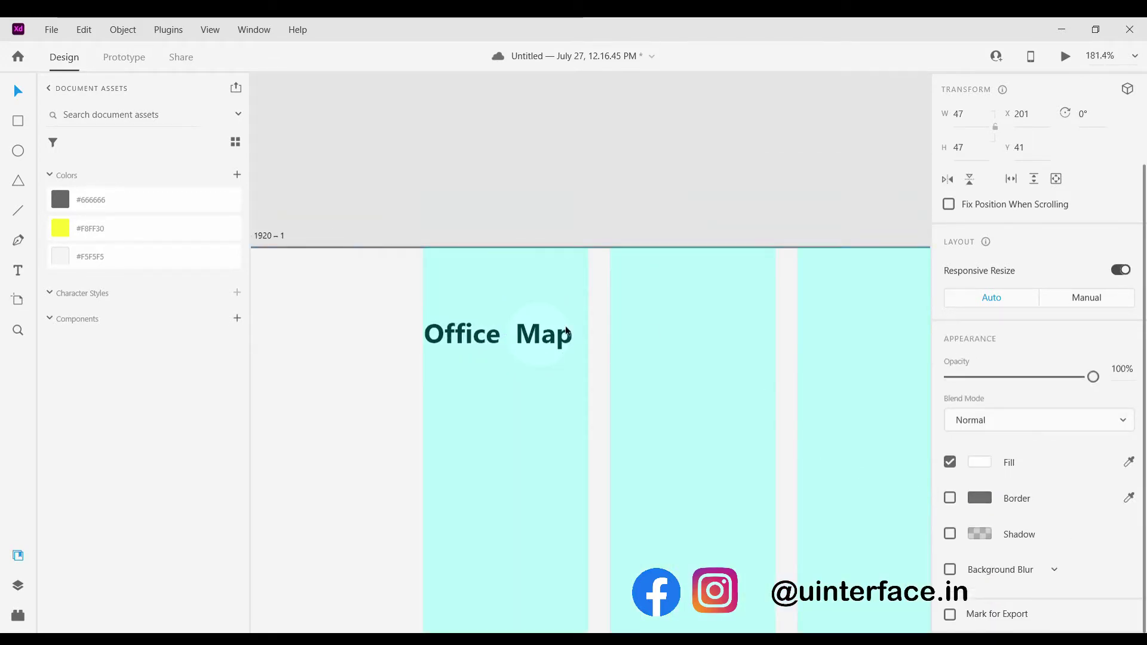
left_click(541, 332)
left_click(538, 310)
left_click(55, 226)
left_click(496, 445)
scroll(496, 446, "down", 3)
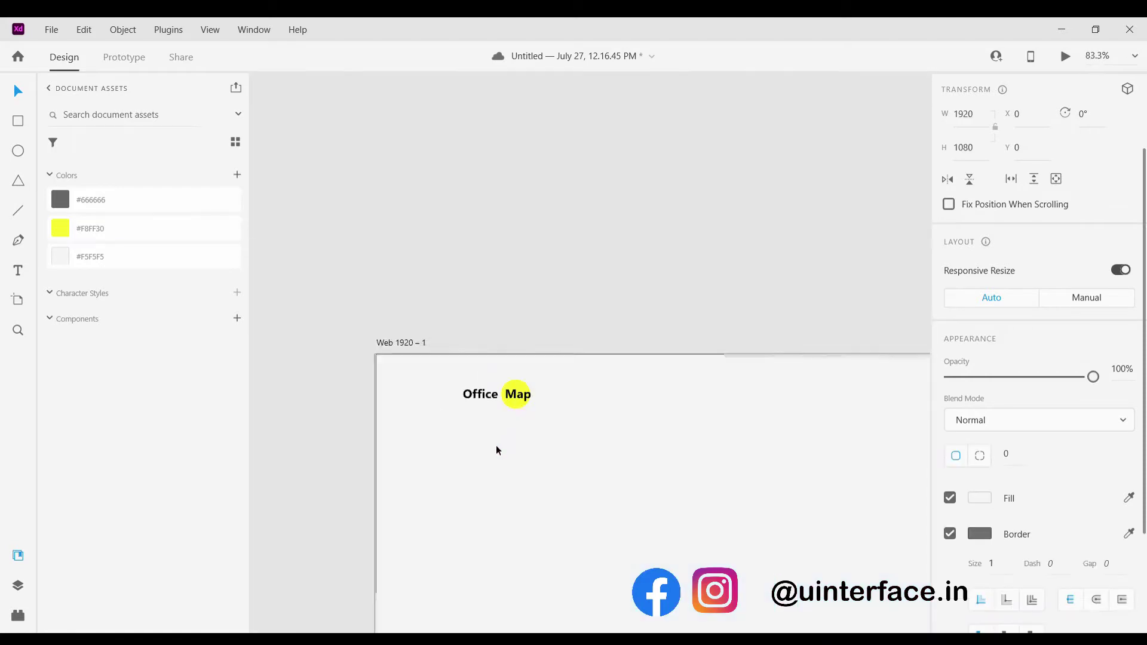
Switch the Office Map text to auto width and shrink it to size 18 so Map fits inside the circle
scroll(529, 421, "up", 5)
left_click(657, 490)
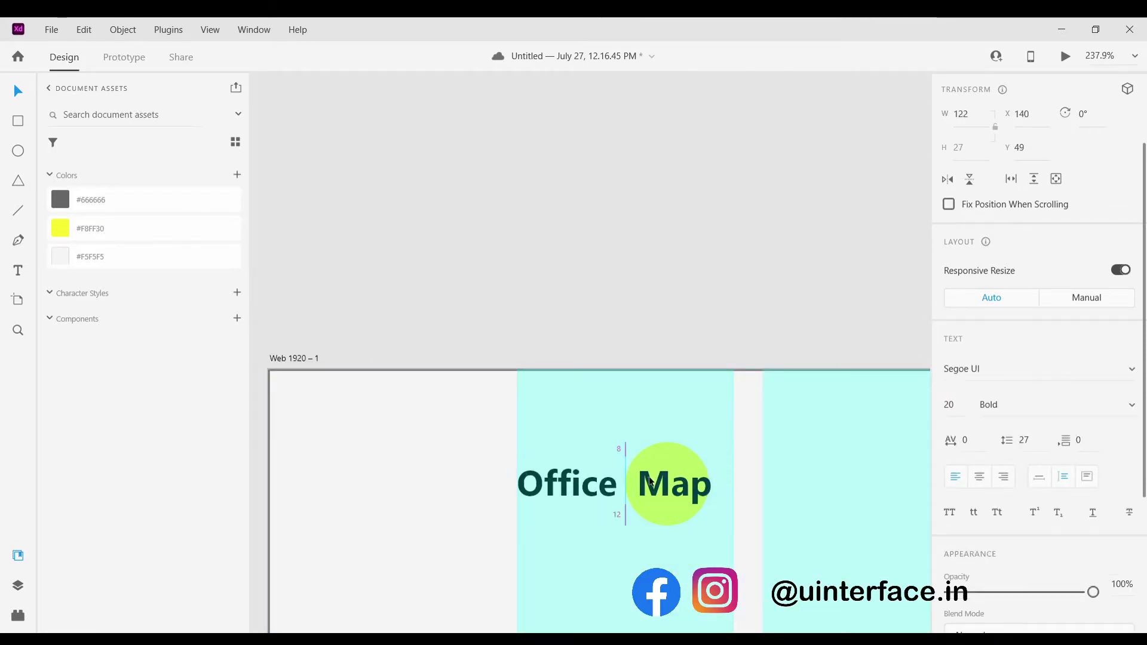
scroll(783, 519, "down", 1)
left_click(1039, 477)
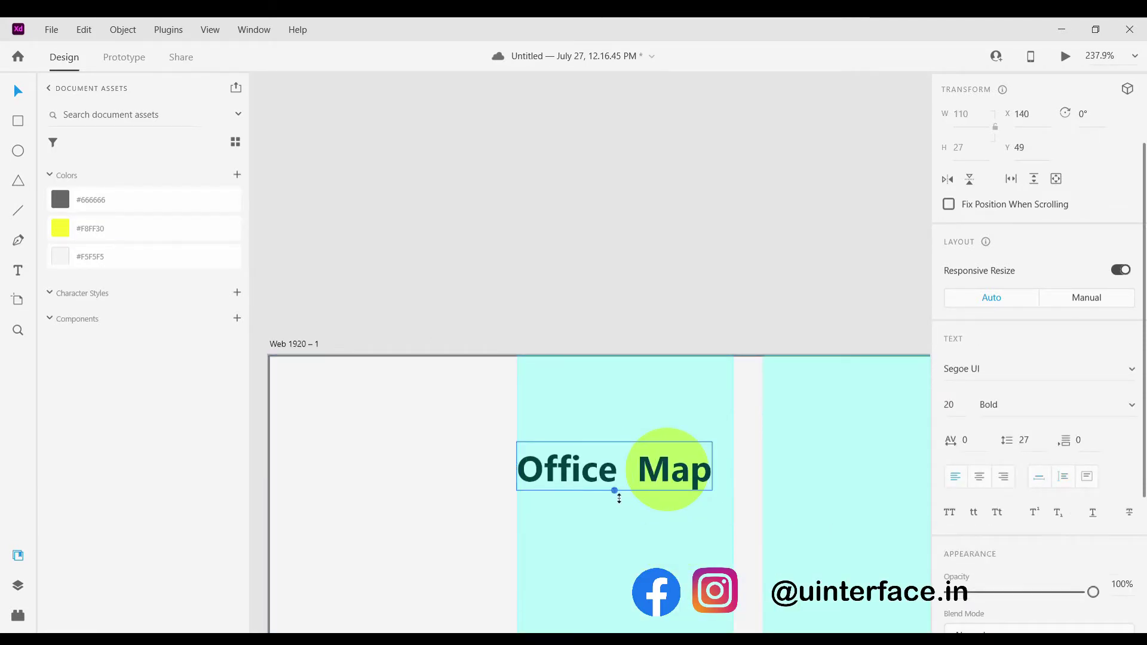
left_click_drag(616, 493, 658, 468)
left_click(625, 420)
scroll(625, 420, "down", 7)
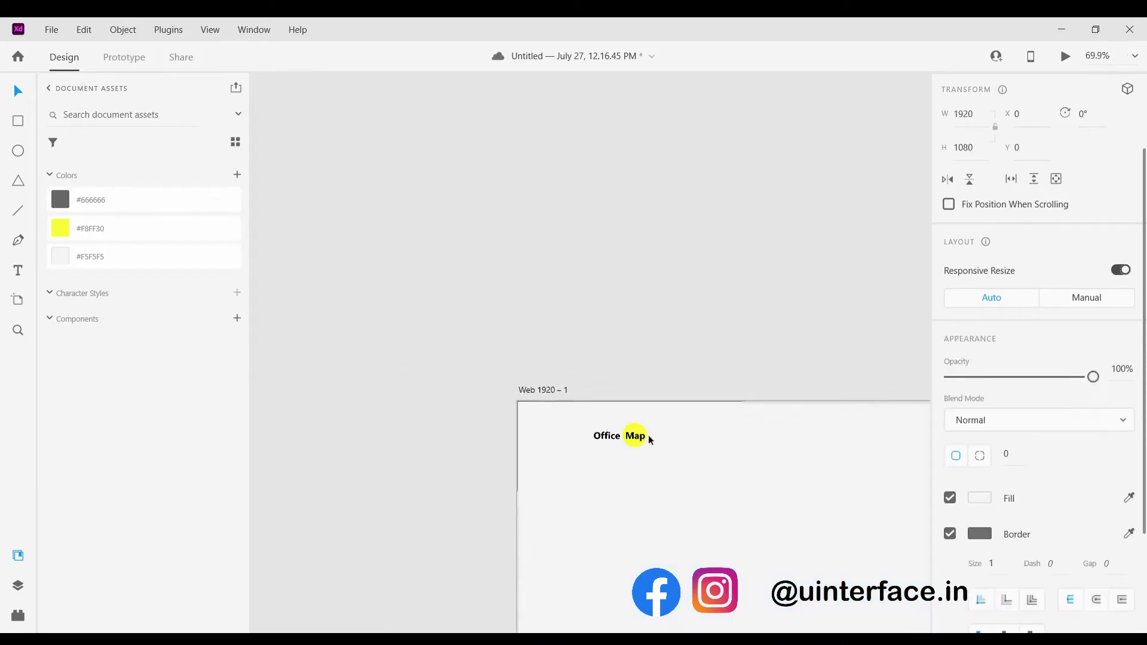
Give the yellow circle a solid black shadow with Y offset 3 and blur 0
scroll(650, 438, "up", 8)
left_click(605, 458)
left_click(950, 533)
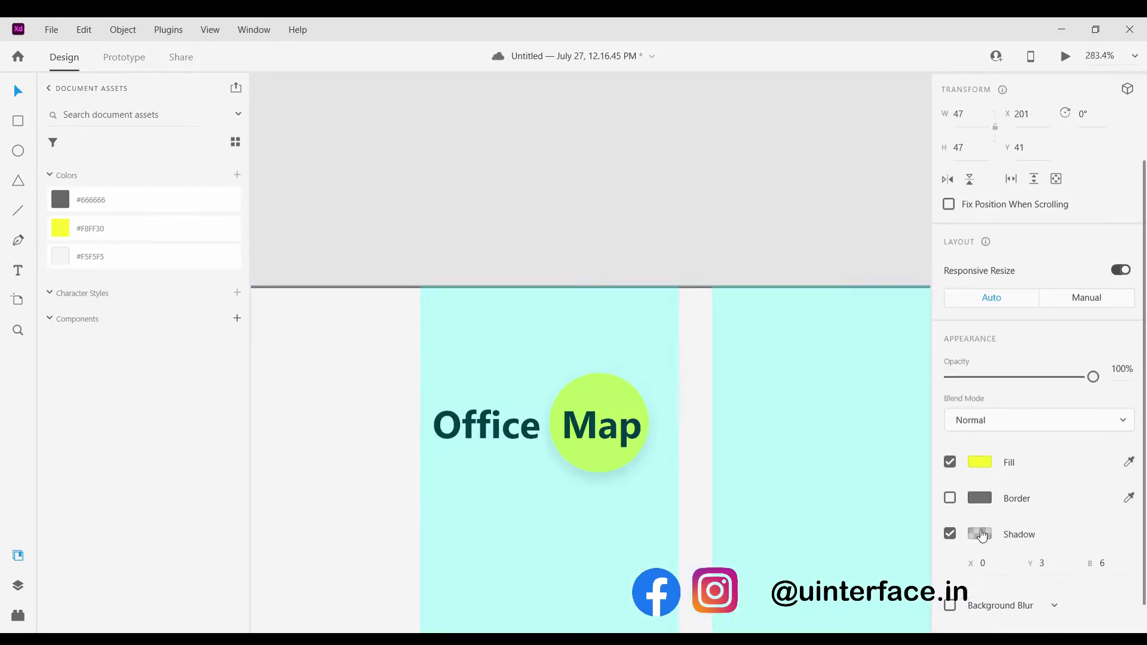
left_click(980, 533)
left_click(1107, 570)
type("0")
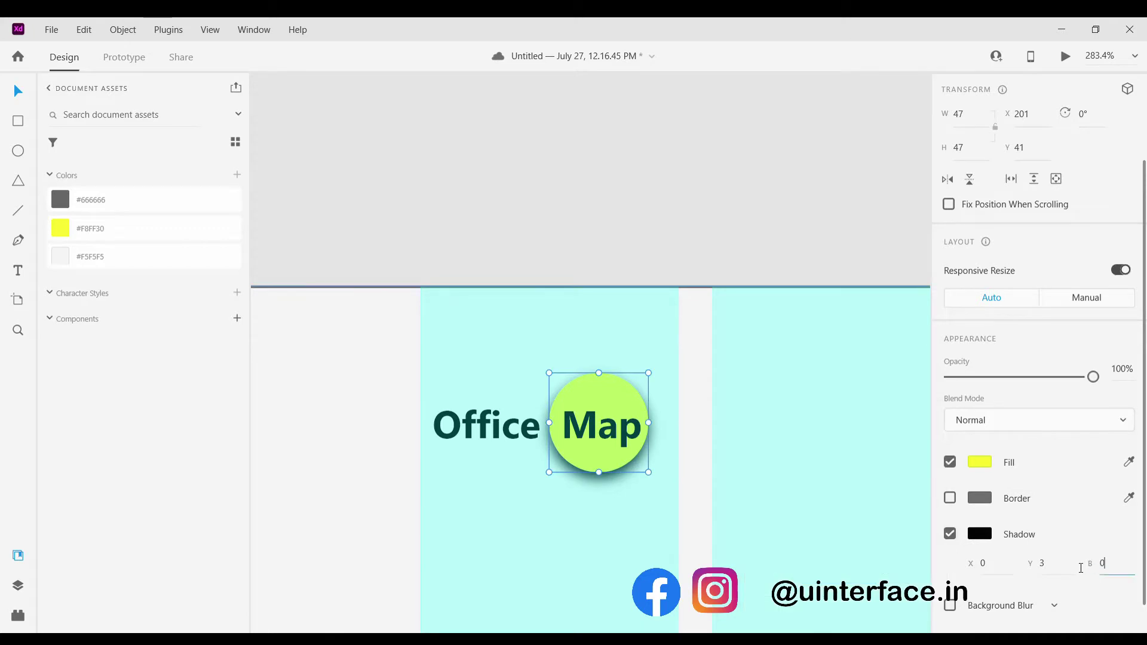
left_click(705, 448)
Group the Office Map text with the yellow circle as one logo
left_click(626, 407)
key("ctrl+shift+apostrophe")
scroll(663, 466, "down", 6)
scroll(654, 485, "up", 4)
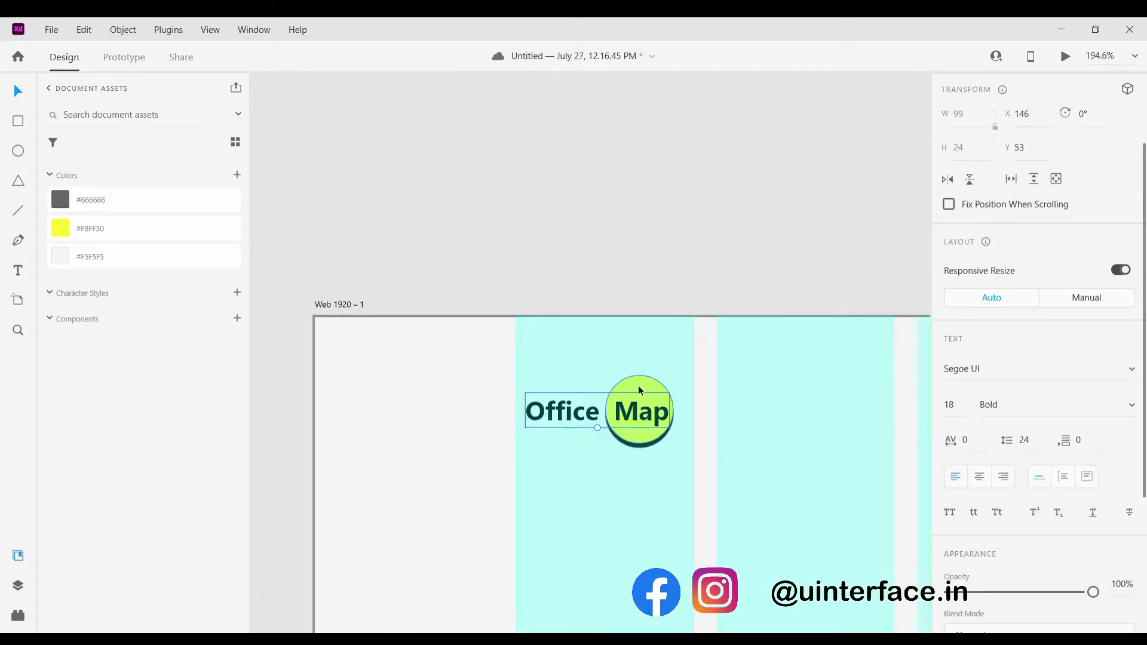
left_click(638, 385, "shift")
key("ctrl+g")
Enlarge the grouped logo to about 132 × 61 px and align it with the first grid column's left edge
scroll(638, 385, "down", 7)
left_click(646, 398)
scroll(645, 397, "up", 4)
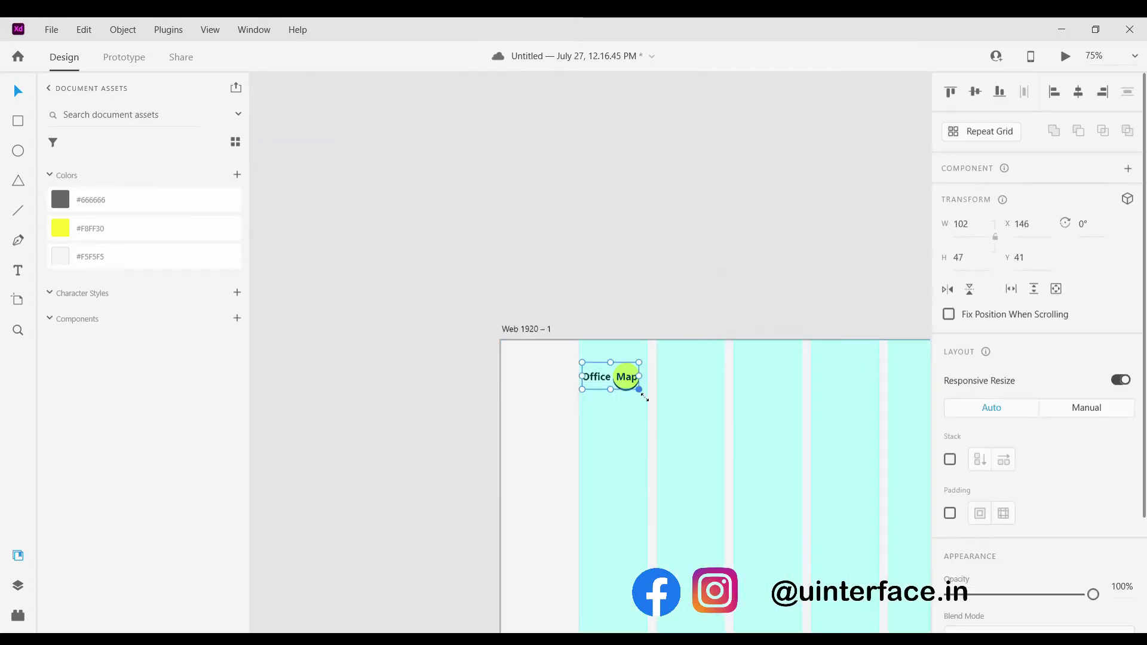
scroll(637, 262, "down", 3)
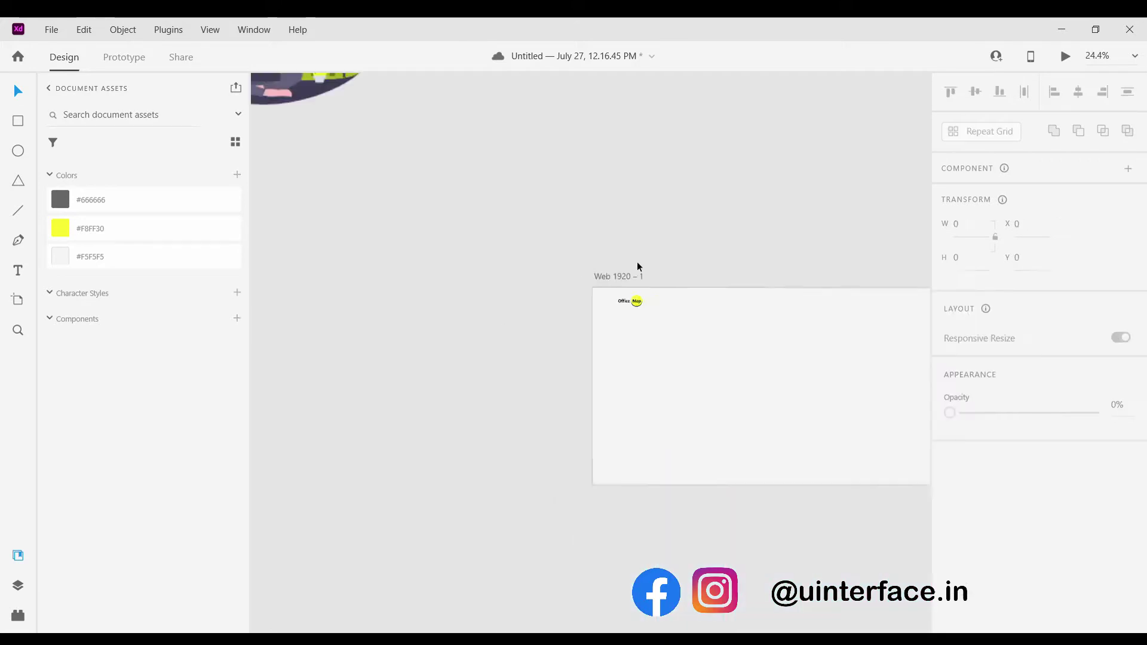
Add a text box about 200 px wide in the header, to the right of the artboard's centre, reading "Home"
scroll(618, 269, "up", 2)
scroll(630, 263, "right", 5)
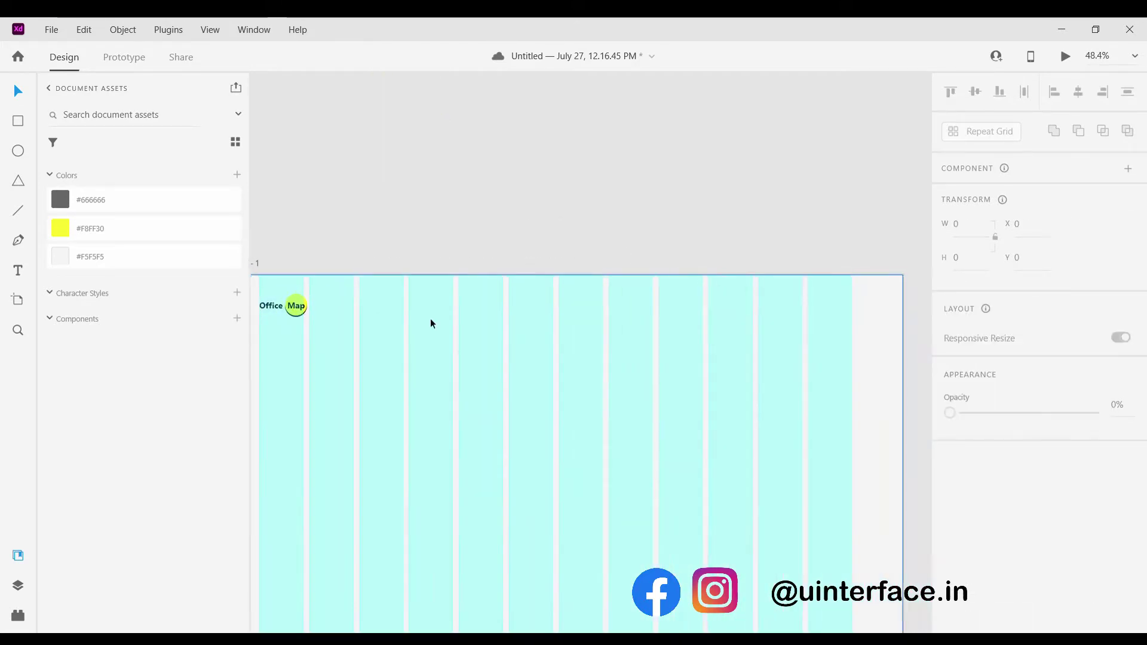
left_click(18, 274)
scroll(595, 313, "up", 1)
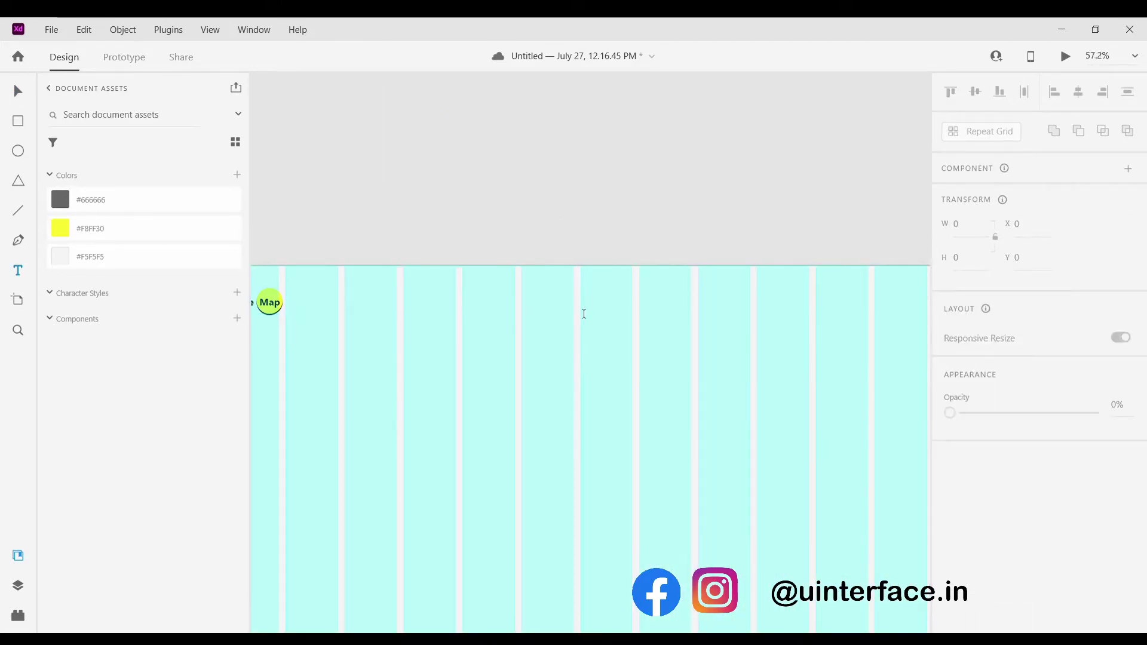
left_click_drag(580, 309, 670, 329)
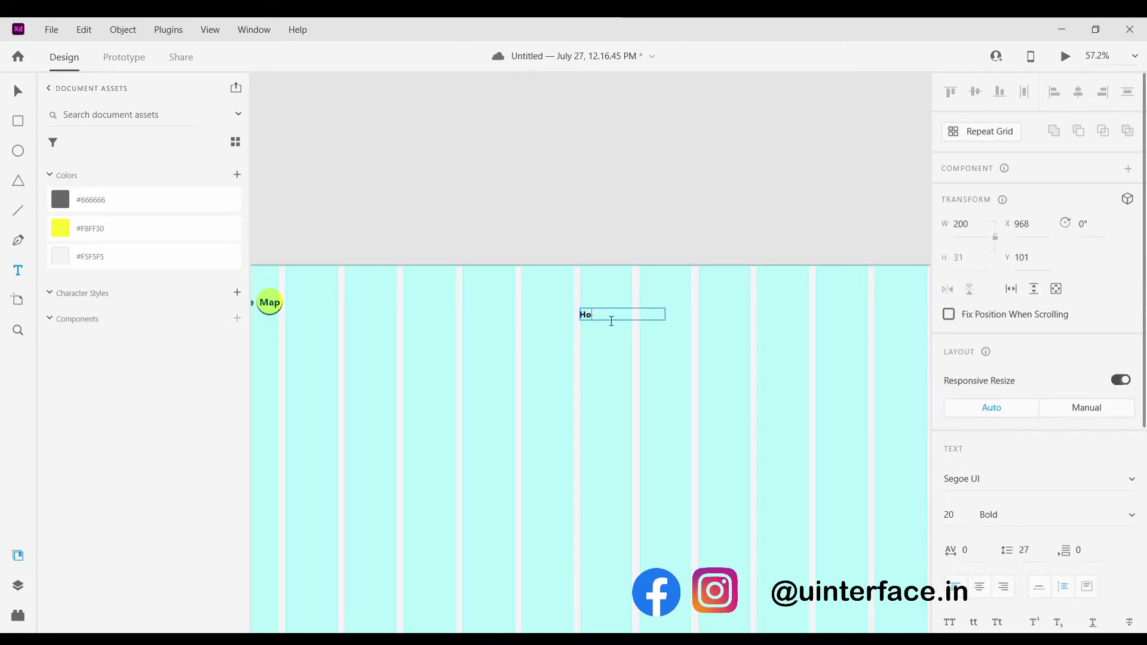
key("Escape")
Place a horizontal guide below the header items and shift the Home text right to about X 1044
left_click(432, 270)
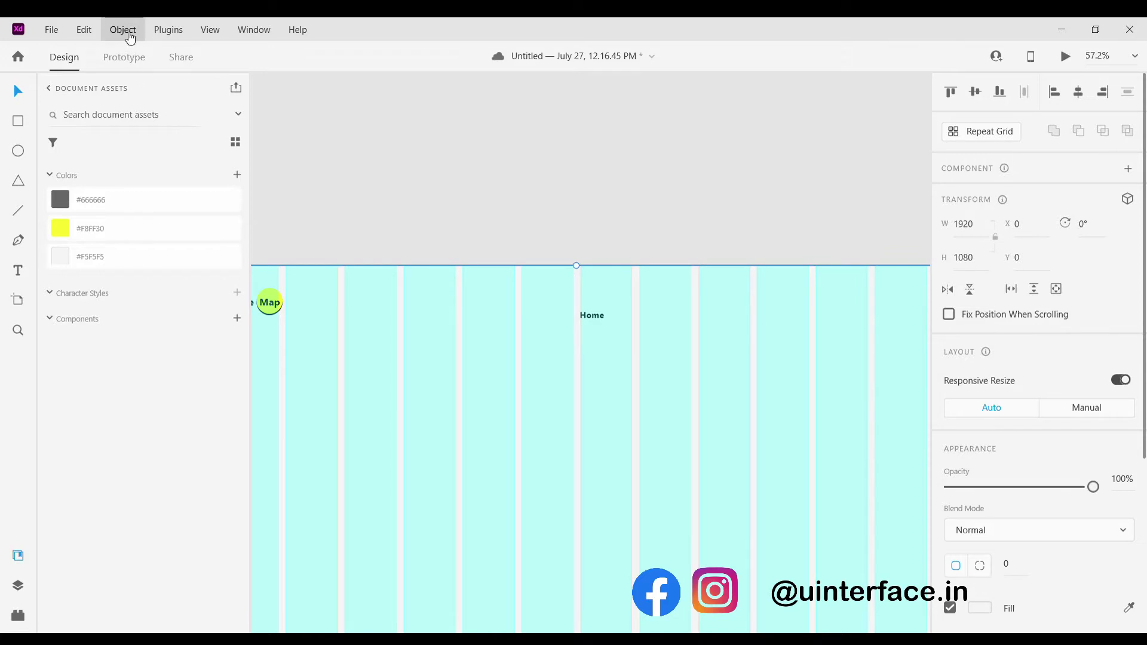
left_click_drag(579, 267, 578, 330)
left_click(602, 319)
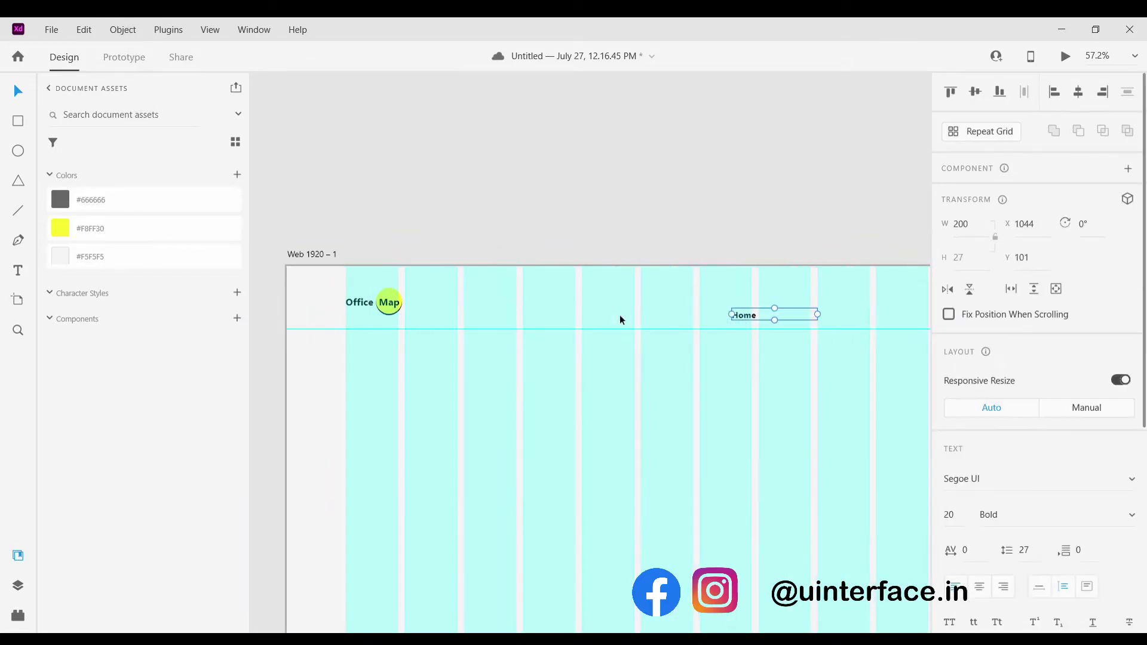
Move the logo down to Y 54 and nudge the horizontal guide slightly upward
left_click(393, 306)
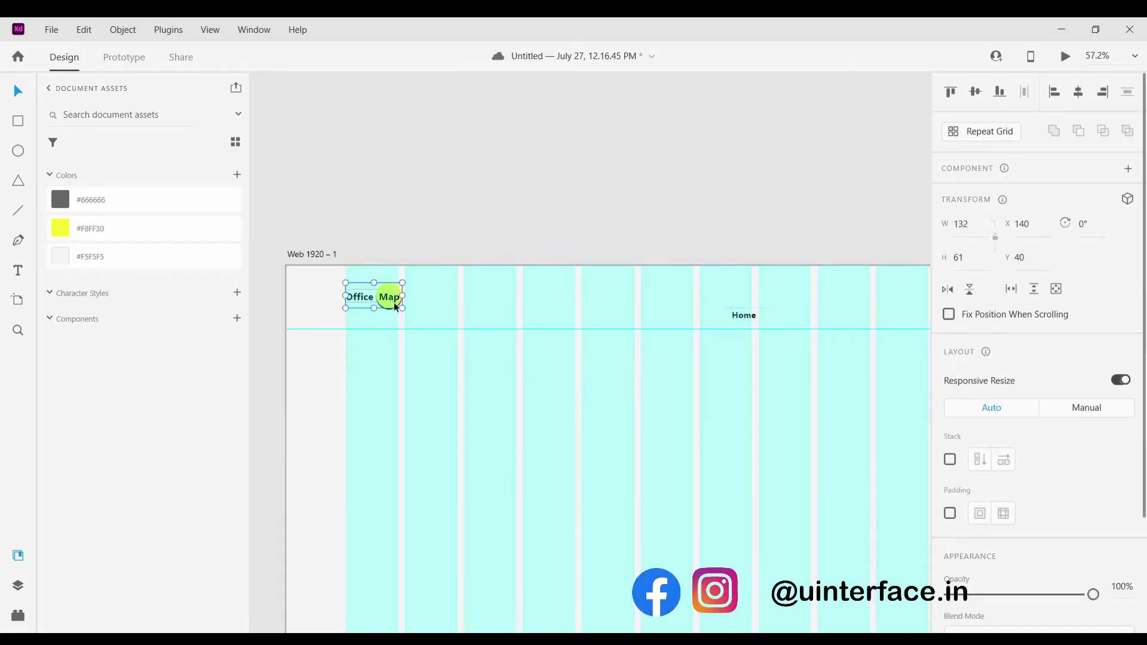
left_click_drag(392, 305, 392, 305)
left_click_drag(500, 332, 500, 328)
Enlarge the Home text to size 39 with auto width, line it up with the logo, and place a copy beside it
scroll(597, 323, "right", 1)
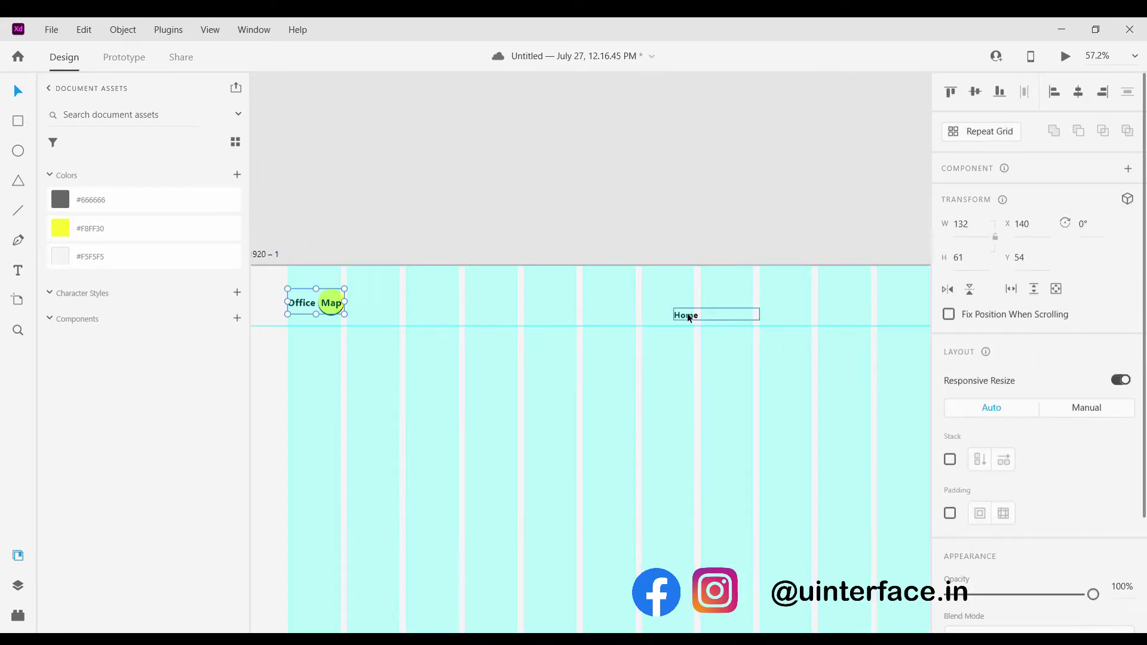
left_click_drag(687, 314, 737, 304)
key("BackSpace")
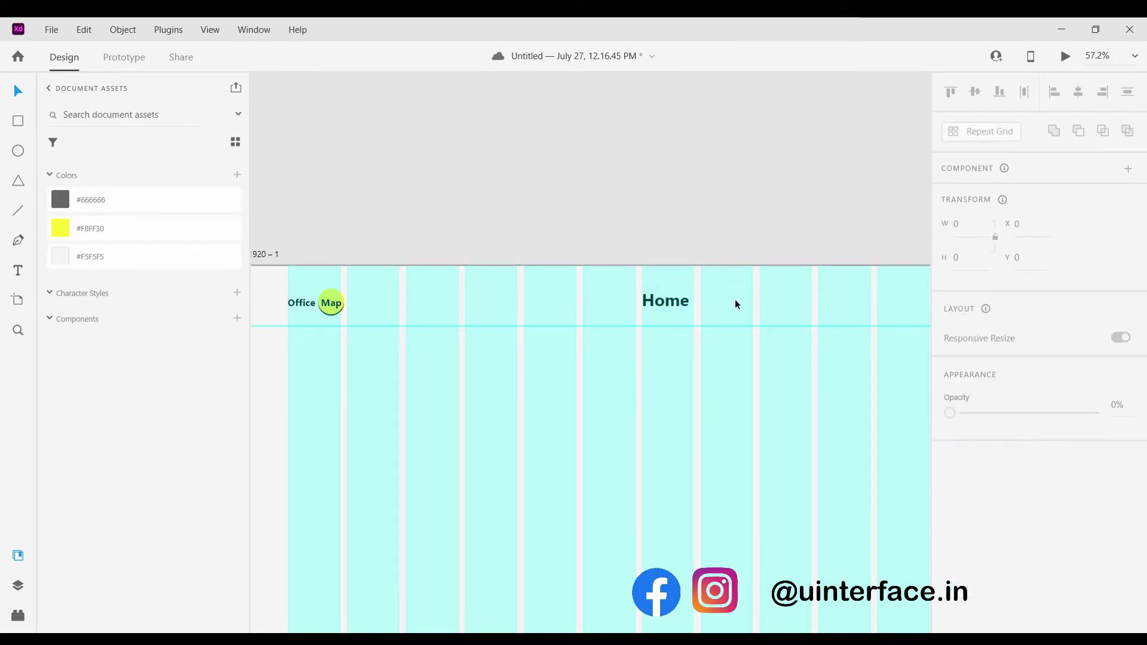
key("ctrl+z")
Replace the text of the copy beside Home with "About Us"
double_click(736, 302)
key("BackSpace")
type("Ab")
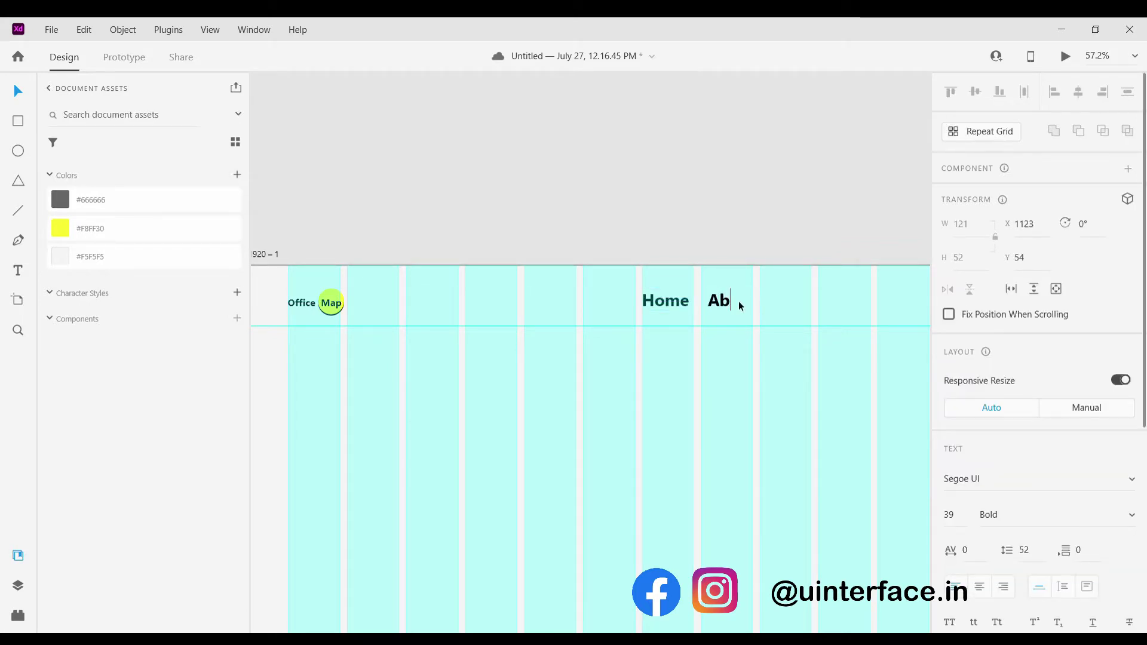
type("out Us")
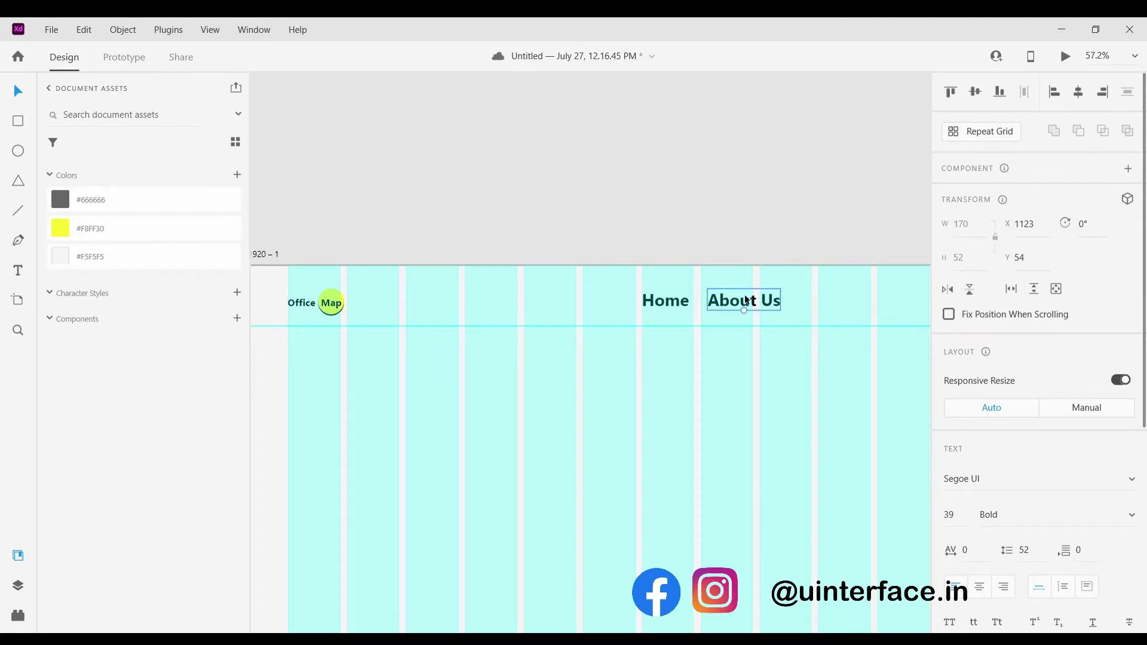
Place a copy of the About Us text to its right and replace the copy's text with "Service"
left_click_drag(756, 301, 826, 298)
double_click(827, 298)
key("ctrl+a")
key("BackSpace")
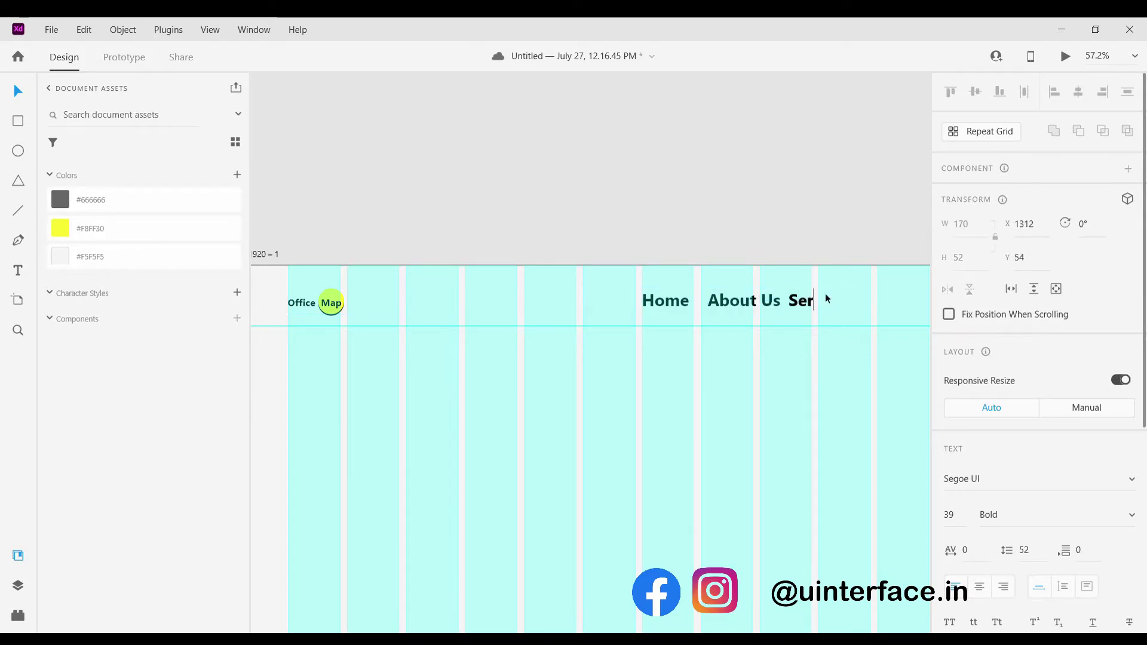
key("Escape")
Spread out the header links, moving About Us to the right and Service to about X 1432
scroll(829, 353, "down", 2)
scroll(820, 336, "up", 4)
left_click_drag(820, 293, 874, 292)
left_click_drag(693, 292, 755, 293)
left_click_drag(854, 298, 900, 298)
scroll(805, 356, "down", 5)
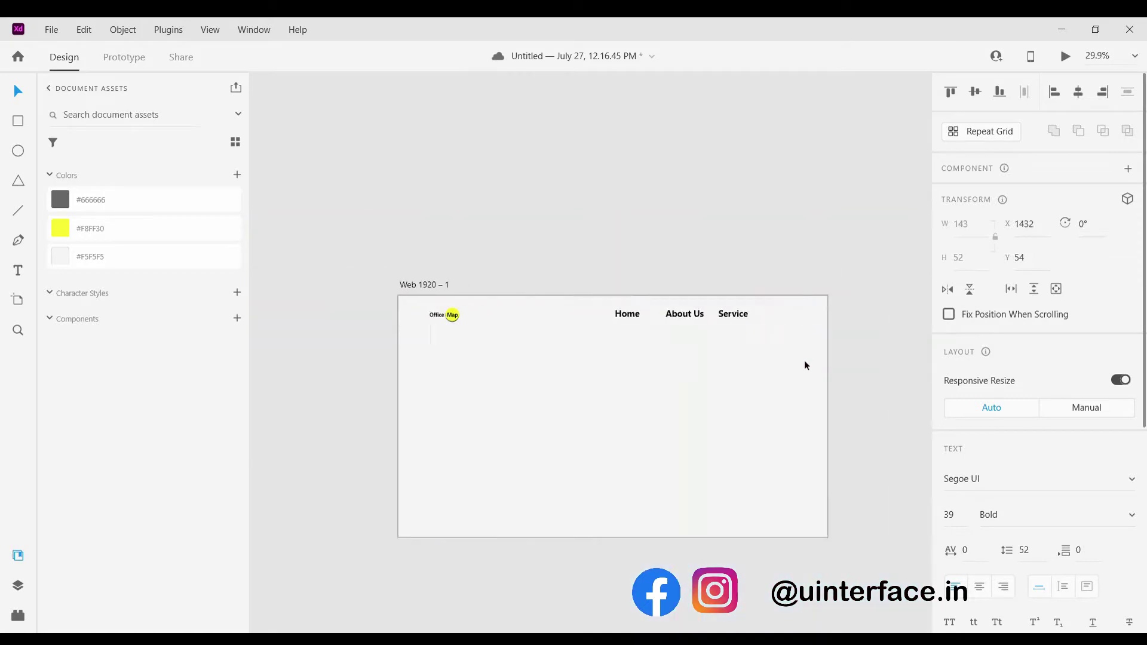
Change the font weight of Home, About Us and Service to Regular
scroll(711, 323, "up", 2)
left_click(585, 318)
scroll(1106, 481, "down", 1)
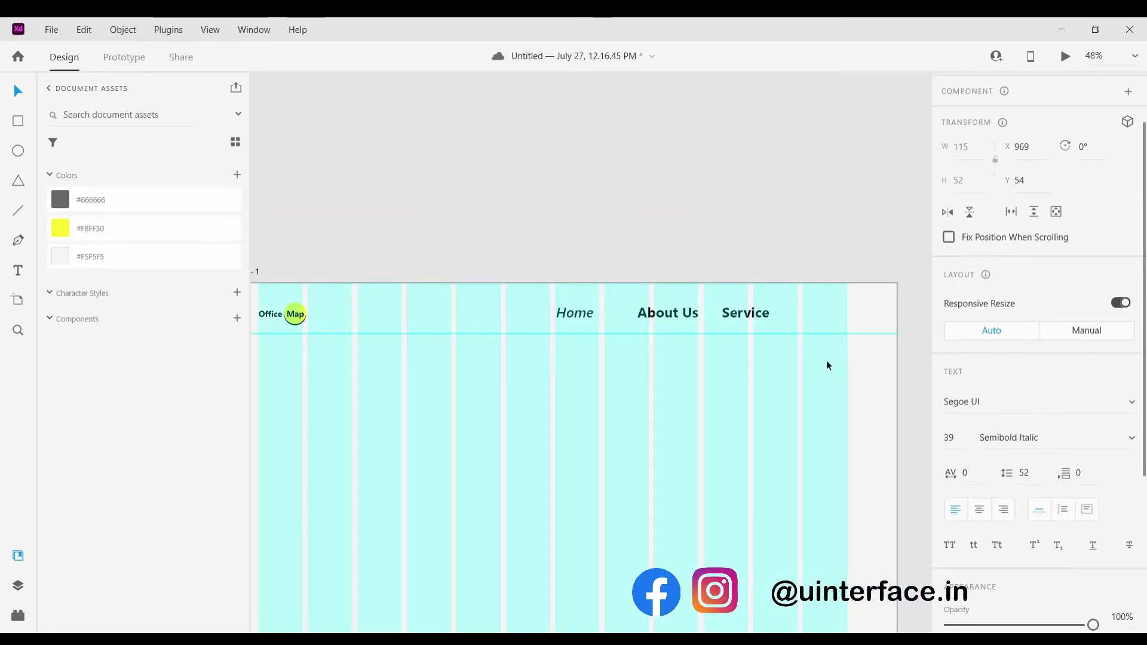
left_click(1011, 356)
left_click(668, 313)
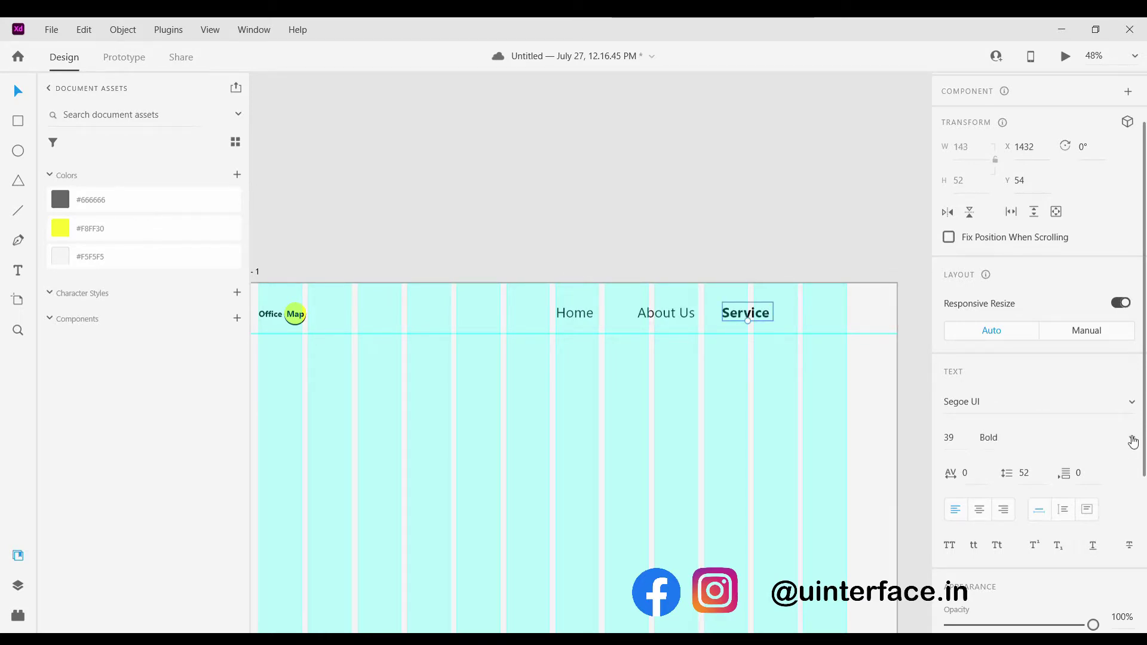
left_click(1014, 323)
Tighten the header link spacing by moving About Us left to about X 1153 and Service left to about X 1372
scroll(673, 314, "up", 3)
mouse_move(628, 313)
left_mouse_down()
mouse_move(598, 314)
mouse_move(611, 313)
left_mouse_up()
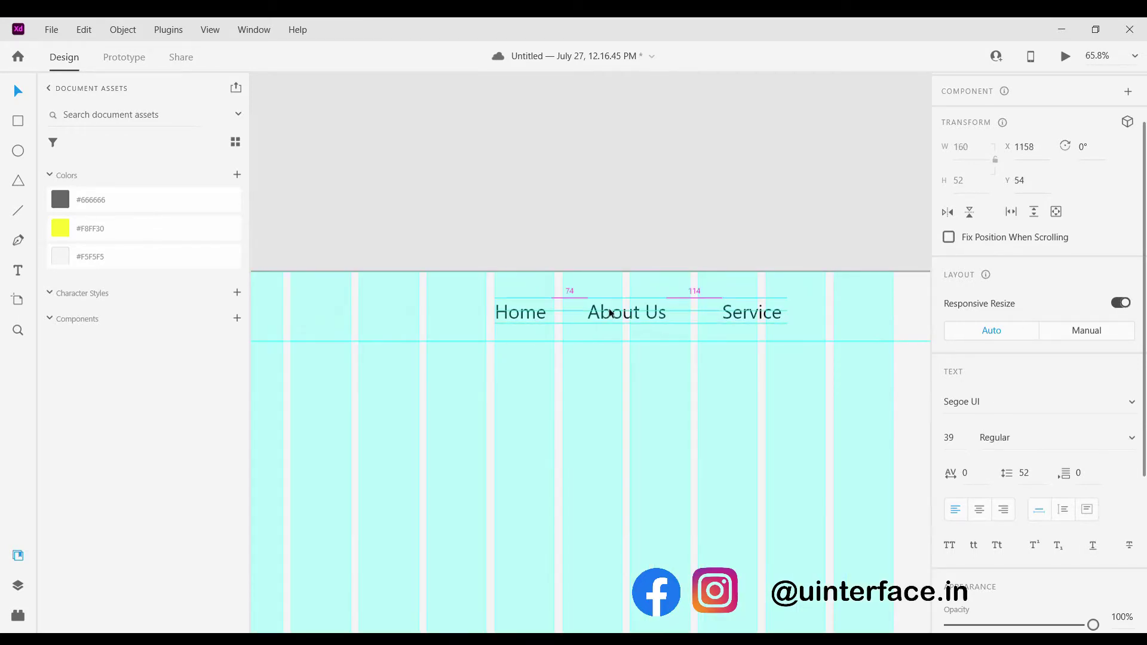
left_click_drag(763, 312, 733, 317)
left_click(629, 314)
left_click_drag(617, 314, 615, 315)
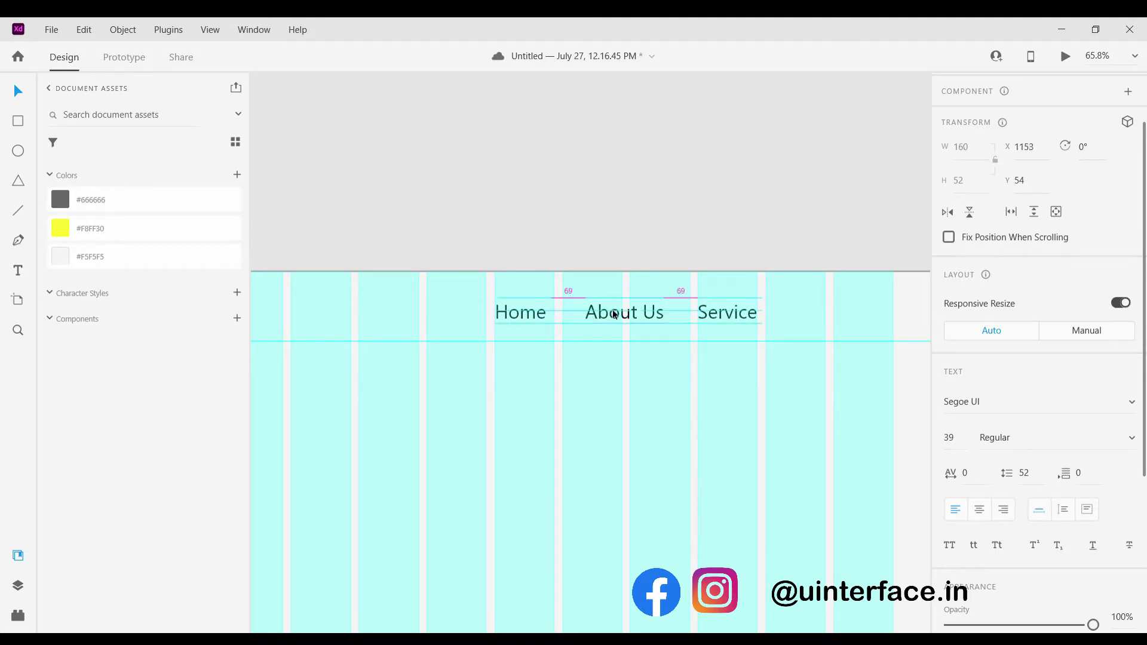
key("ctrl+z")
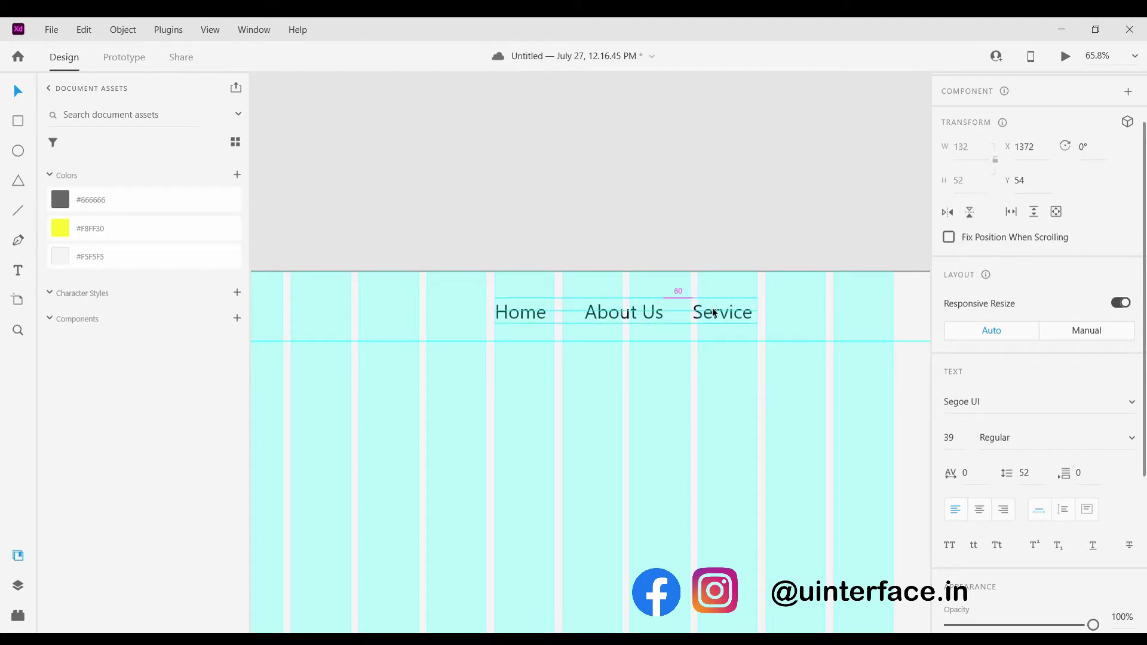
Place a copy of Service to its right at about X 1520 and replace its text with "Log In"
scroll(712, 313, "up", 5)
mouse_move(722, 317)
left_mouse_down()
mouse_move(711, 316)
mouse_move(743, 316)
mouse_move(710, 317)
mouse_move(792, 331)
left_mouse_up()
scroll(707, 340, "down", 7)
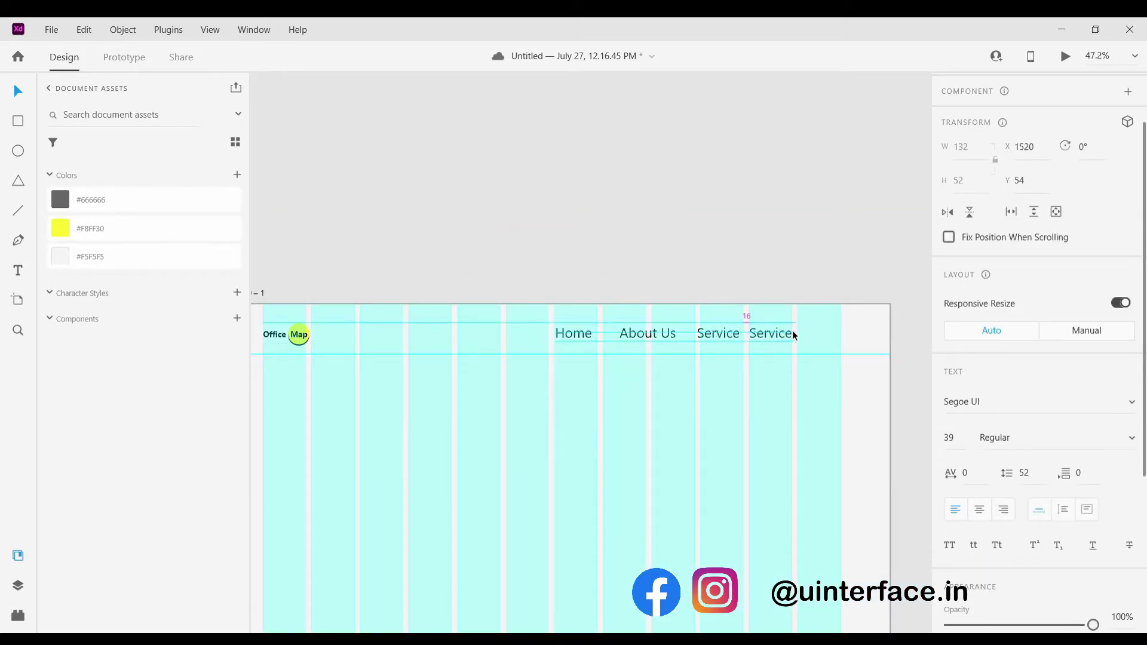
double_click(785, 333)
type("Log In")
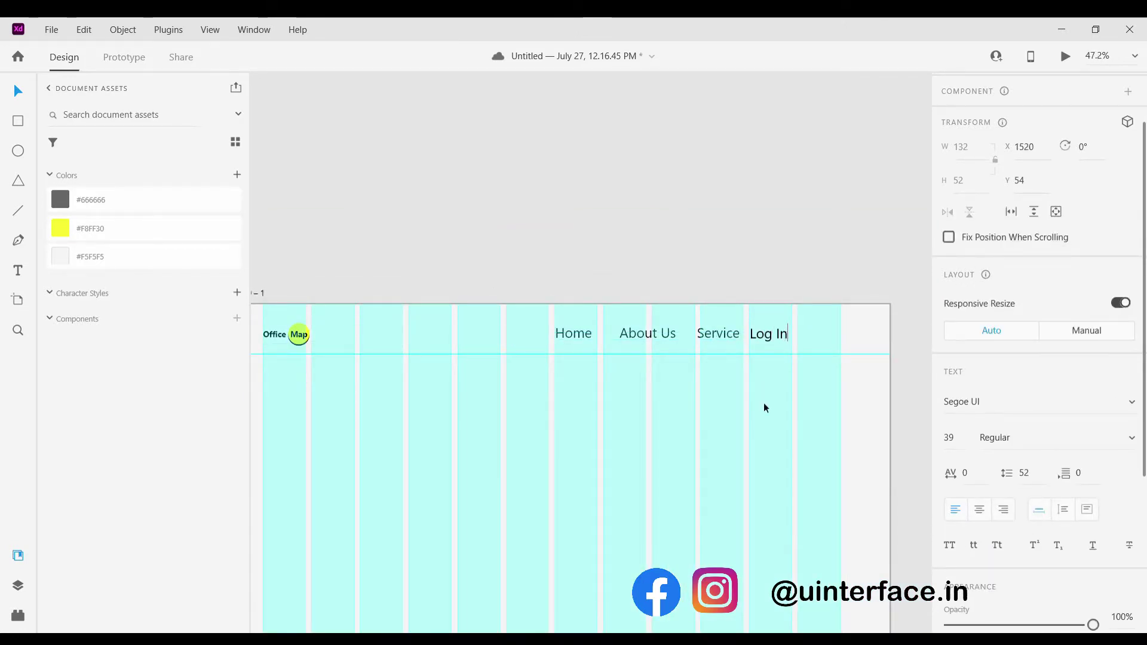
scroll(766, 334, "up", 4)
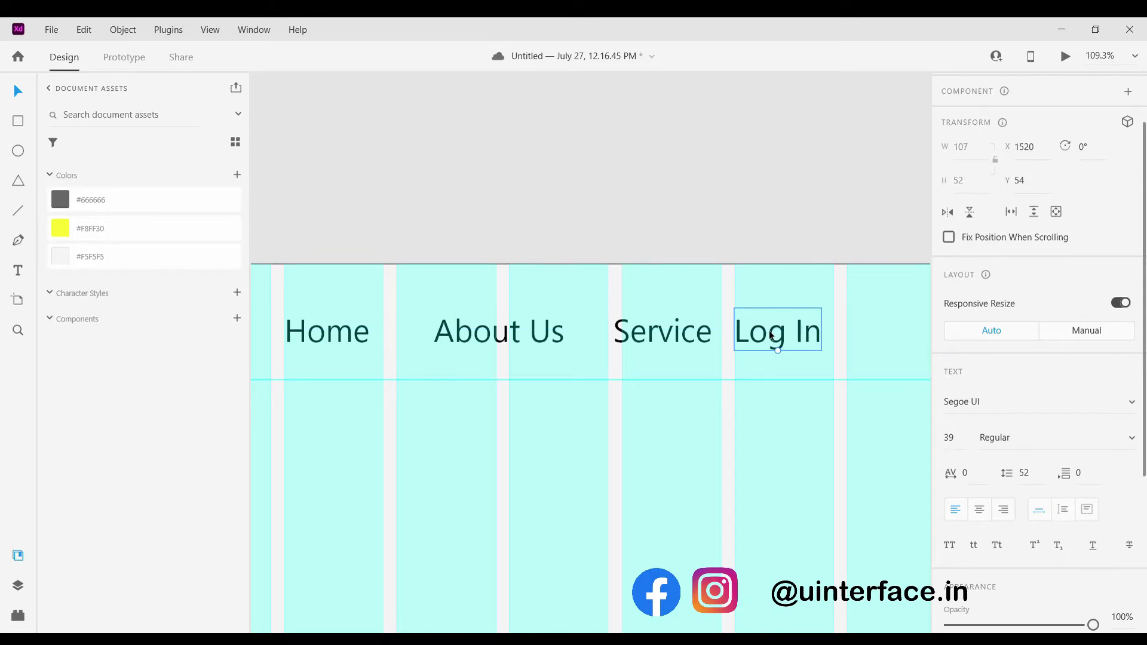
Duplicate Log In, set the copies apart, and change the one beside Service at about X 1535 to "Work"
left_click_drag(767, 333, 879, 332, "alt")
scroll(875, 333, "down", 5)
scroll(873, 333, "right", 2)
scroll(744, 334, "up", 4)
left_click_drag(677, 330, 849, 329)
left_click_drag(740, 332, 655, 333)
double_click(663, 334)
type("Work")
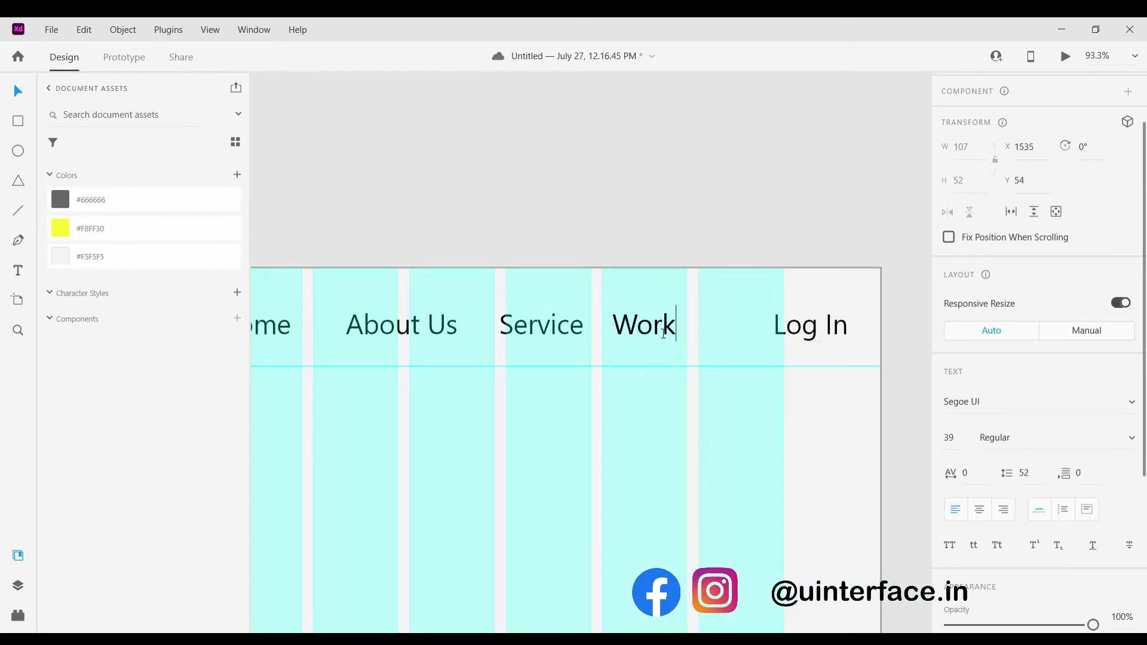
Delete the remaining Log In text and shift Work right to about X 1567
scroll(656, 480, "down", 4)
scroll(691, 407, "up", 3)
left_click(747, 411)
key("Delete")
left_click_drag(629, 411, 644, 412)
Draw a rectangle about 151 by 59 px over Work, fill it with #666666, and move it below the text
scroll(642, 378, "up", 3)
key("r")
left_click_drag(568, 401, 719, 461)
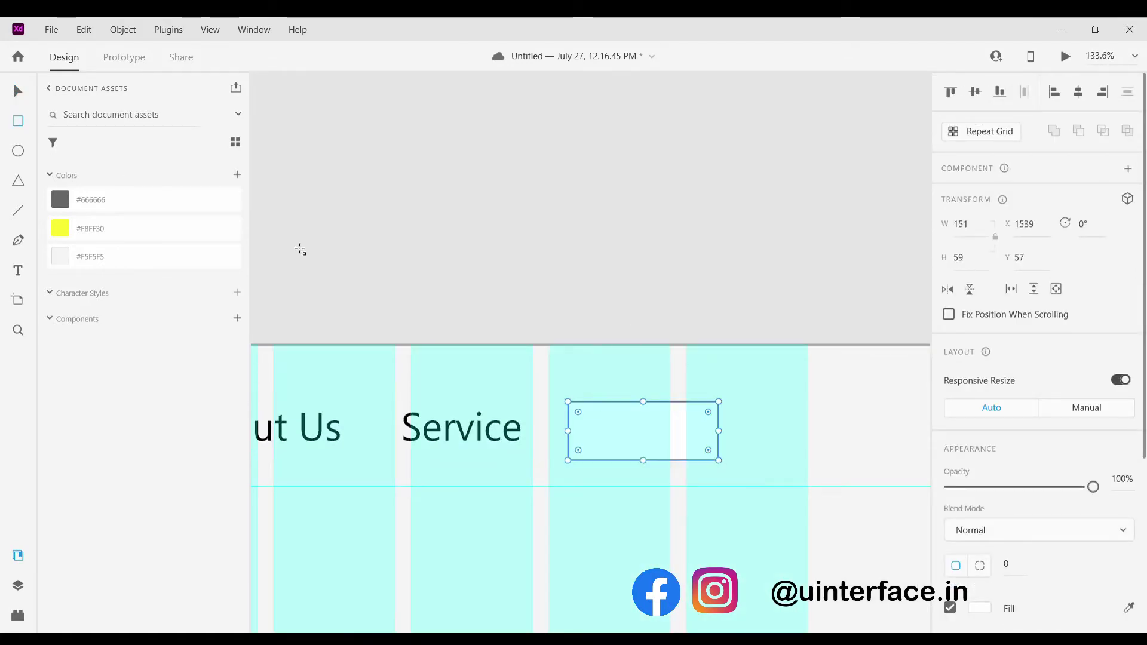
left_click(84, 207)
left_click_drag(649, 440, 657, 494)
left_click(635, 435)
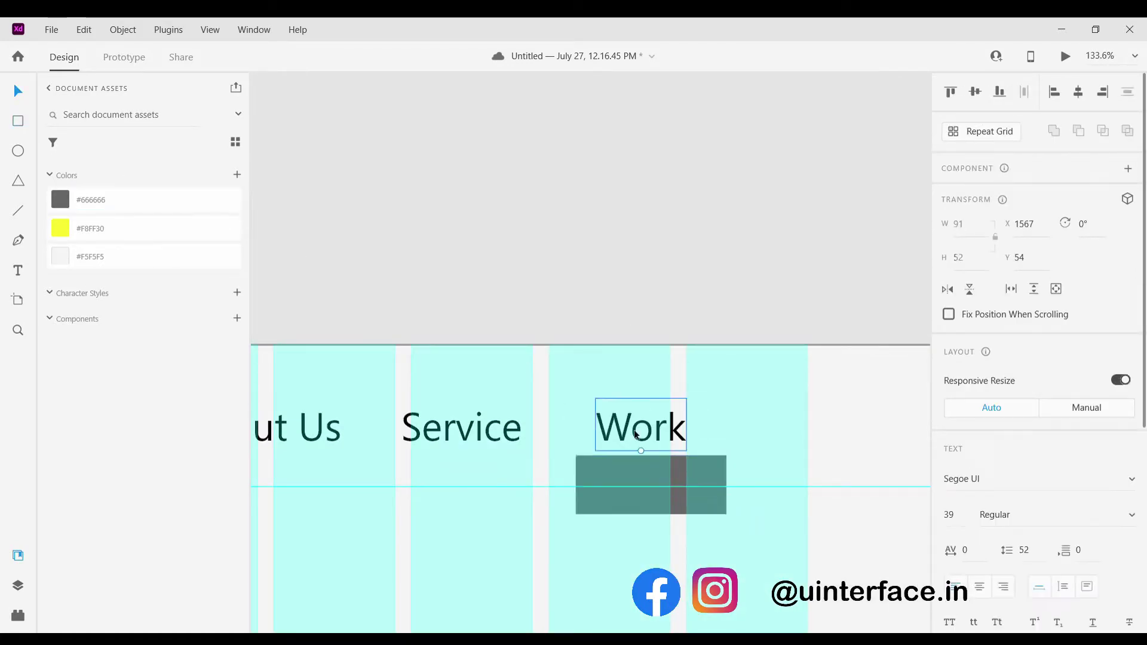
Fill the rectangle with #2A2A2A, save its colors to the document assets, remove its border, and center it under Work
left_click(660, 468)
left_click(980, 503)
left_click(759, 523)
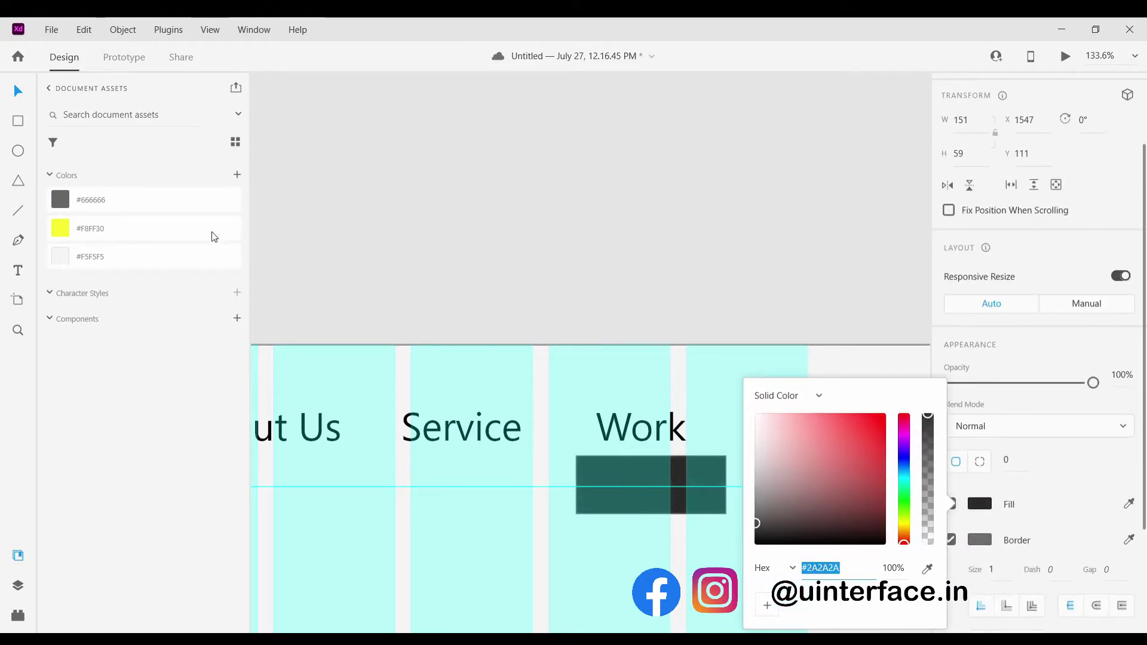
left_click(237, 174)
left_click(950, 539)
mouse_move(686, 480)
left_mouse_down()
mouse_move(675, 435)
mouse_move(677, 470)
left_mouse_up()
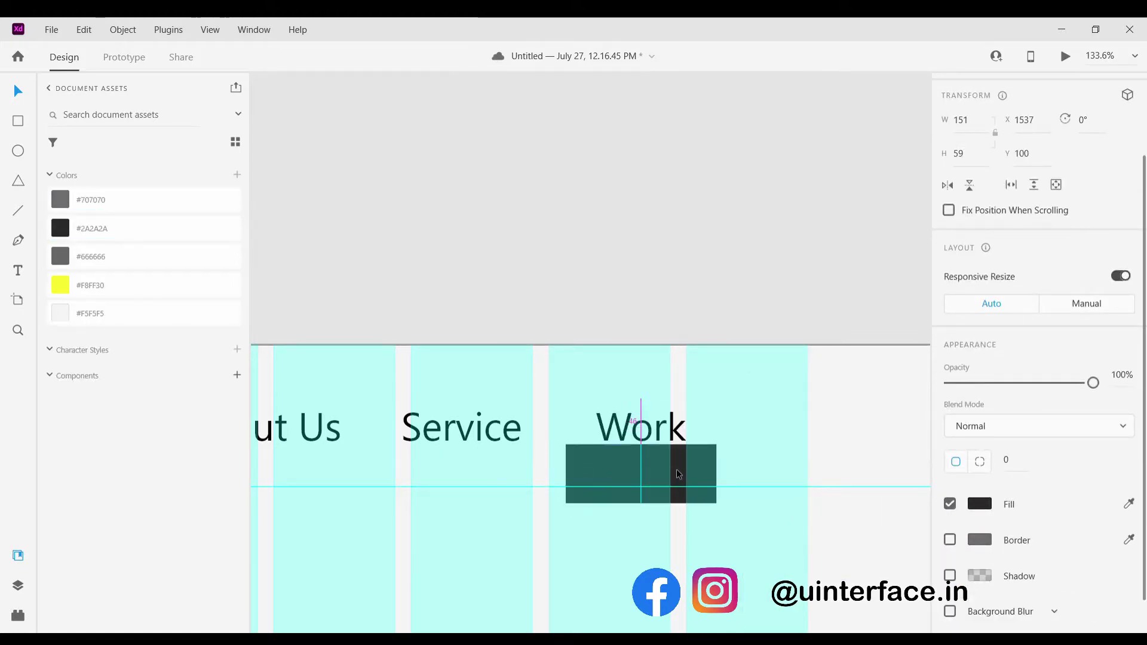
Color the Work text #F5F5F5 and bring it together with the dark rectangle at about X 1541, Y 90
left_click(662, 426)
left_click(75, 313)
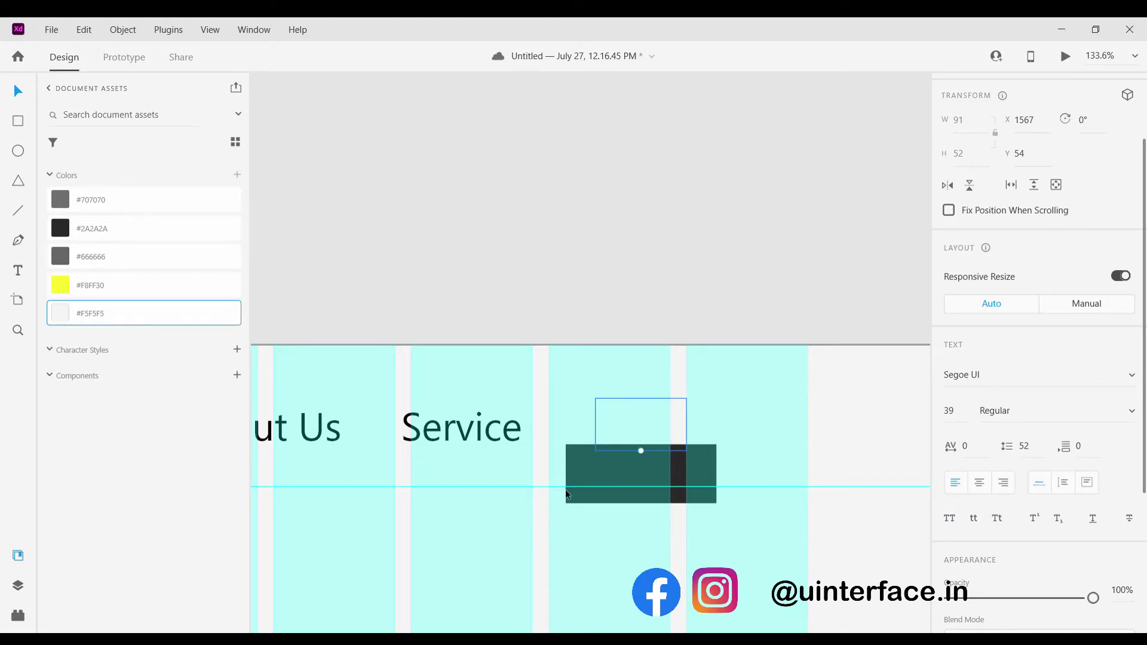
left_click_drag(644, 452, 703, 457)
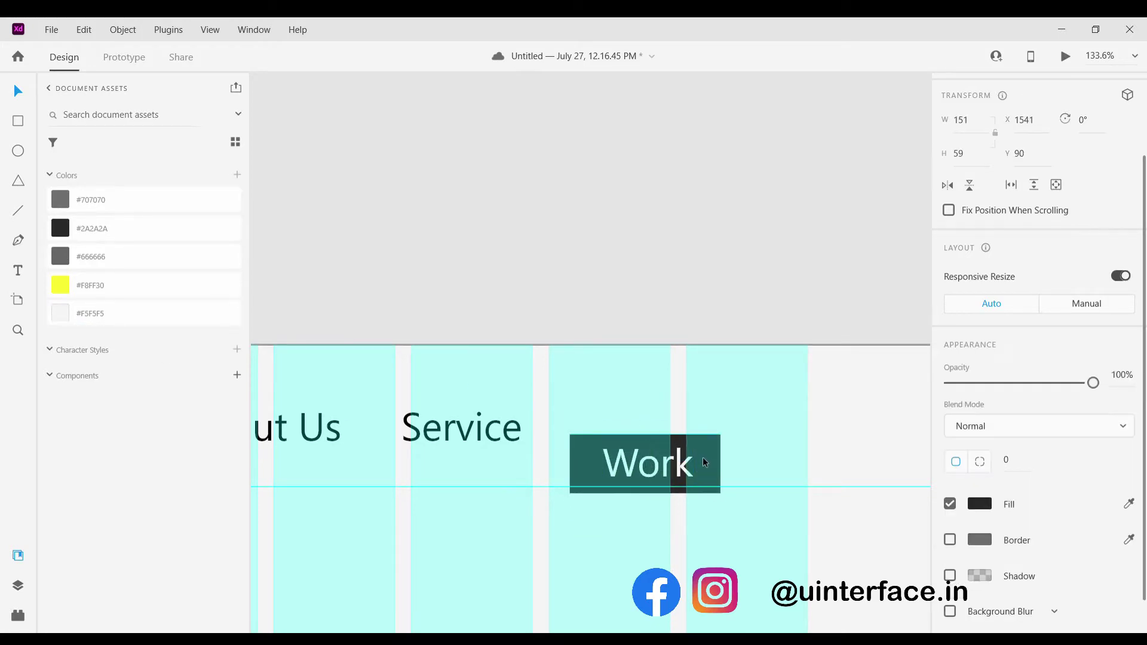
scroll(580, 443, "up", 3)
left_click_drag(518, 444, 505, 443)
Give the rectangle behind Work a white border and thicken it
left_click(600, 418)
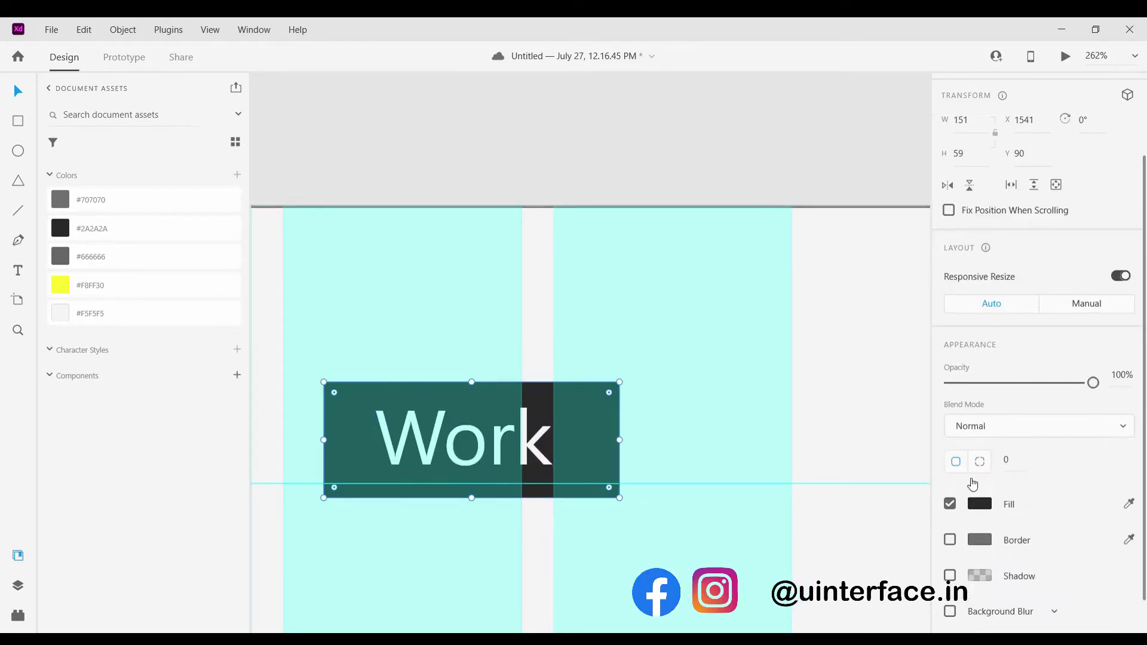
scroll(959, 495, "down", 1)
left_click(951, 498)
left_click(979, 498)
left_click_drag(825, 466, 708, 368)
left_click(708, 368)
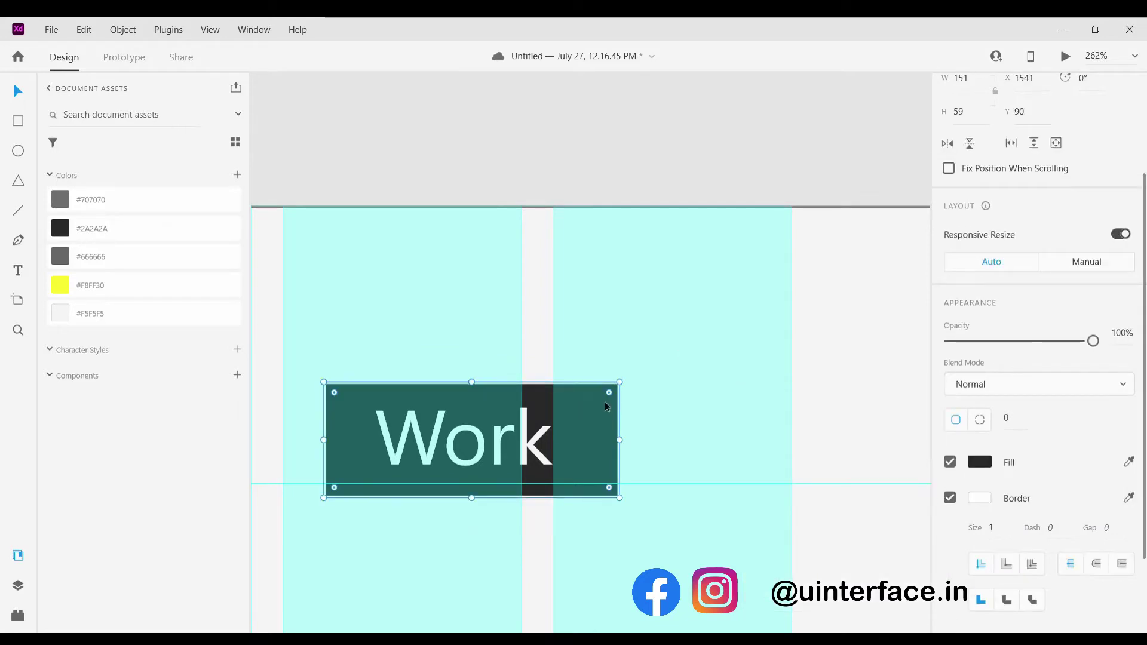
key("Up")
key("Up")
left_click(711, 448)
scroll(471, 425, "down", 3)
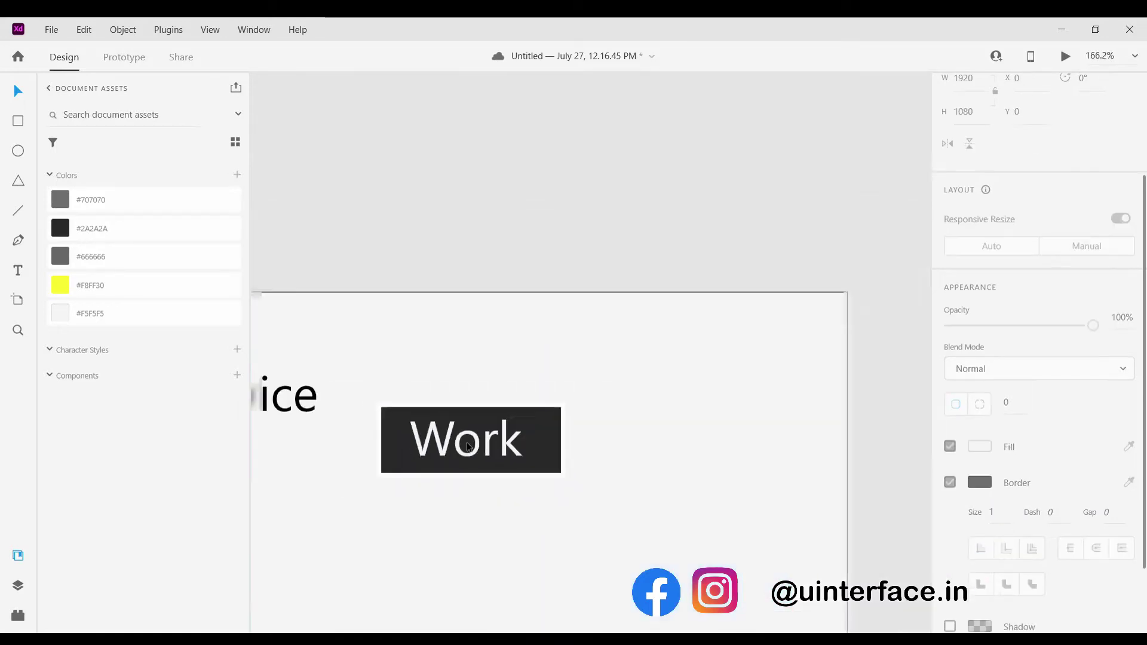
Reduce the Work text to size 30 and center it inside the dark rectangle
scroll(484, 436, "up", 3)
left_click(478, 437)
left_click_drag(458, 482, 463, 456)
left_click_drag(459, 439, 461, 451)
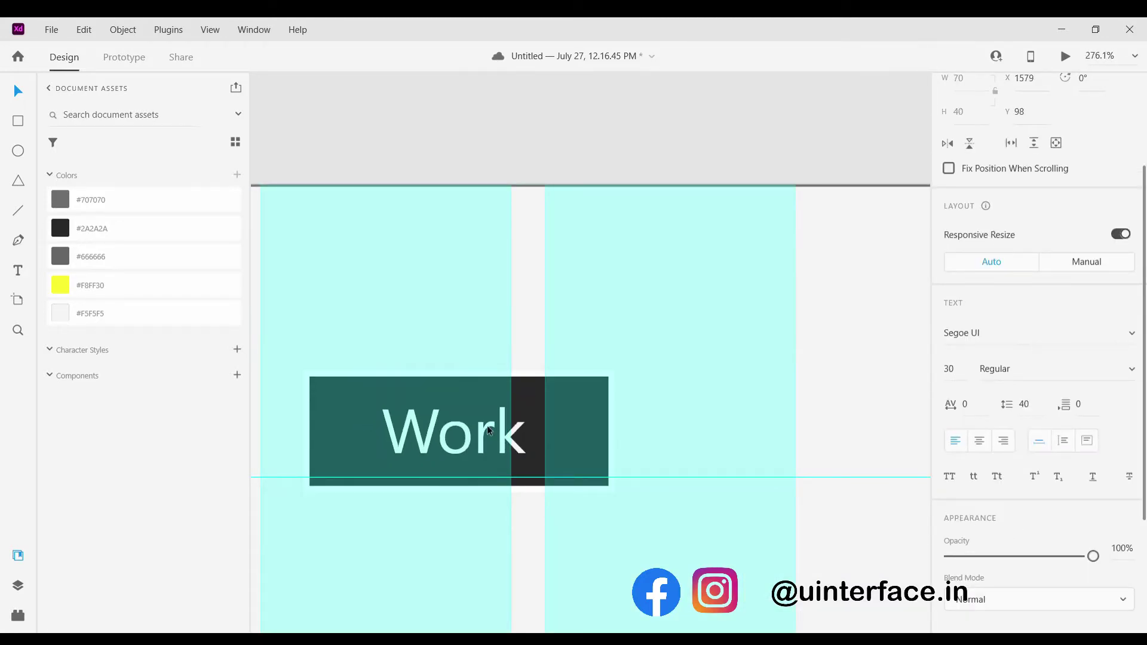
left_click(486, 349)
Search the Icons 4 Design plugin for "arrow" and insert the Feather arrow-right icon
scroll(487, 349, "down", 5)
scroll(487, 350, "left", 1)
left_click(18, 615)
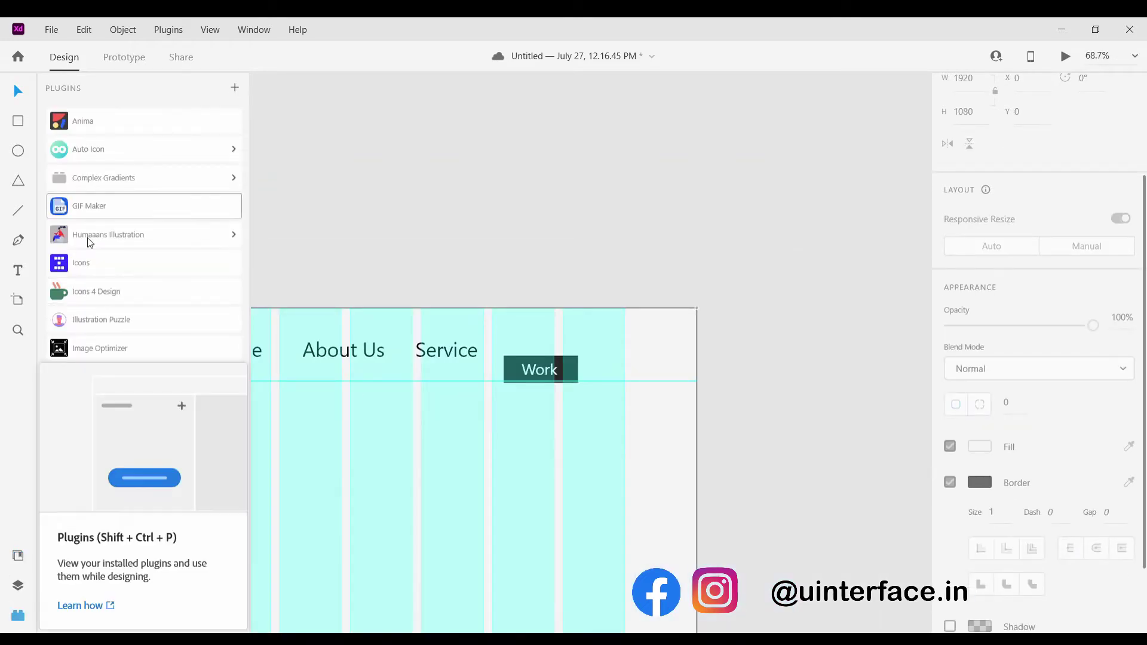
left_click(120, 263)
type("arrow")
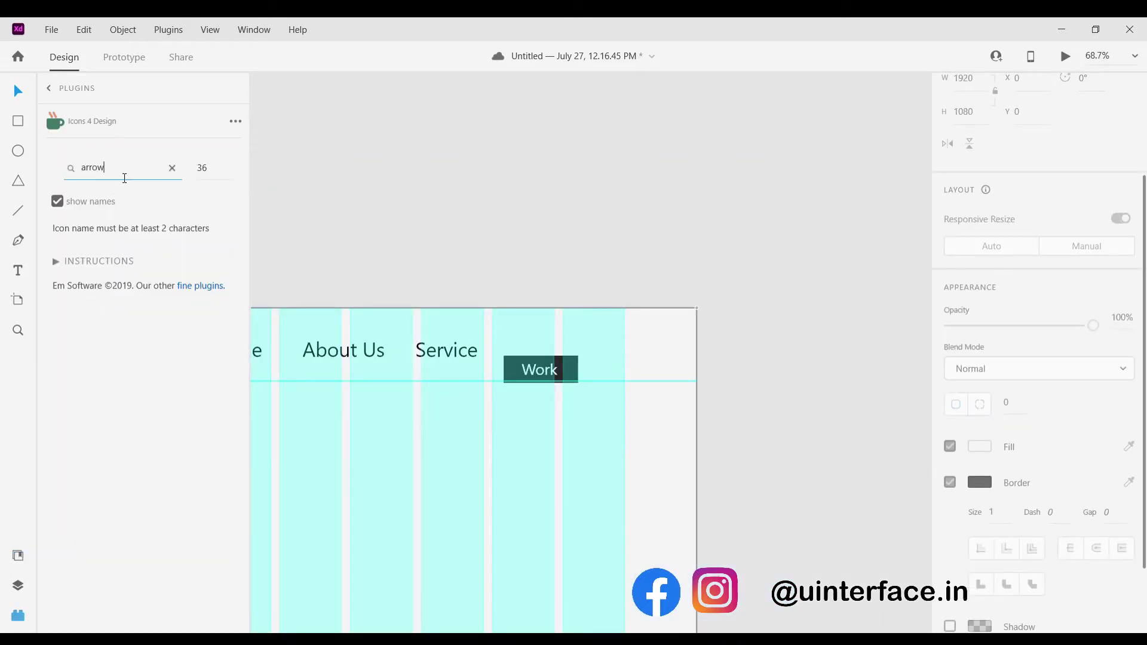
scroll(133, 512, "down", 8)
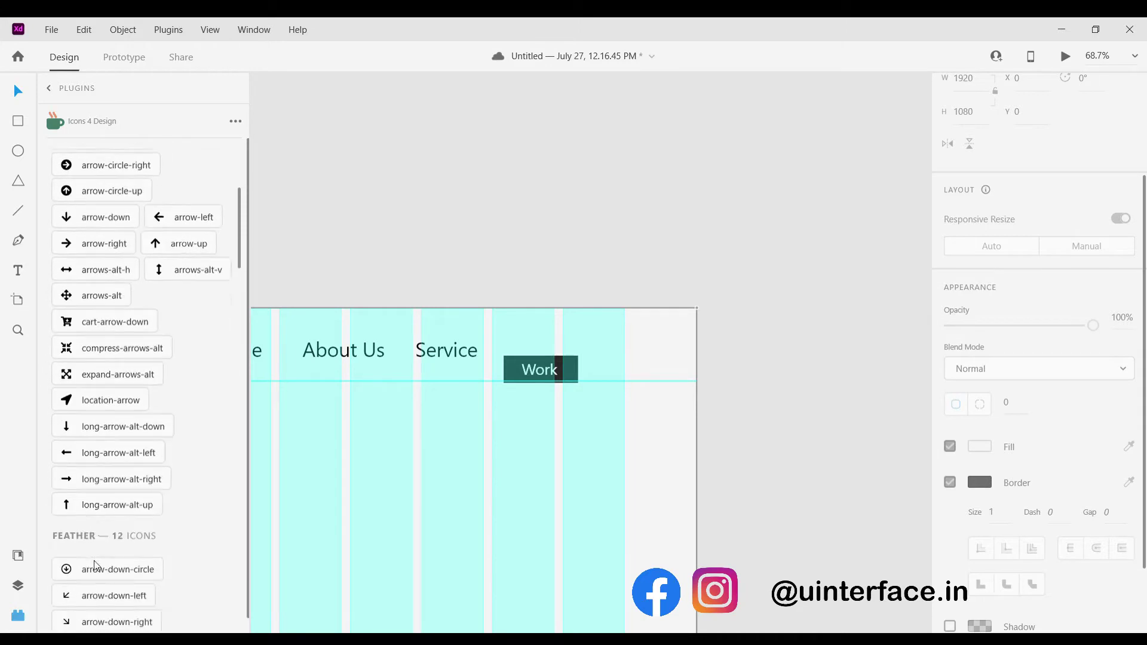
scroll(86, 472, "down", 1)
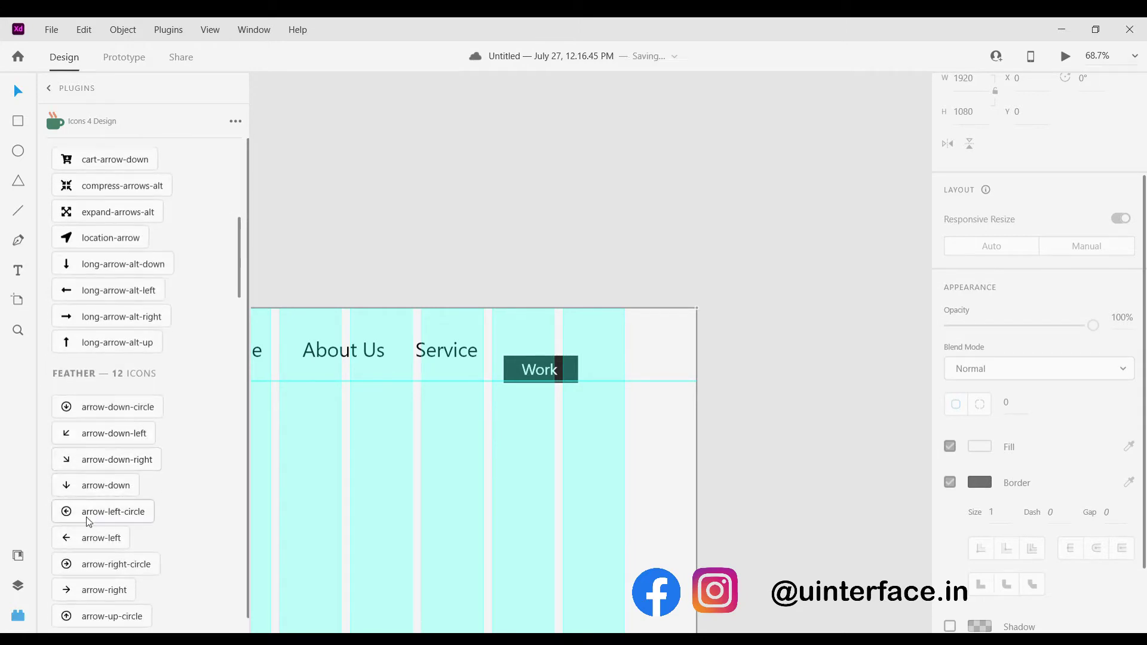
left_click(78, 592)
Move the arrow icon onto the Work button at about X 1658, Y 99 and color it #F5F5F5
scroll(601, 425, "left", 8)
scroll(582, 365, "up", 3)
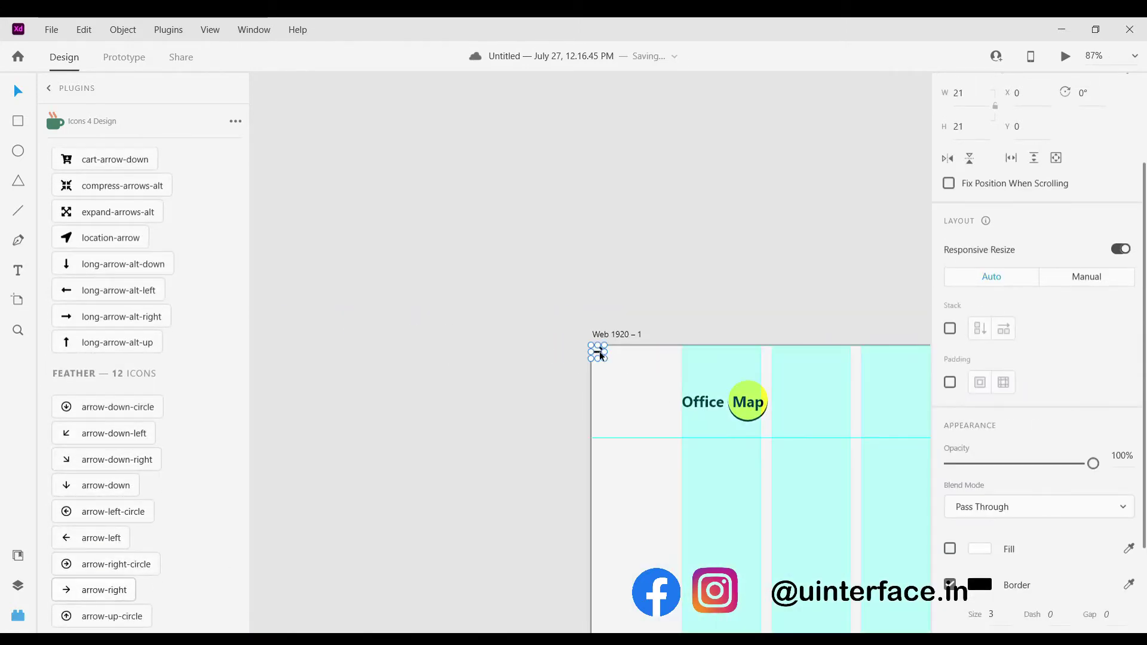
left_click_drag(600, 353, 1006, 425)
left_click_drag(1140, 443, 641, 417)
left_click(18, 556)
scroll(899, 509, "up", 2)
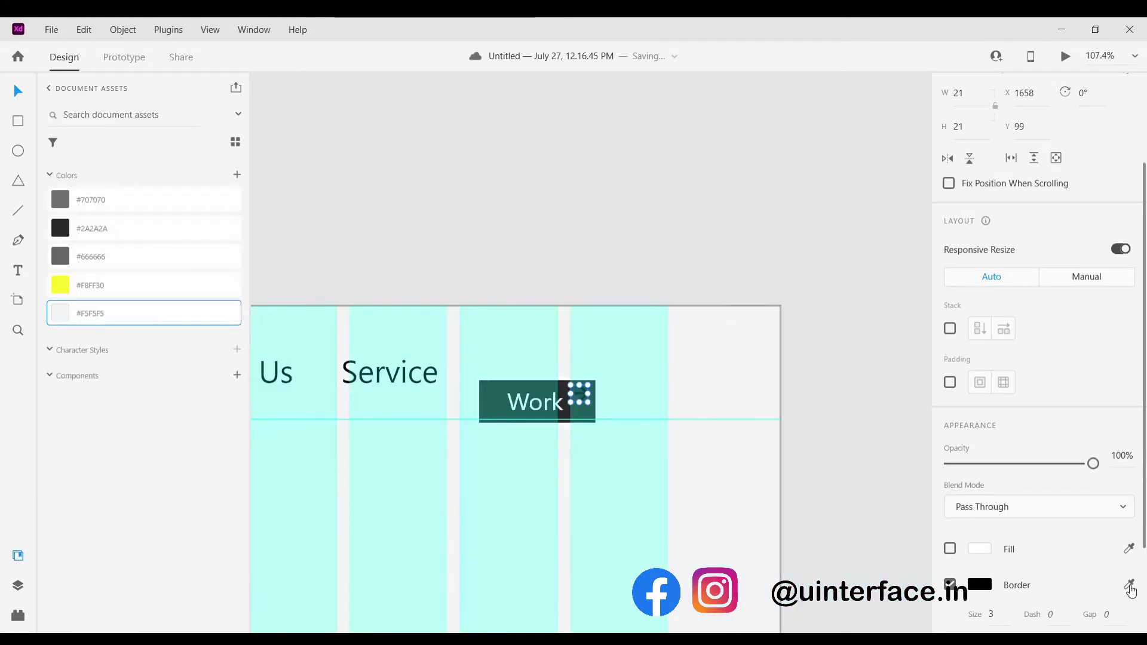
scroll(562, 412, "up", 4)
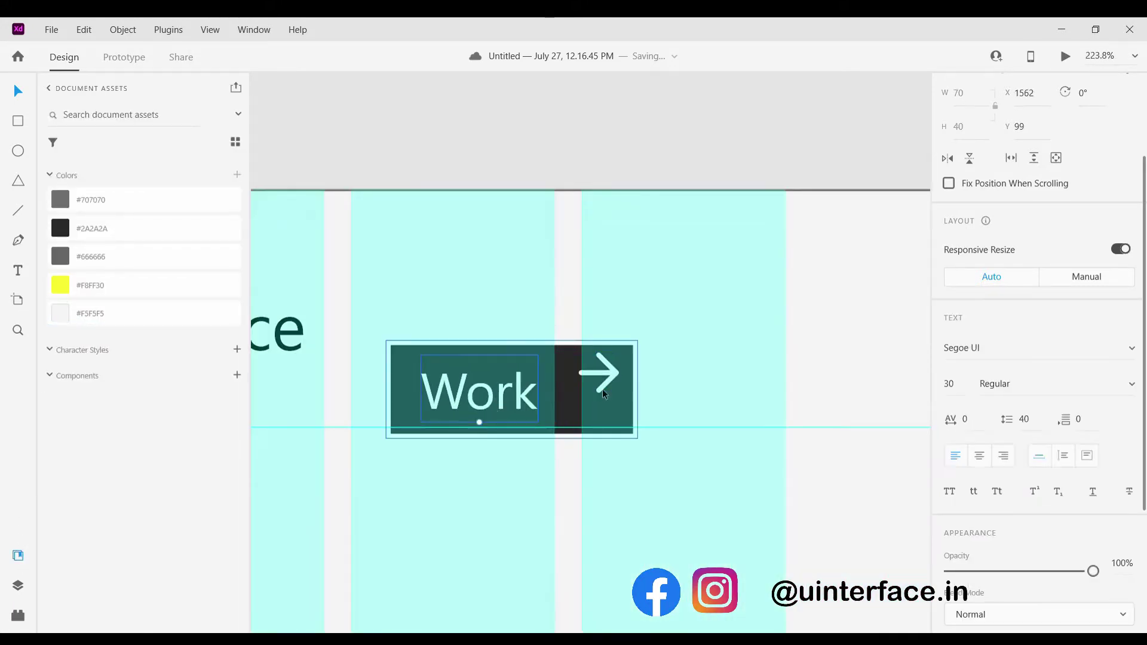
Align the arrow beside the Work text, then group the button's parts and line the group up with Service
mouse_move(591, 380)
left_mouse_down()
mouse_move(568, 390)
mouse_move(578, 394)
left_mouse_up()
left_click(702, 383)
scroll(701, 384, "down", 6)
left_click_drag(681, 415, 649, 383)
key("ctrl+g")
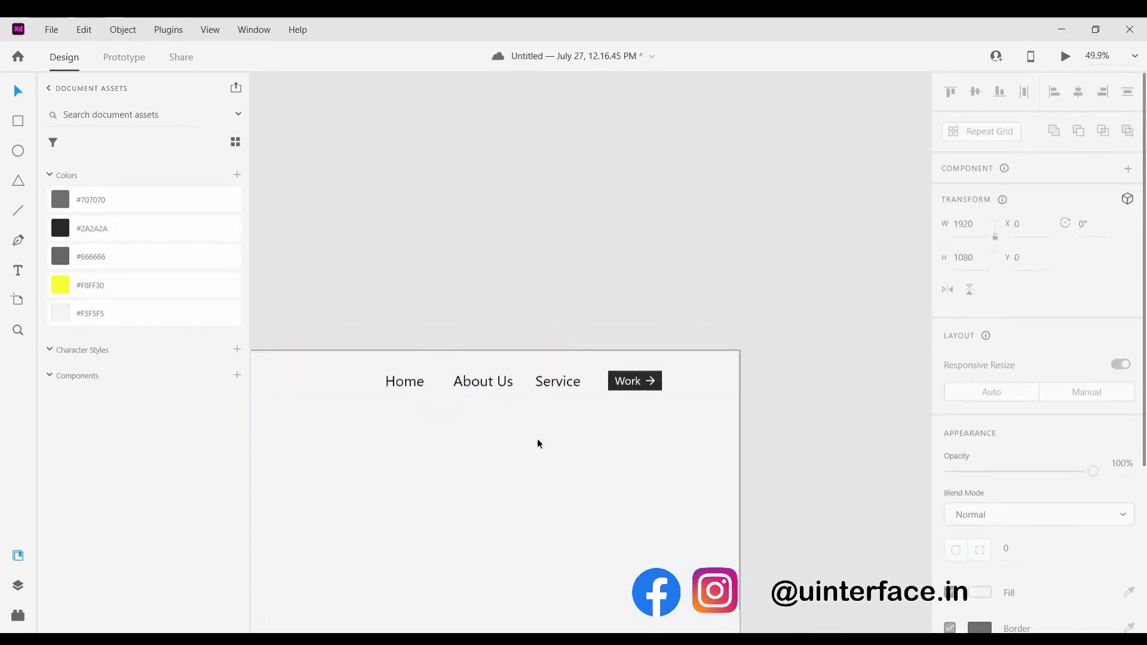
Show the layout grid and guides, and add horizontal guides above and below the header links to check their alignment
scroll(533, 455, "down", 4)
scroll(533, 456, "up", 3)
key("ctrl+shift+'")
key("ctrl+;")
scroll(561, 412, "up", 4)
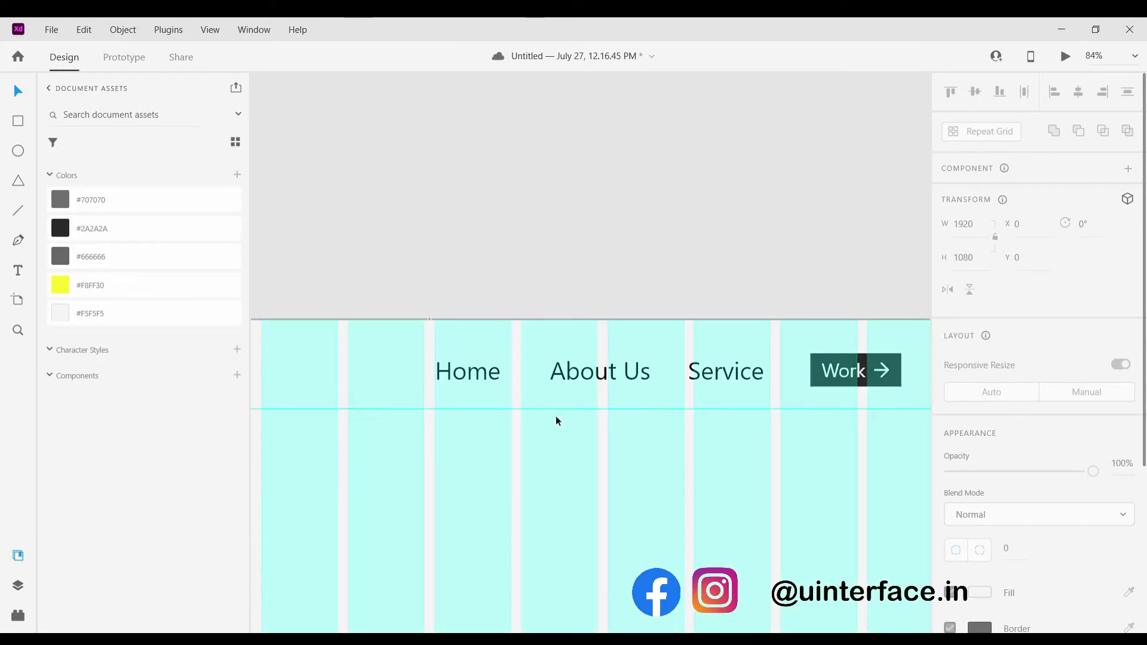
left_click_drag(517, 346, 522, 389)
left_click_drag(531, 320, 526, 351)
left_click(490, 377)
left_click(600, 371)
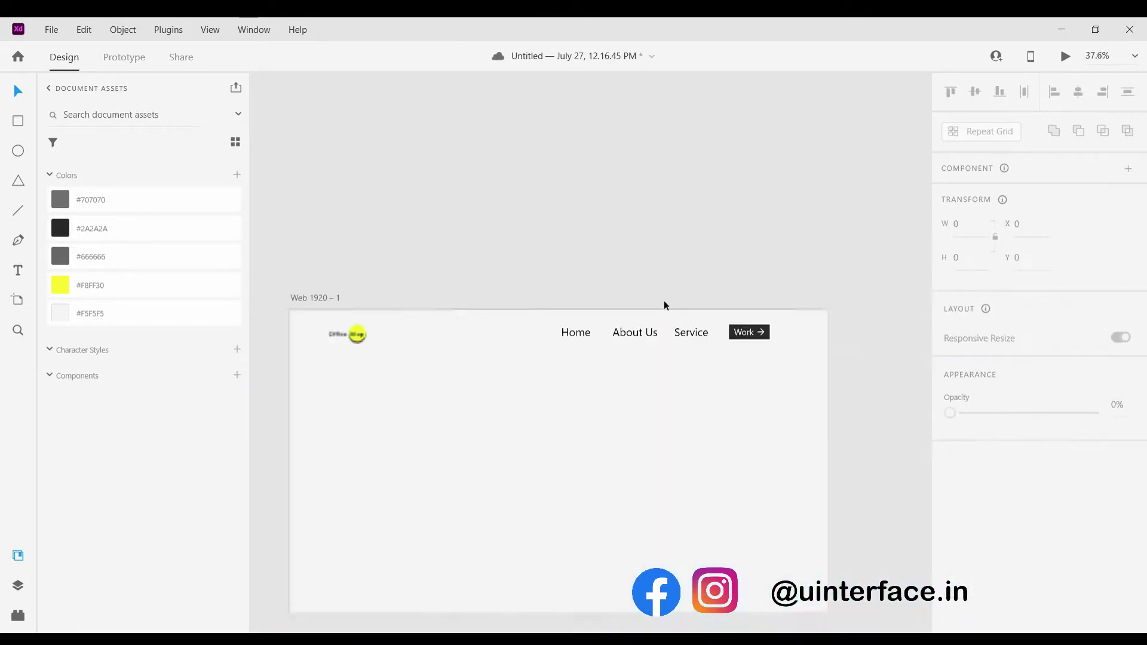
Show the layout grid and draw a rectangle about 909 by 325 px at X 140, Y 354 below the header
scroll(652, 378, "down", 3)
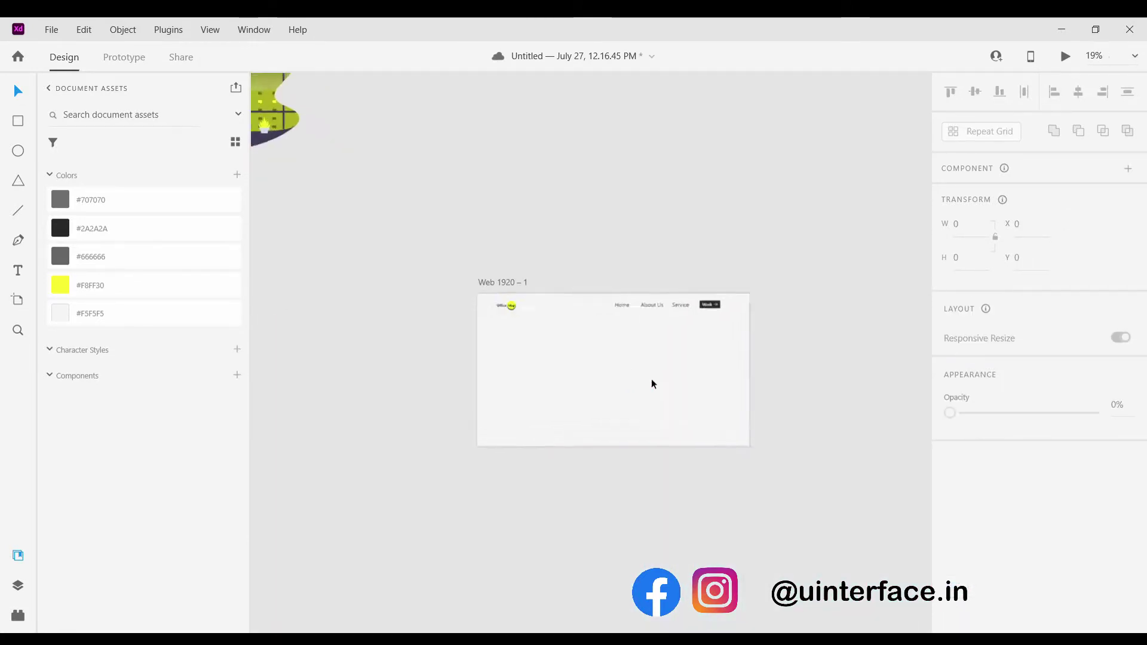
scroll(622, 374, "up", 2)
key("ctrl+shift+apostrophe")
scroll(620, 375, "down", 2)
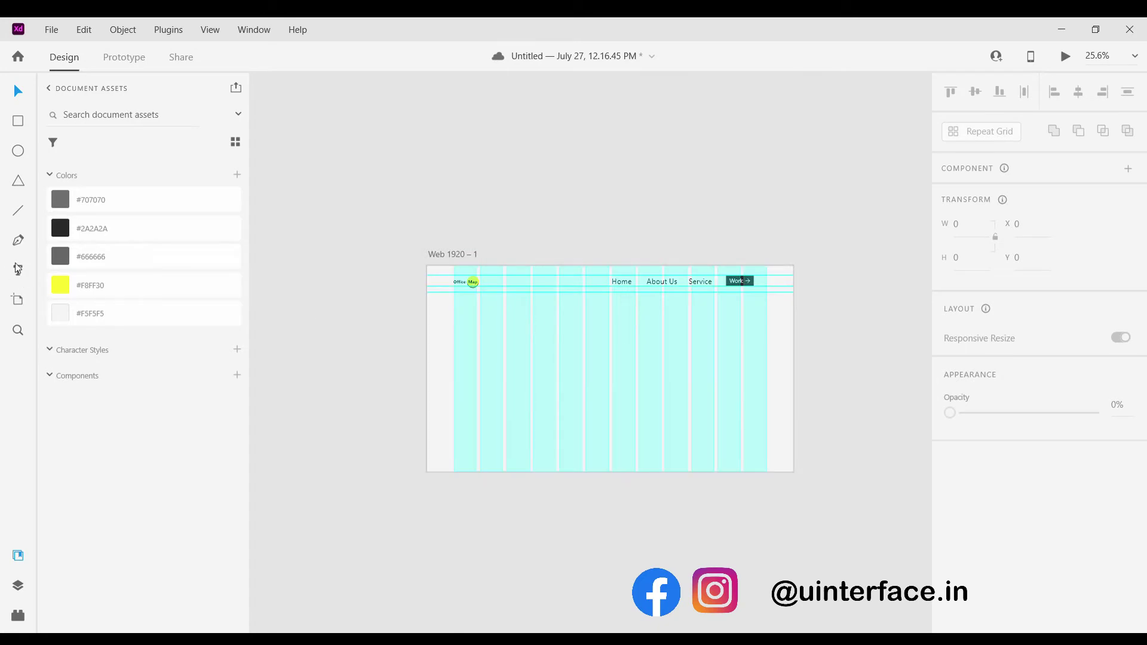
left_click_drag(453, 334, 627, 396)
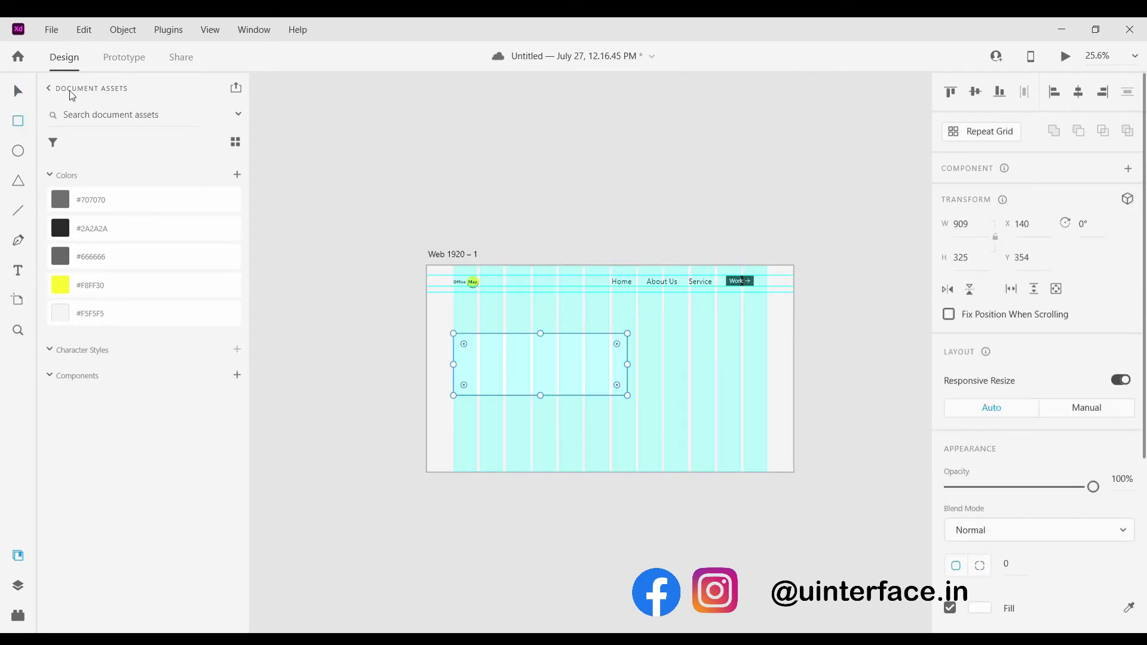
Fill the hero rectangle with placeholder text using the Quick Lorem Ipsum plugin command
left_click(65, 89)
left_click(13, 615)
left_click(49, 88)
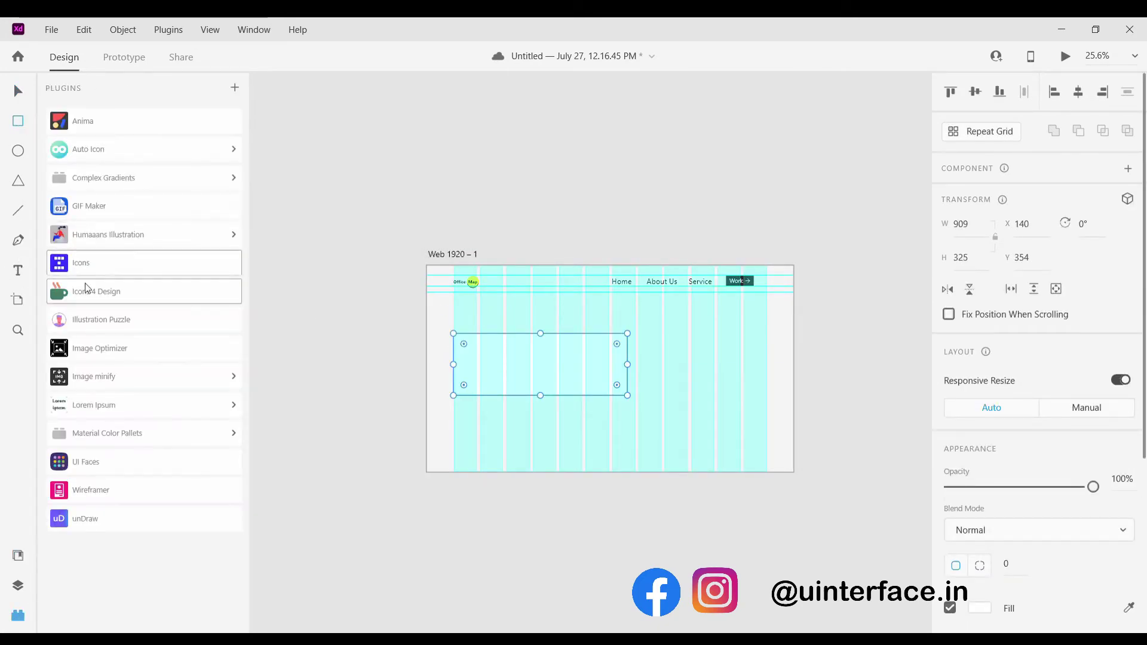
left_click(75, 408)
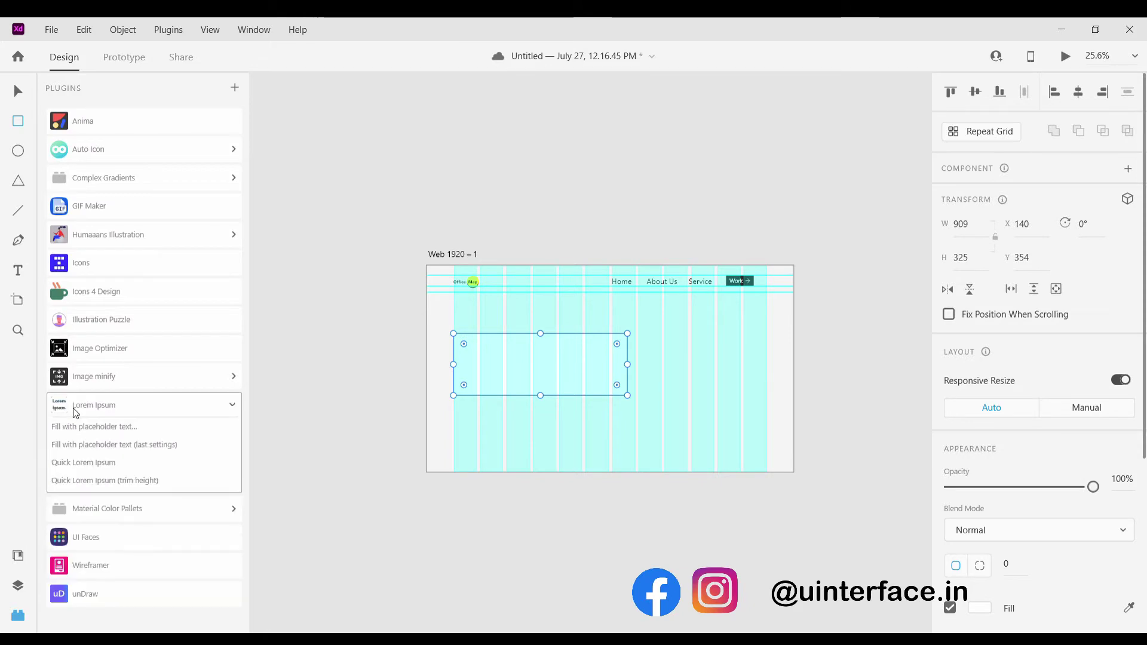
left_click(97, 467)
Try auto width and auto height on the placeholder text, then shorten its box to about 73 px high
left_click_drag(549, 396, 556, 346)
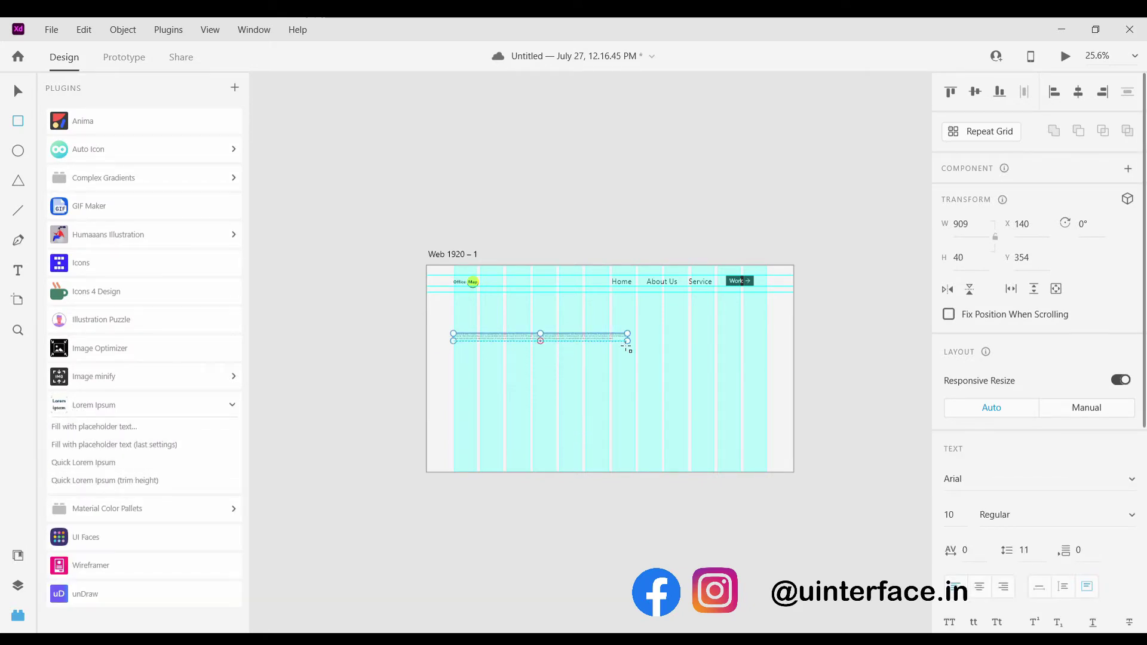
left_click(1055, 591)
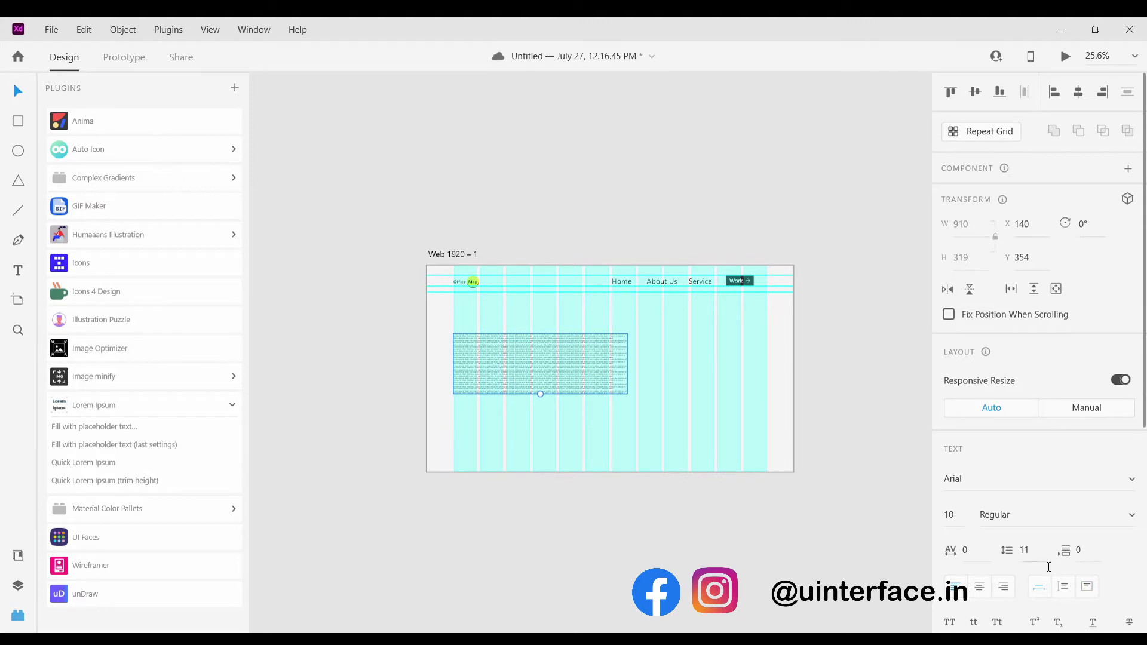
left_click(1060, 589)
scroll(530, 394, "up", 4)
left_click_drag(557, 399, 550, 299)
key("ctrl+z")
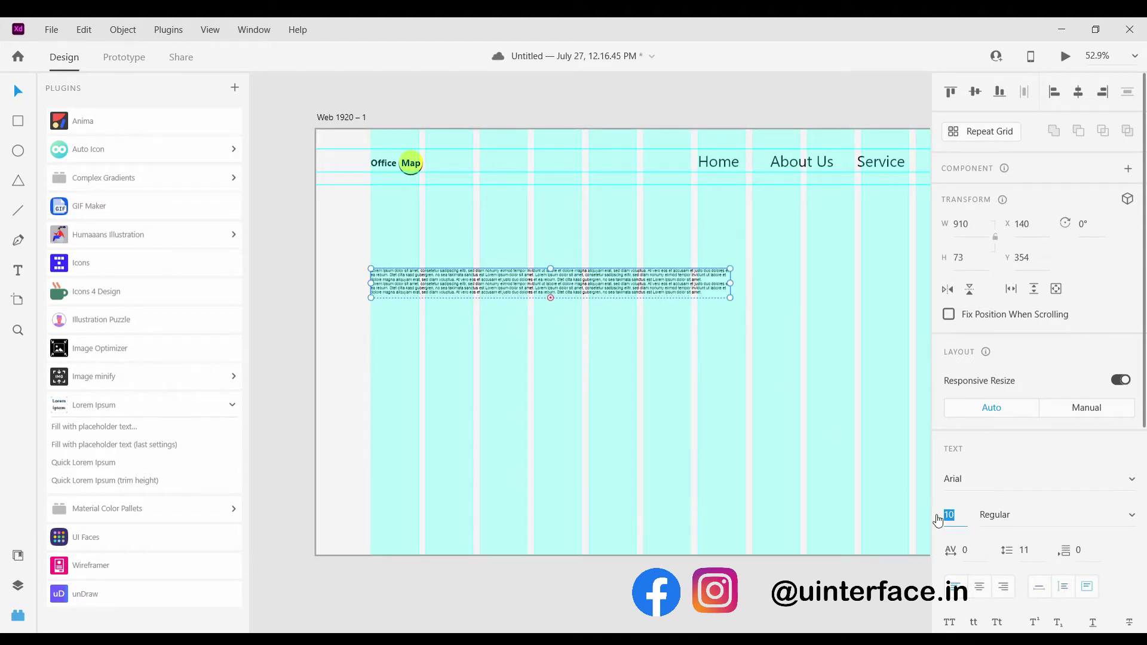
Set the placeholder text's font size to 50 and resize its box to about 812 by 144 px
key("Return")
left_click_drag(551, 297, 551, 336)
left_click_drag(727, 306, 654, 320)
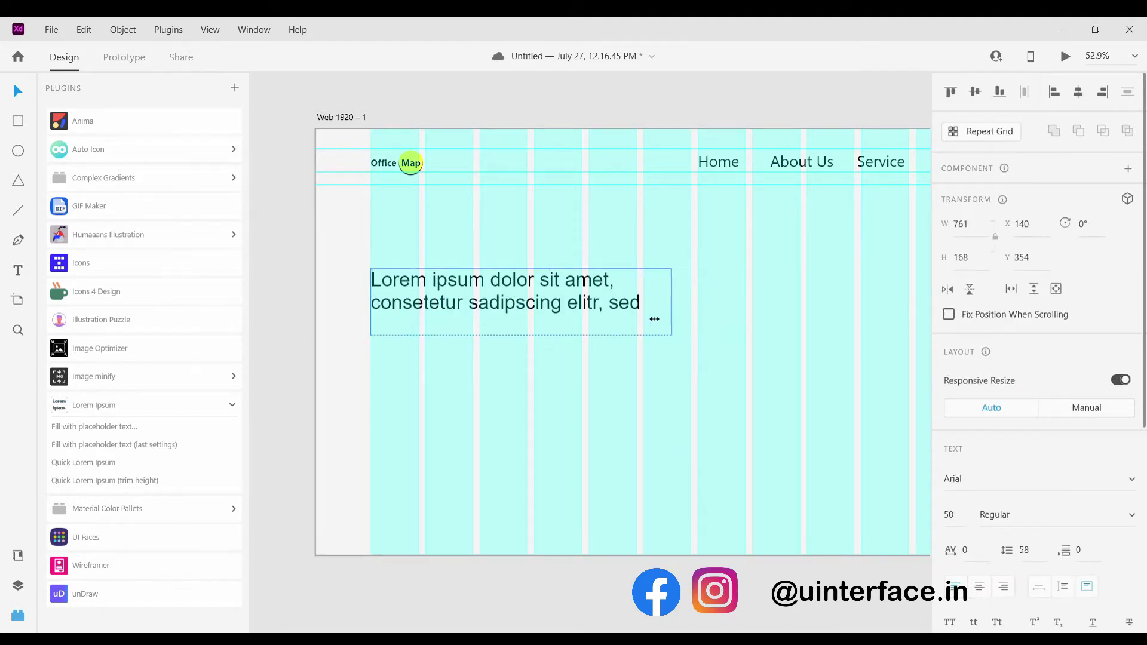
mouse_move(531, 335)
left_mouse_down()
mouse_move(534, 356)
mouse_move(525, 329)
left_mouse_up()
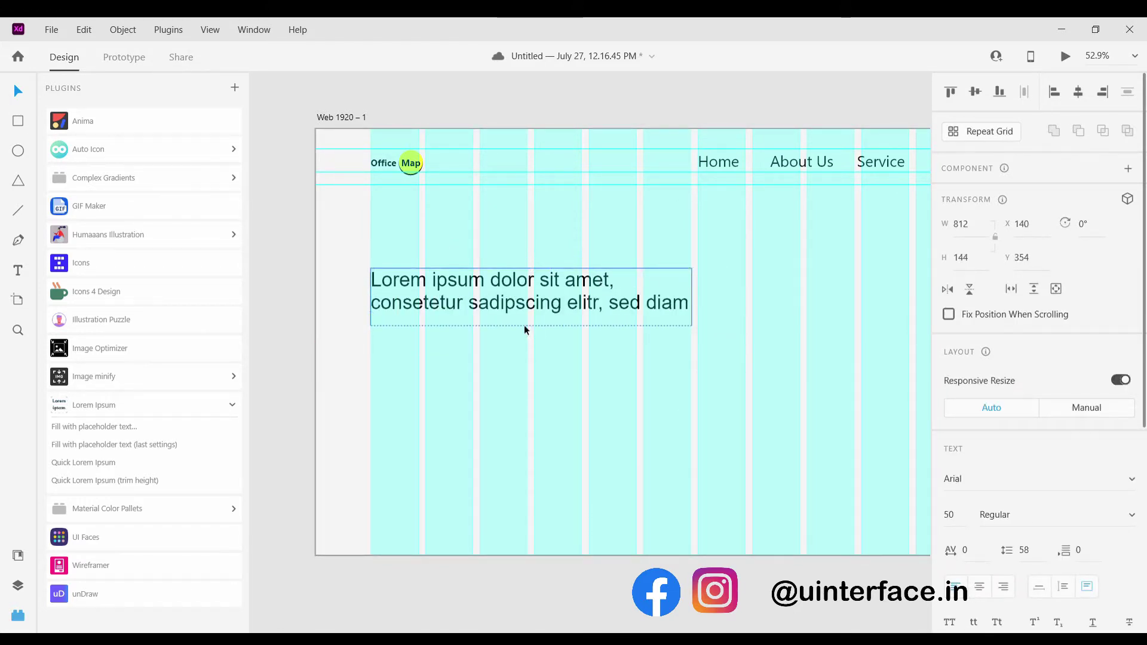
Increase the placeholder text's font size to 72 and extend its box to about 280 px high
key("Up")
key("Up")
key("Up")
key("Up")
key("Up")
key("Up")
key("Up")
key("Up")
key("Up")
key("Up")
key("Up")
key("Up")
key("Up")
key("Up")
key("Up")
key("Up")
key("Up")
key("Up")
key("Up")
key("Up")
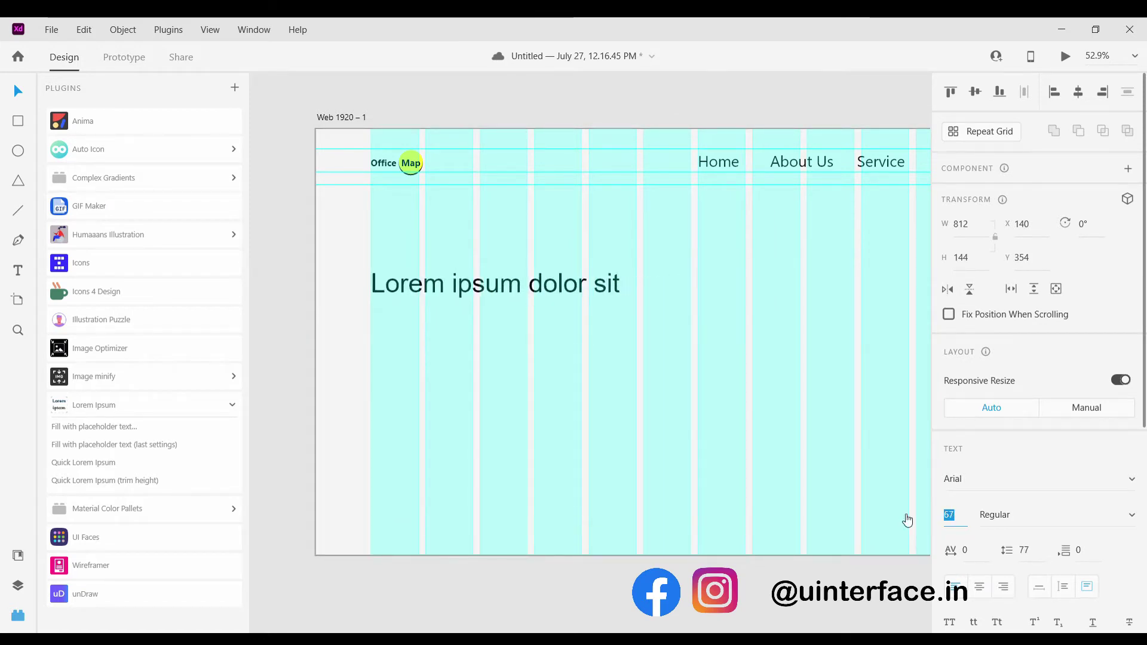
left_click_drag(535, 363, 531, 379)
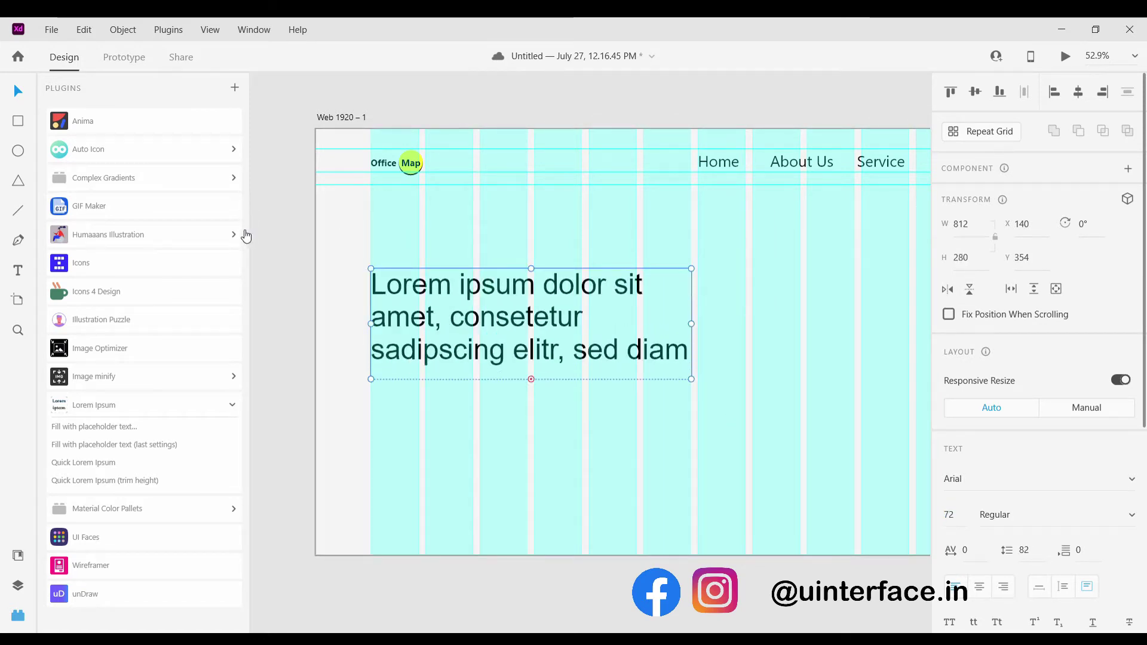
Make the heading bold, move it to about X 153, Y 405 and adjust its box to about 274 px high
left_click_drag(511, 309, 531, 340)
scroll(1037, 502, "down", 3)
key("ctrl+b")
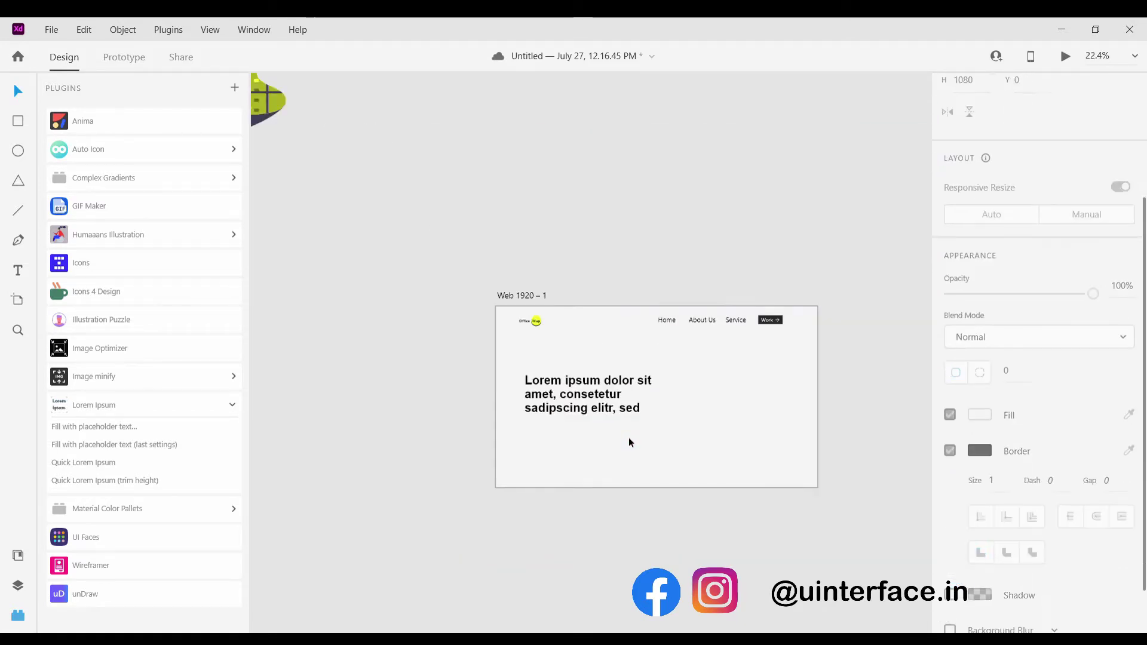
scroll(628, 437, "up", 3)
left_click_drag(586, 380, 579, 370)
mouse_move(572, 428)
left_mouse_down()
mouse_move(578, 373)
mouse_move(571, 439)
left_mouse_up()
Delete the characters "ng elitr, sed" from the heading's third line so it reads "sadipsci diam nonumy"
double_click(692, 413)
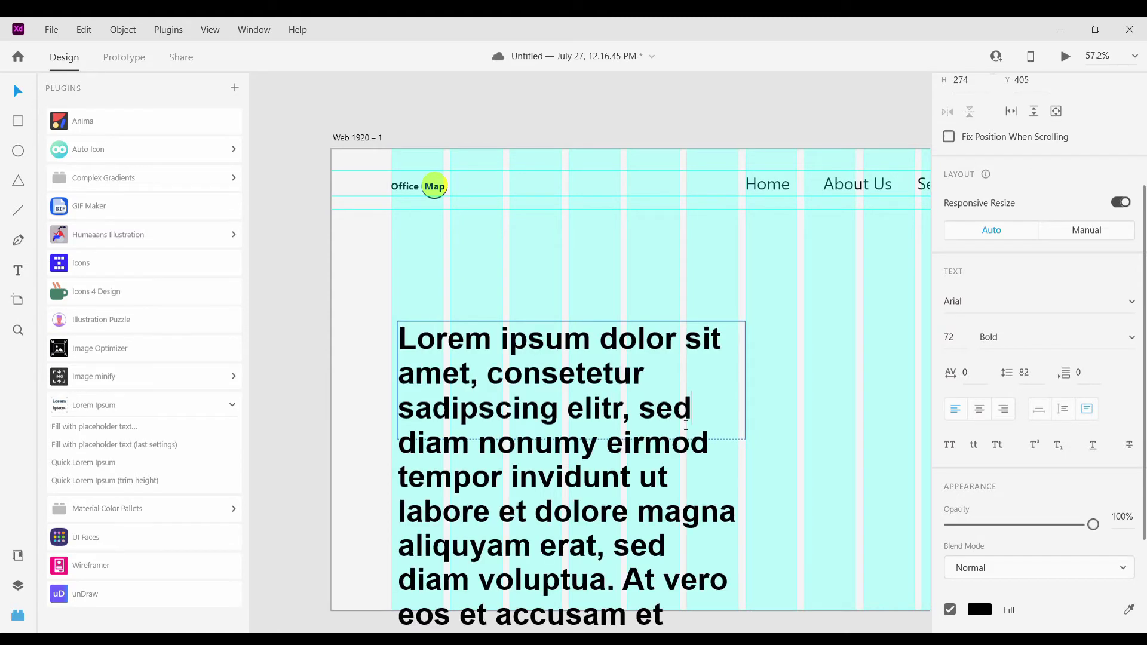
key("BackSpace")
key("BackSpace")
key("BackSpace")
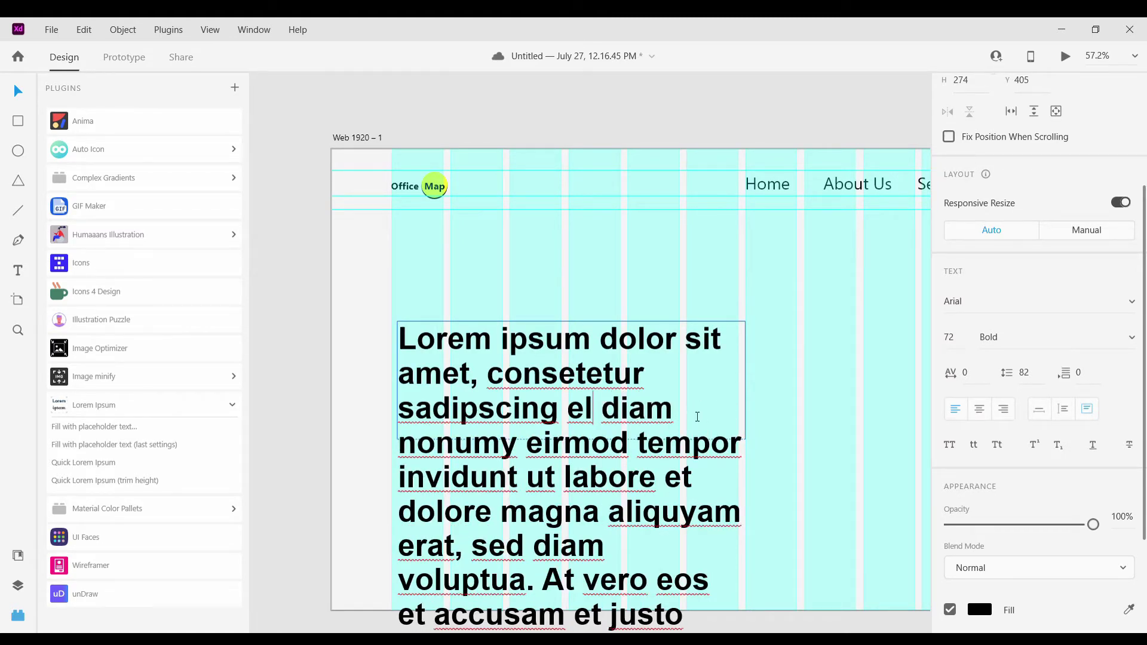
key("BackSpace")
key("BackSpace")
left_click(346, 297)
Try centre and right alignment on the heading text, then return it to left alignment
scroll(532, 408, "down", 4)
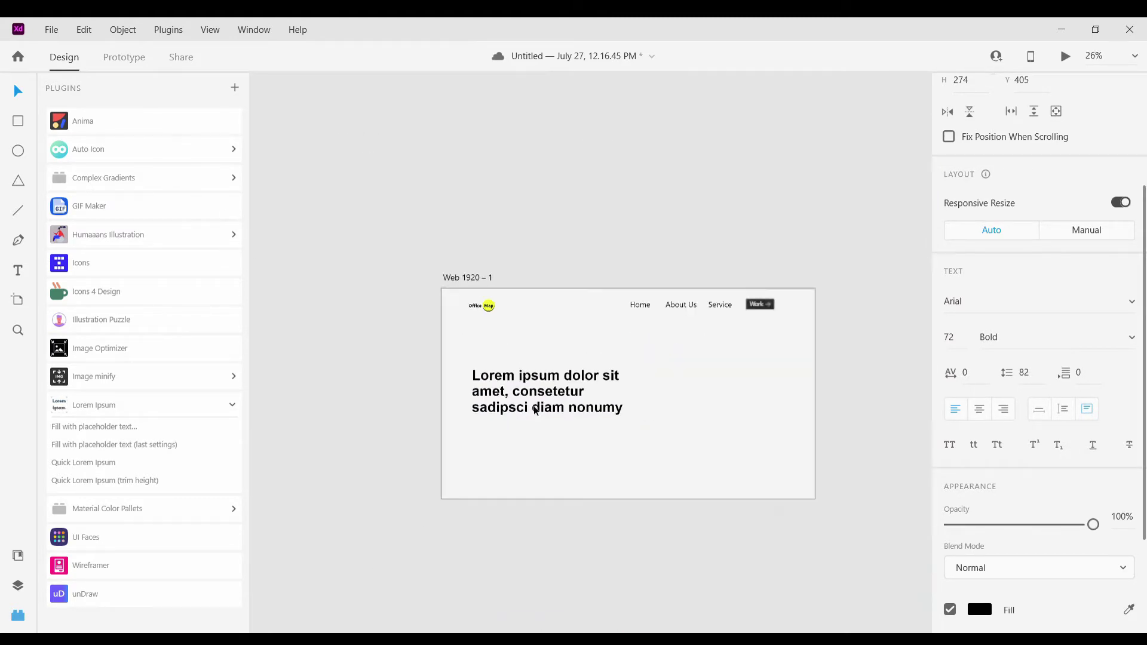
scroll(532, 408, "up", 3)
scroll(989, 530, "down", 3)
left_click(975, 282)
left_click(957, 281)
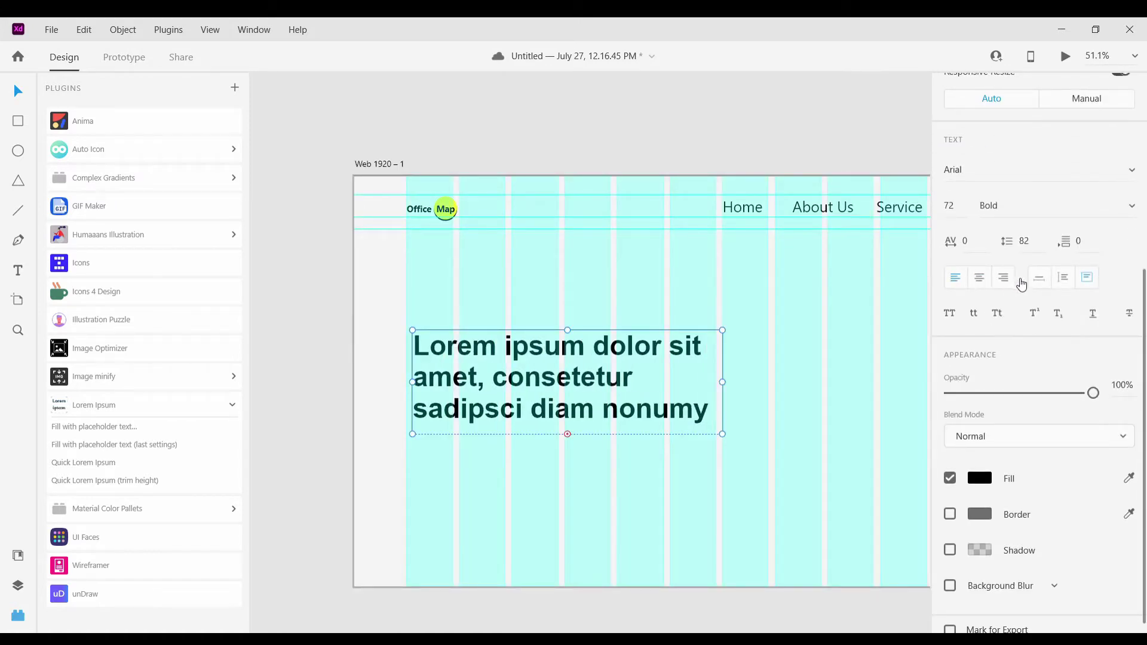
left_click(1006, 284)
left_click(957, 280)
scroll(698, 364, "down", 2)
scroll(697, 362, "up", 3)
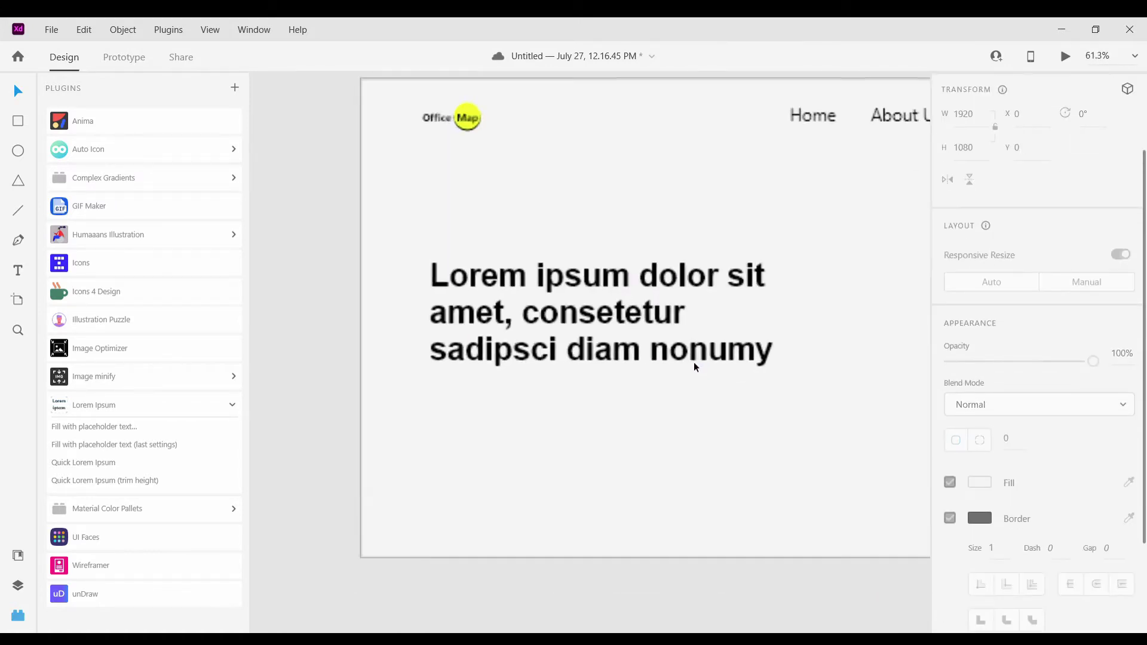
Switch the heading to auto width, then auto height, and shorten its box to about 198 px to show two lines
left_click(1040, 477)
scroll(723, 433, "down", 6)
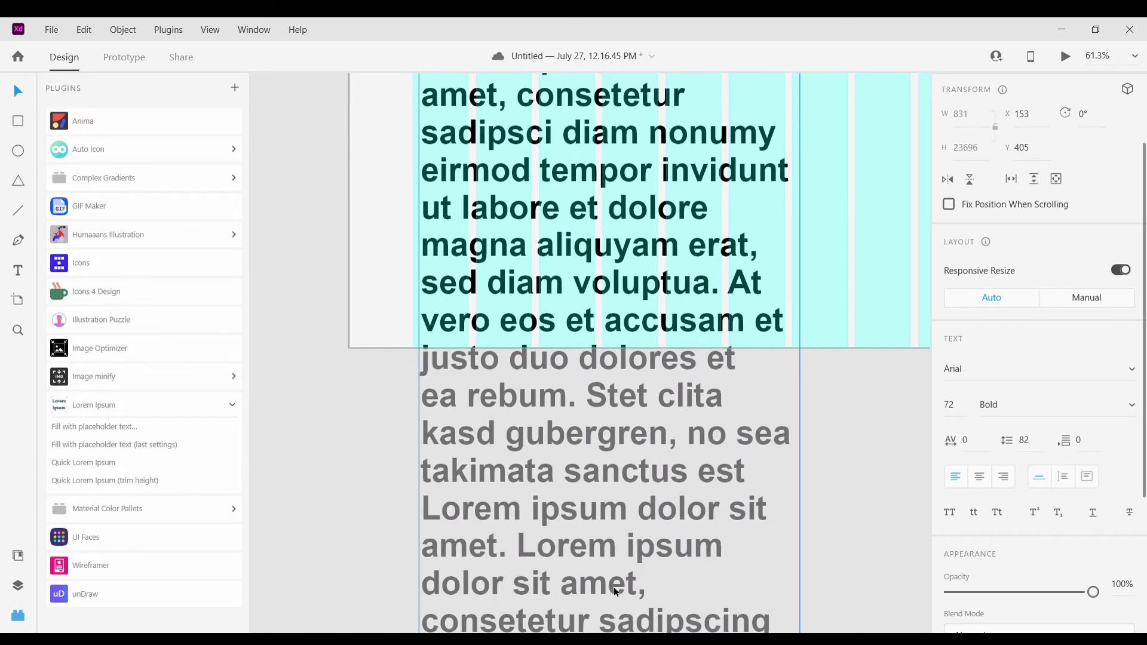
scroll(617, 586, "down", 5)
scroll(609, 586, "down", 5)
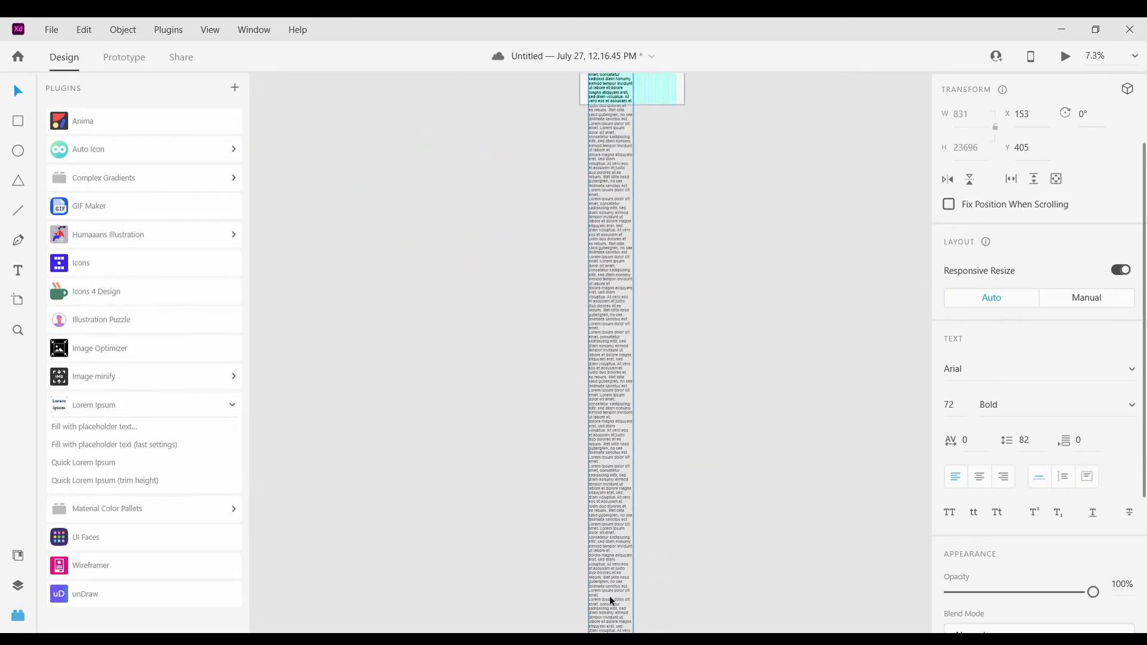
scroll(609, 596, "down", 2)
left_click(1065, 518)
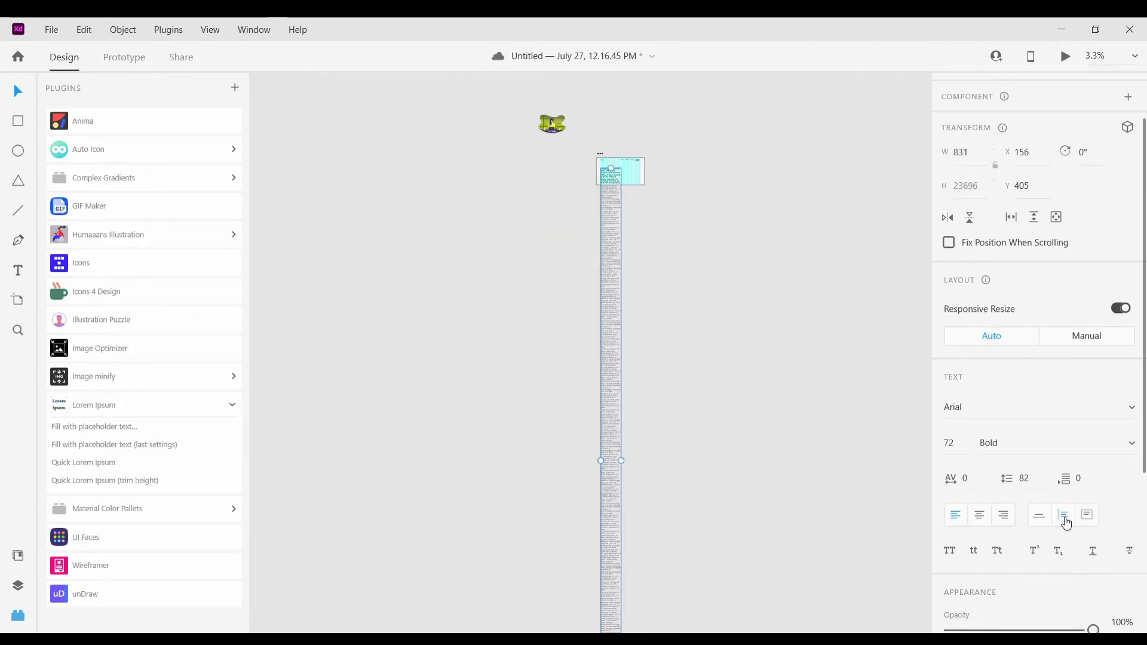
scroll(635, 521, "down", 2)
scroll(622, 568, "down", 1)
left_click_drag(611, 608, 626, 127)
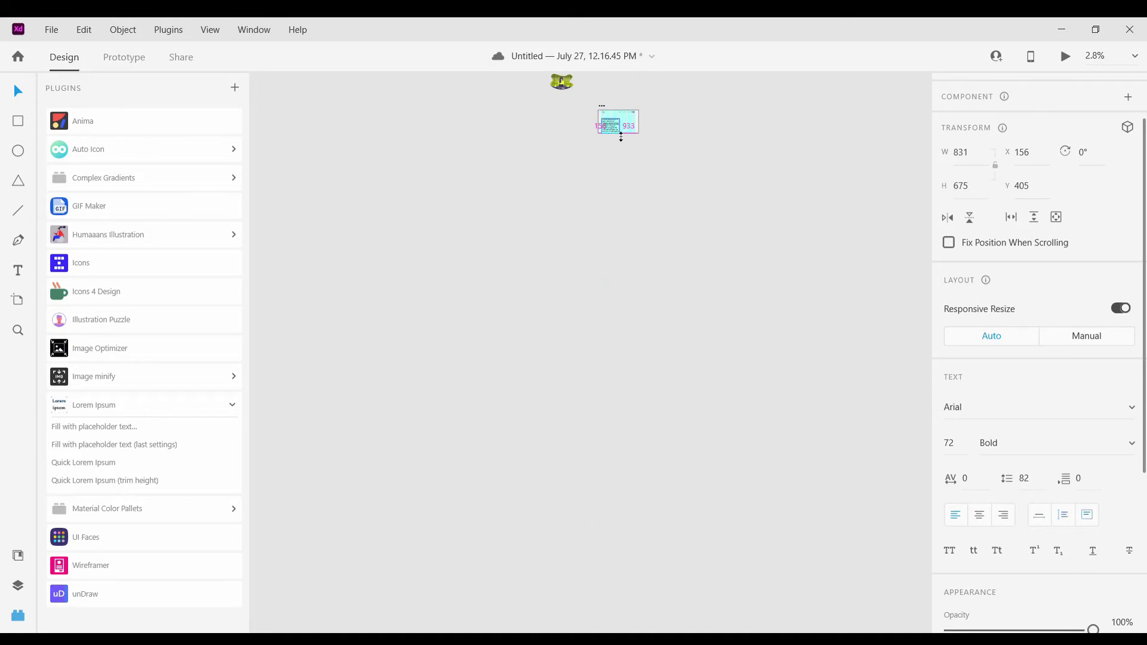
scroll(619, 130, "up", 10)
left_click_drag(605, 308, 607, 274)
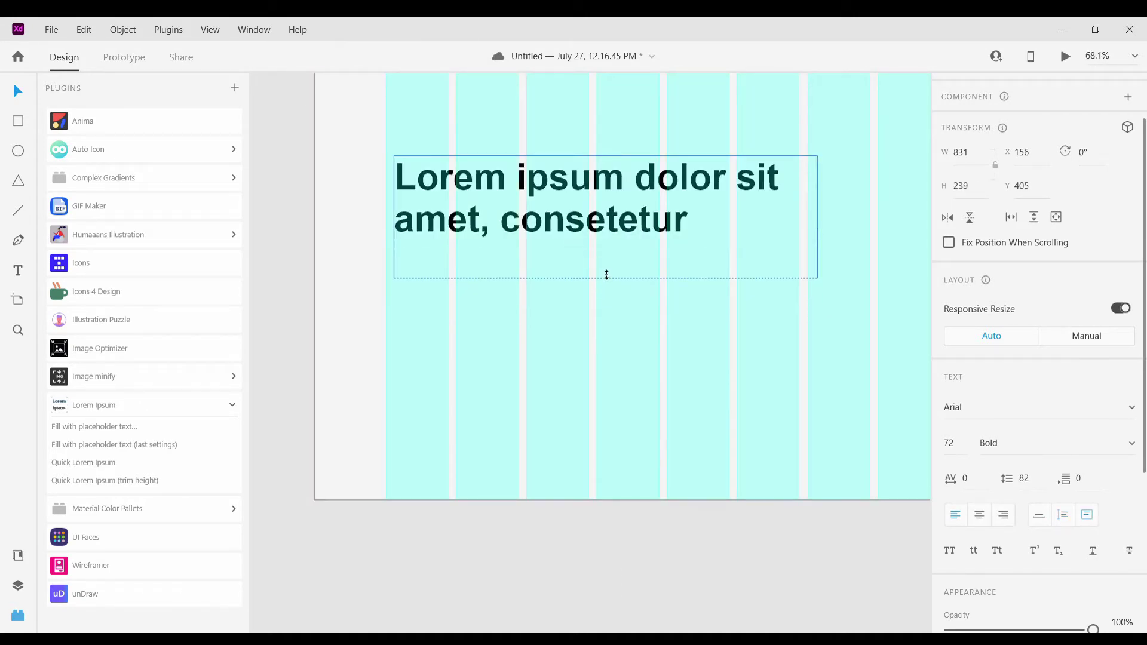
Increase the heading's font size to 82
scroll(890, 407, "down", 1)
left_click(949, 443)
key("Up")
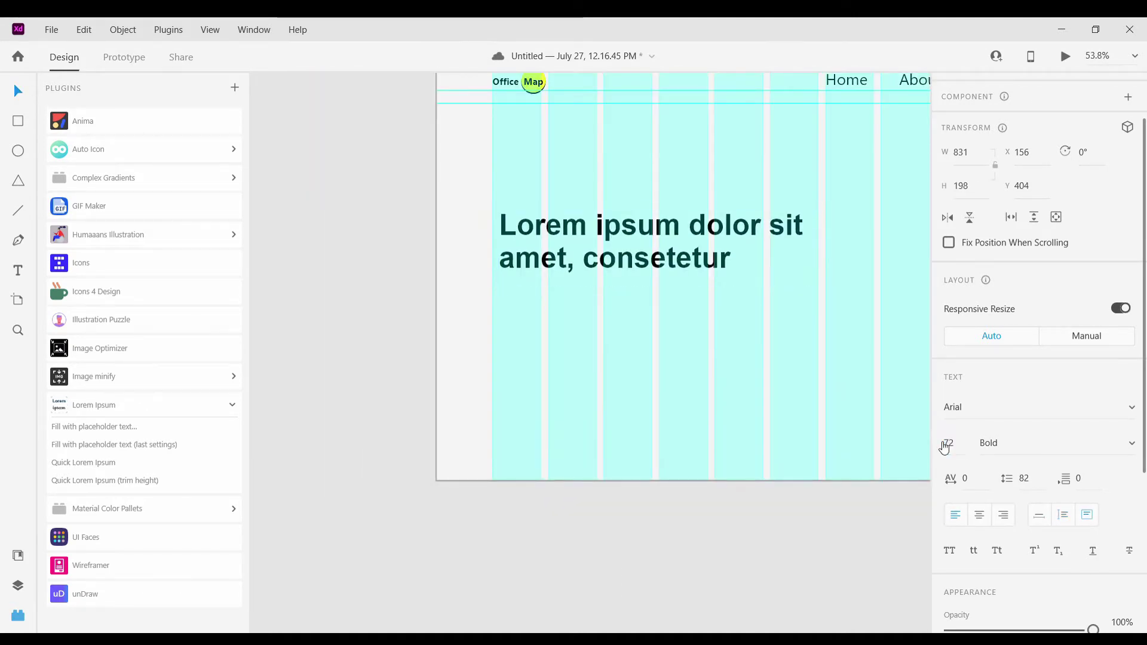
key("Up")
key("Up")
key("Up")
key("Up")
key("Up")
key("Up")
key("Up")
key("Up")
key("Up")
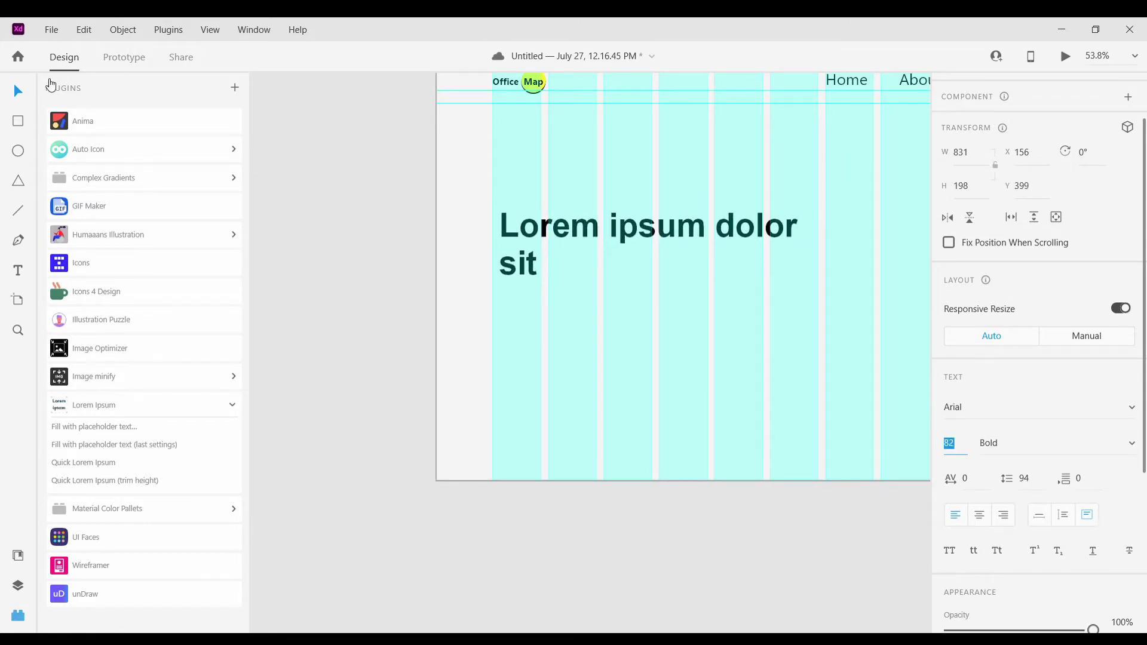
Widen the heading's box to about 950 px, fit its height to two lines and move it to X 140
left_click_drag(676, 316, 665, 383)
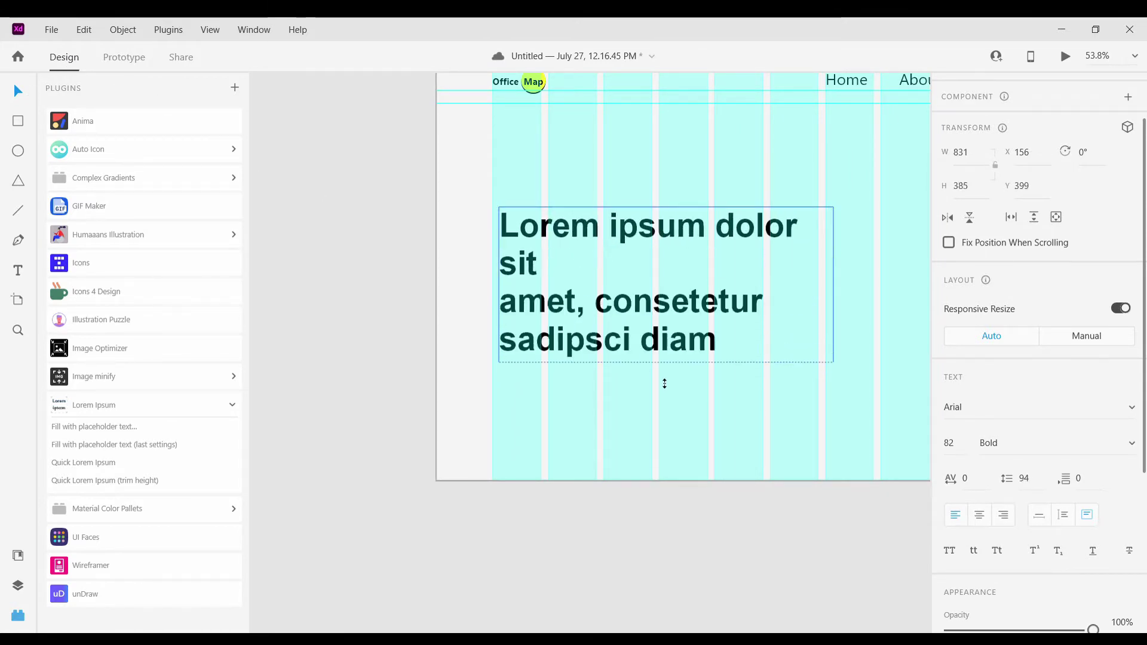
left_click_drag(833, 288, 896, 301)
left_click_drag(695, 374, 691, 315)
scroll(440, 220, "down", 3)
left_click_drag(541, 232, 492, 221)
Place a one-line copy of the heading above it at X 140, Y 236, in a box about 115 px high
left_click(523, 268)
scroll(523, 268, "down", 2)
scroll(523, 268, "down", 2)
left_click(491, 260)
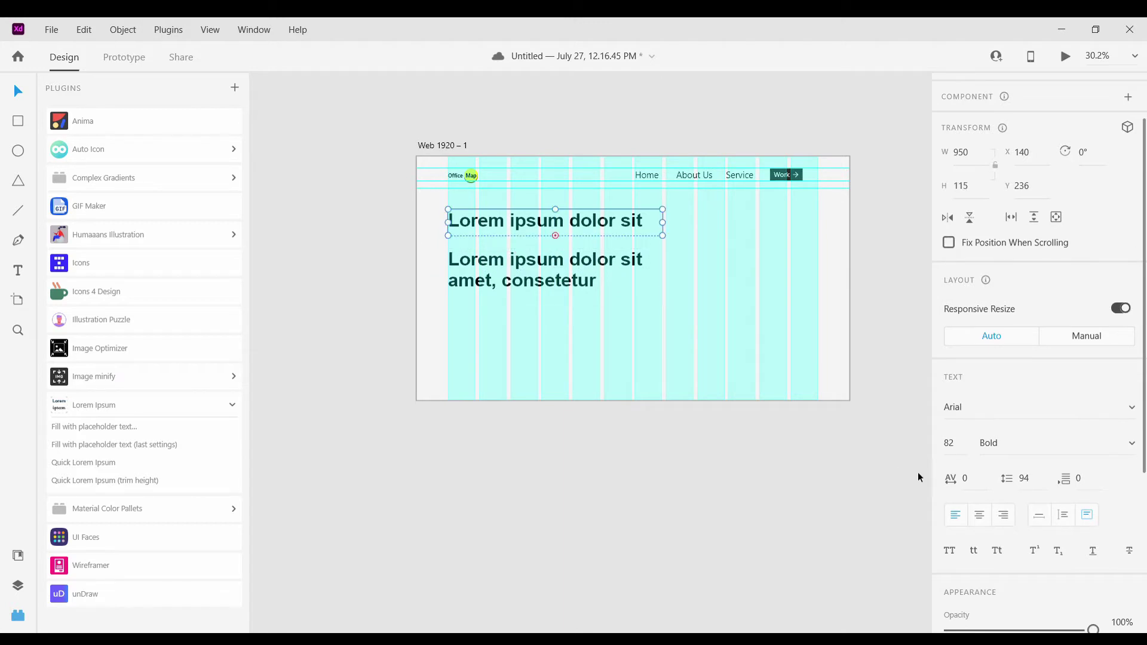
Set the copied text's font size to 24 and reposition it just above the heading at about Y 274
key("Down")
key("Down")
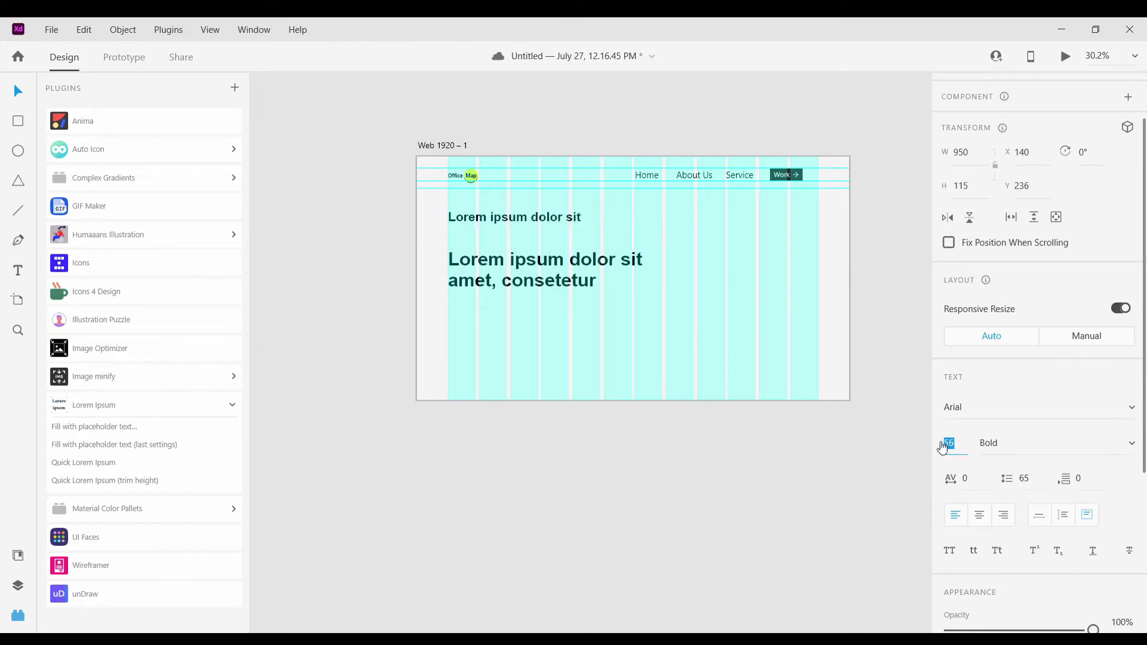
type("24")
key("Return")
scroll(479, 228, "up", 4)
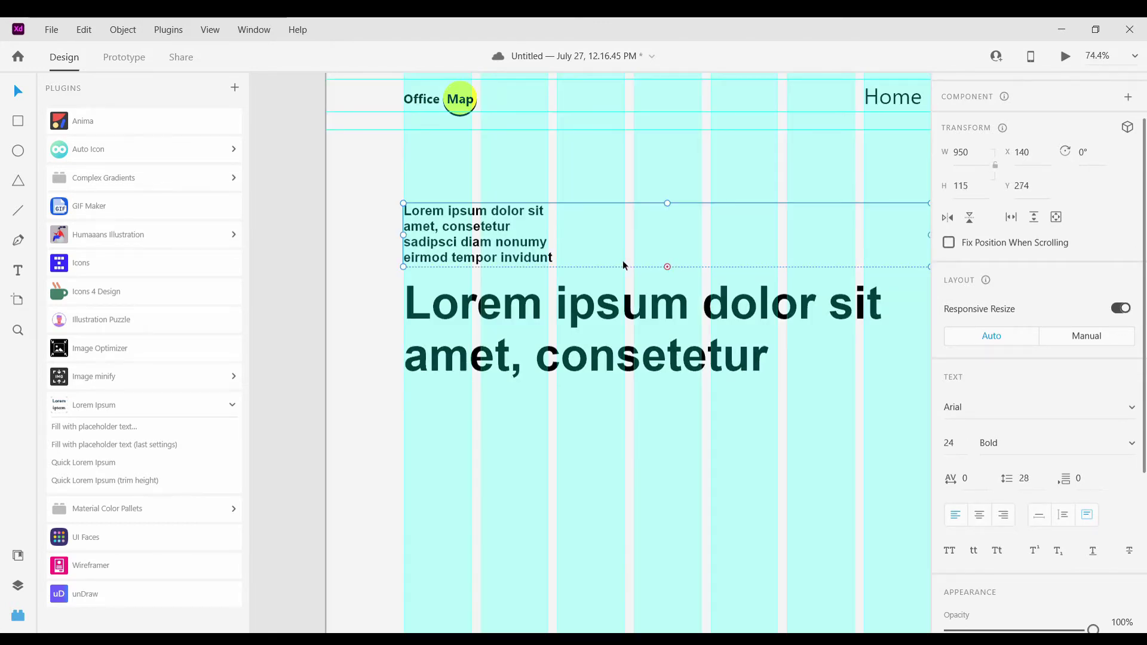
scroll(624, 265, "down", 3)
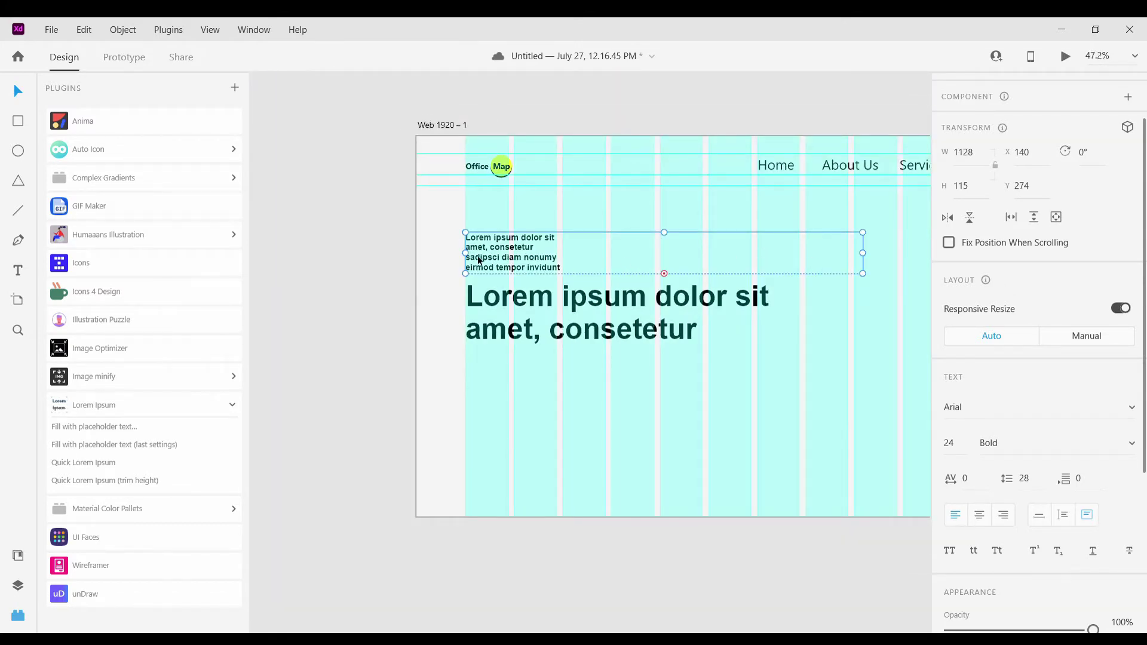
Delete the small text copy above the heading
double_click(522, 255)
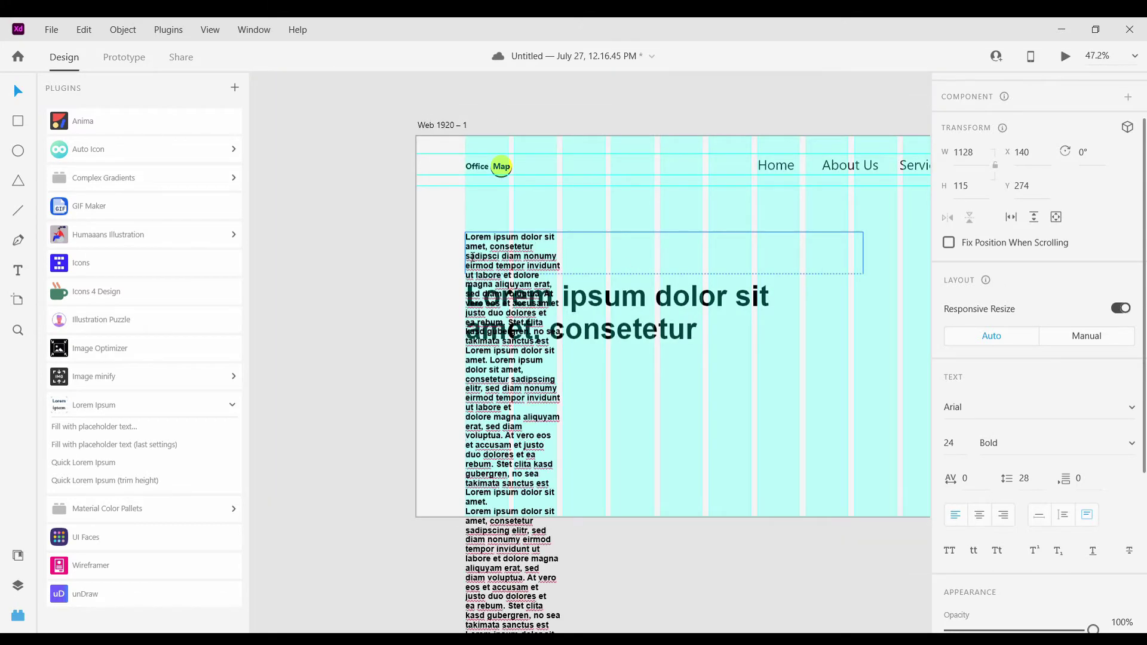
key("Escape")
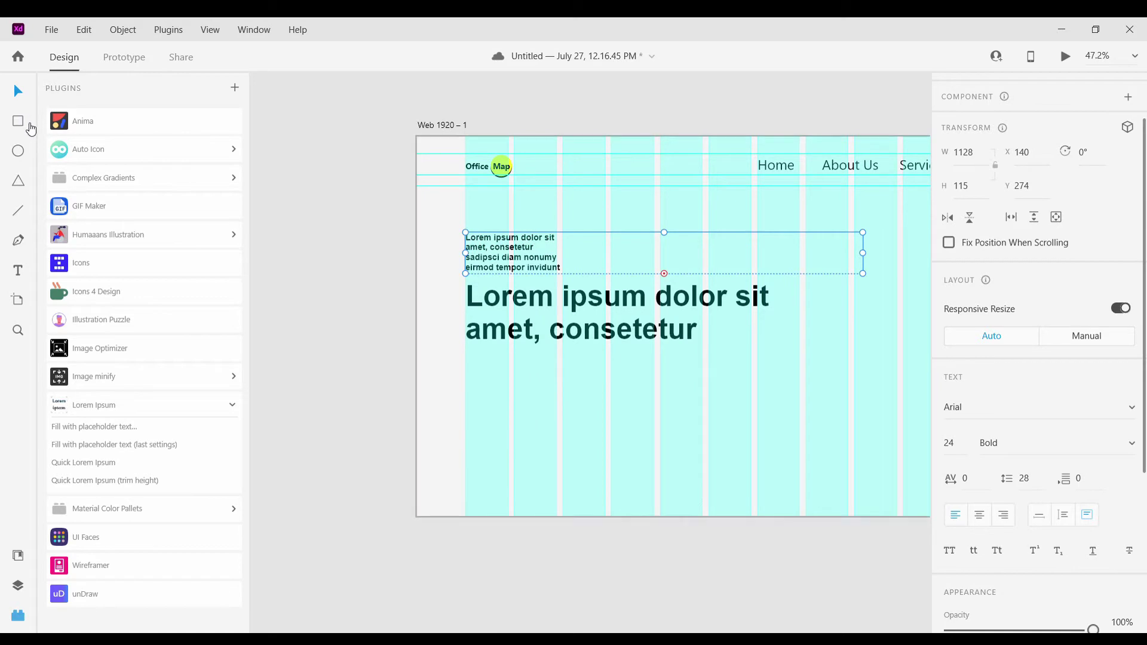
key("Delete")
Draw a rectangle about 438 by 29 px above the heading and fill it with Lorem Ipsum (Latin, Standard) placeholder text
left_click_drag(490, 279, 621, 280)
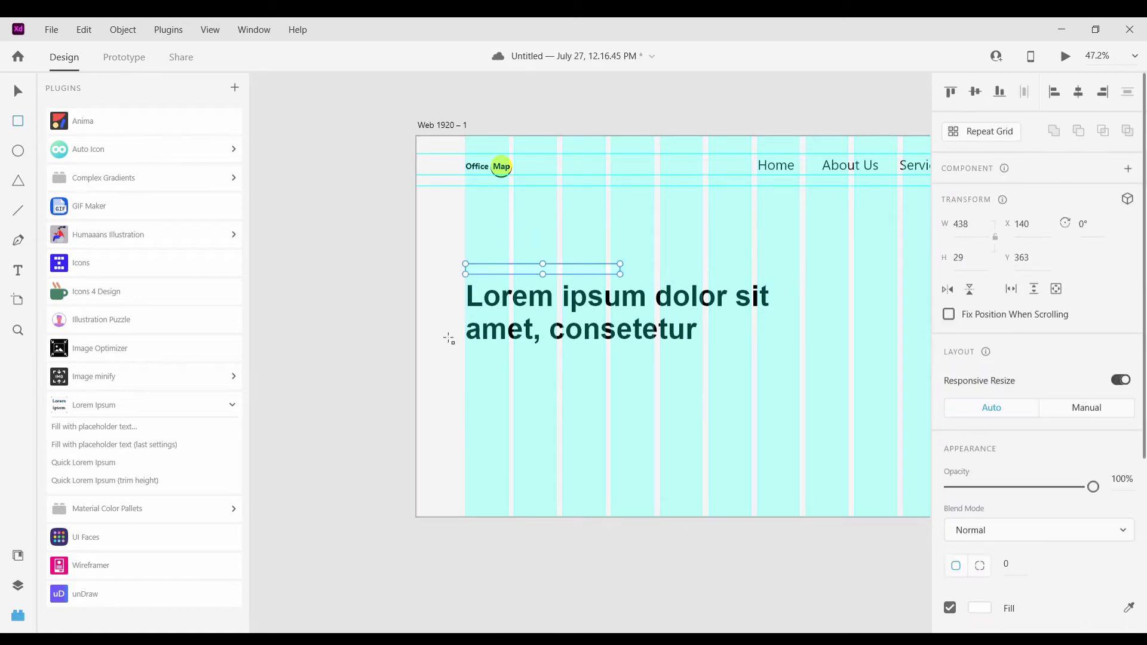
left_click(100, 427)
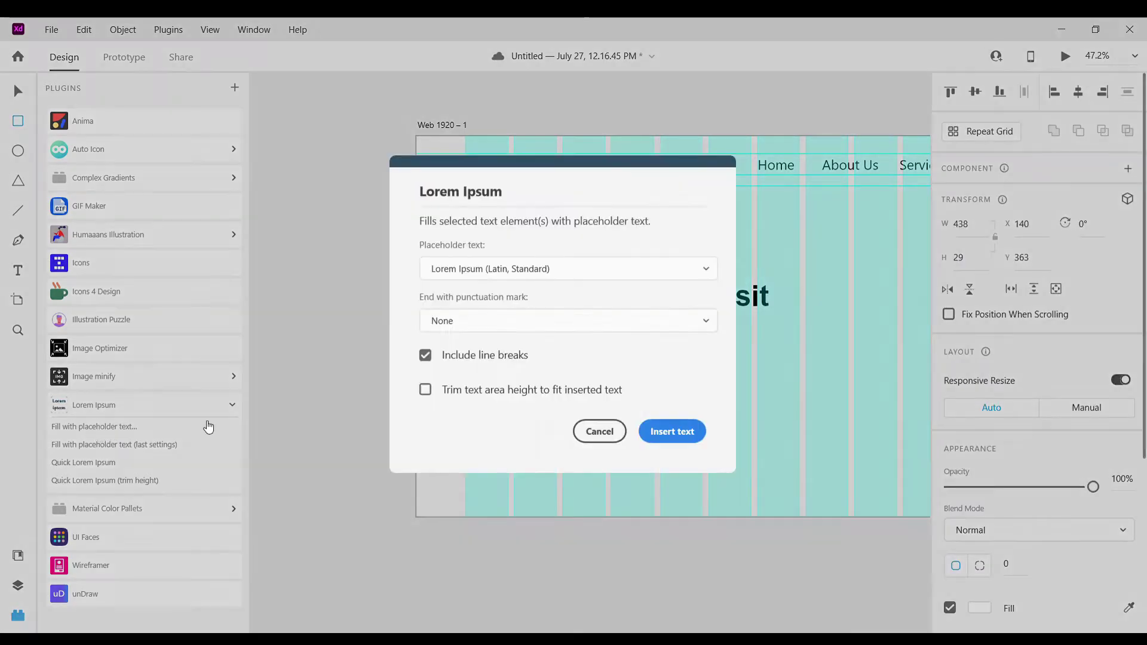
left_click(656, 437)
scroll(551, 254, "up", 5)
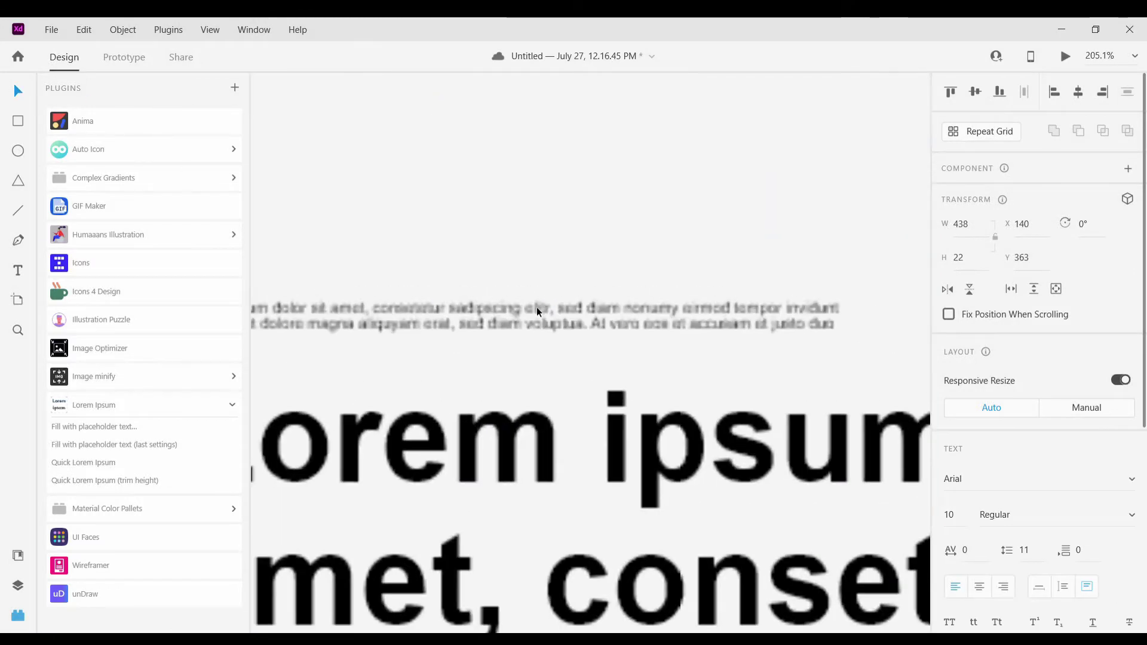
Extend the small text's box to about 47 px high and set its font size to 24
left_click_drag(519, 332, 516, 368)
scroll(623, 345, "down", 3)
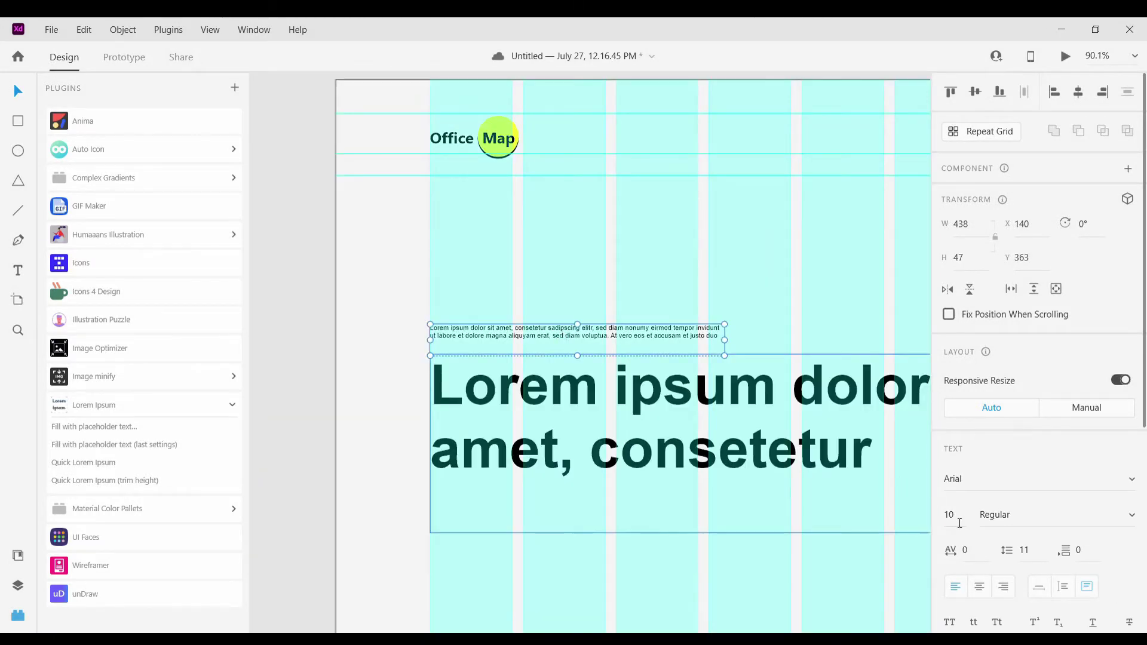
type("22")
key("Return")
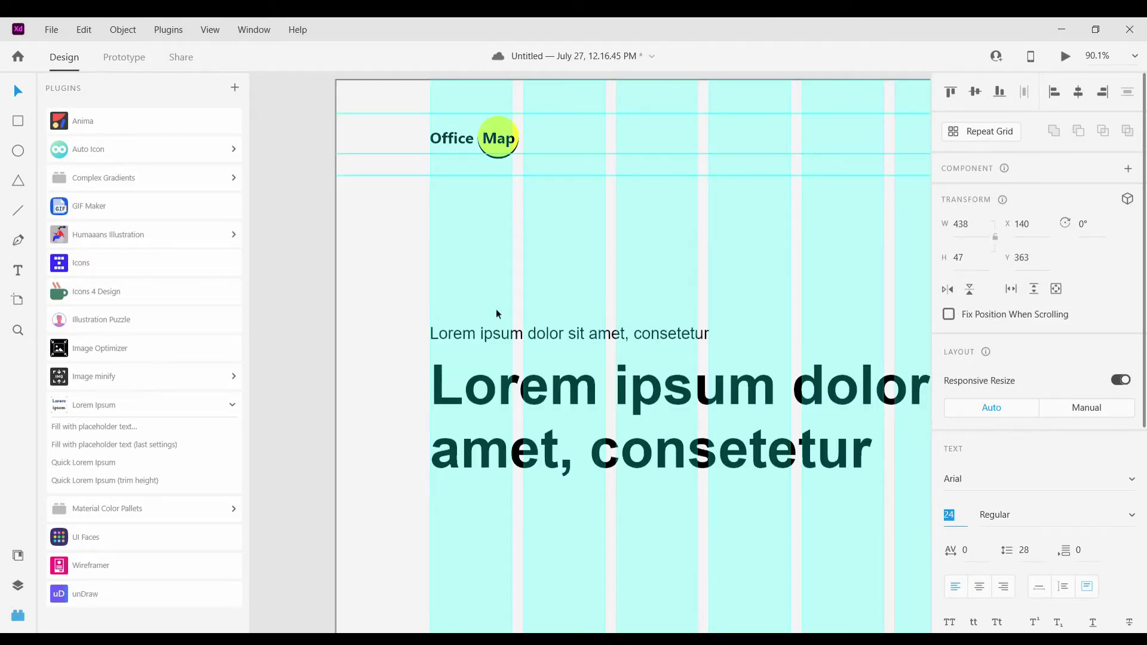
Move the small text line slightly up to Y 361 above the heading
left_click(24, 95)
scroll(542, 315, "down", 5)
scroll(541, 321, "up", 4)
left_click_drag(531, 320, 532, 318)
scroll(957, 411, "down", 2)
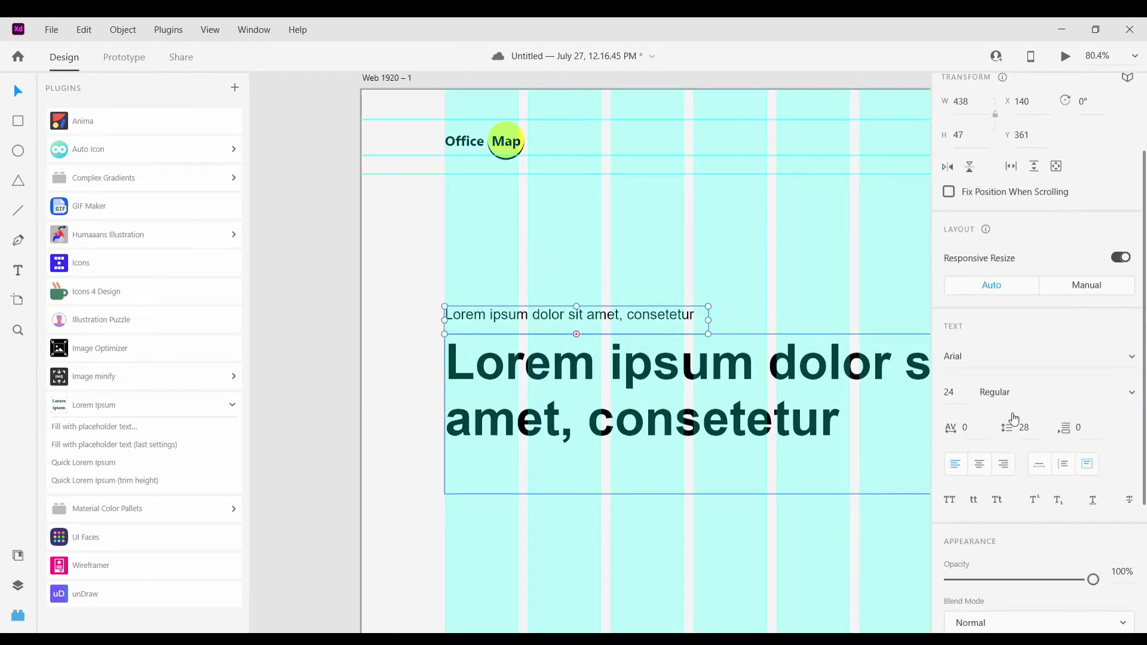
Change the small text line's font style to Narrow
left_click(1016, 392)
left_click(880, 394)
left_click(675, 319)
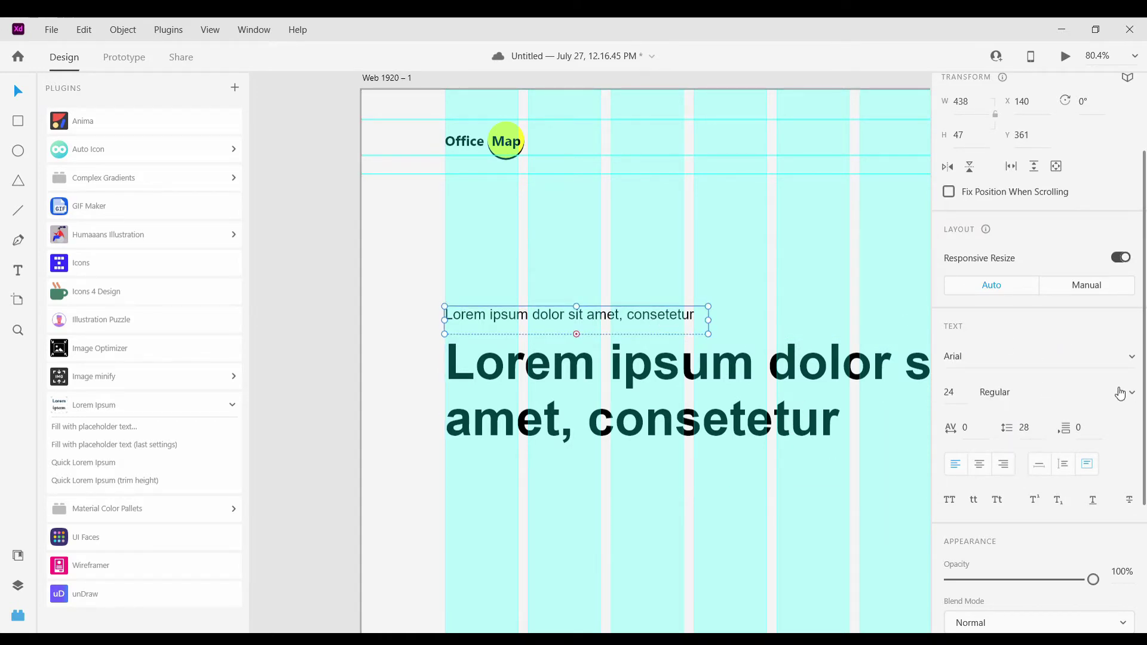
Increase the small text line's font size to 35 and move it slightly up to Y 355
scroll(538, 314, "up", 4)
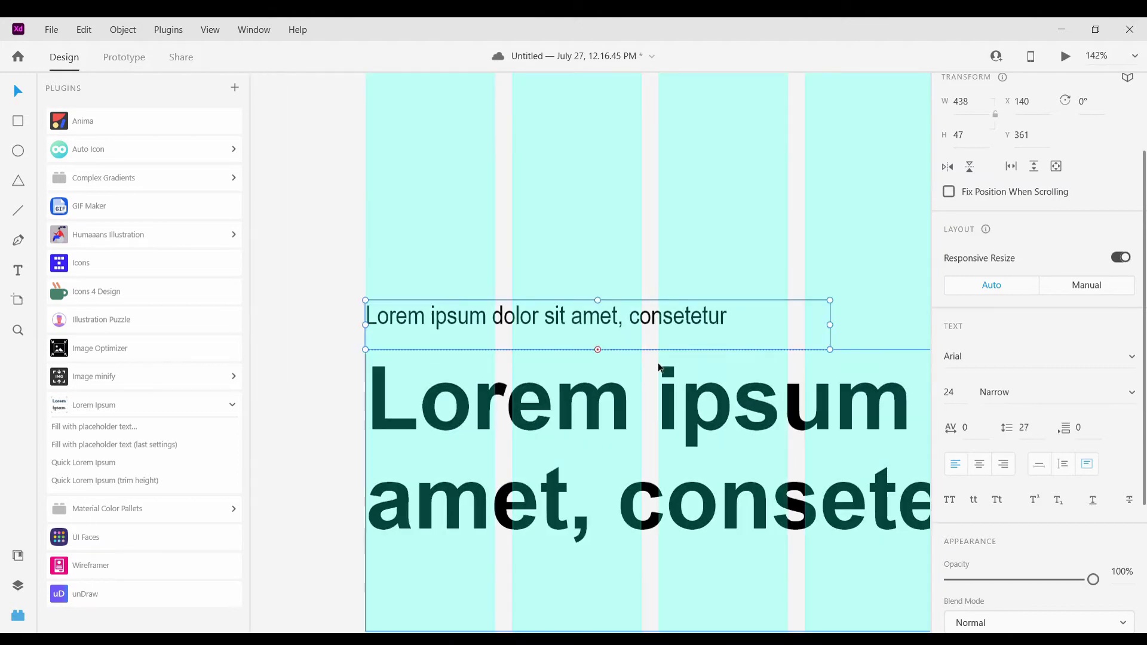
key("Up")
key("Up")
key("Up")
key("Up")
key("Up")
key("Up")
key("Up")
key("Up")
key("Up")
key("Up")
key("Up")
left_click(672, 322)
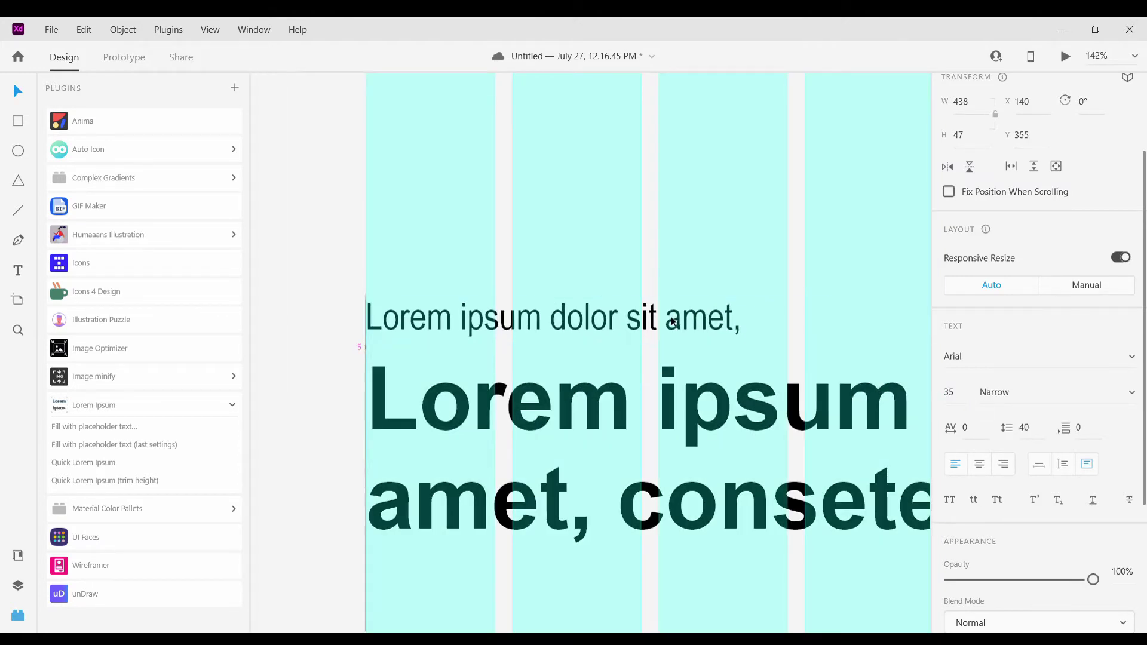
left_click(658, 231)
Draw a thin rectangle about 276 by 12 px directly below the small text line at X 140, Y 390
scroll(657, 232, "down", 10)
scroll(658, 232, "up", 4)
key("ctrl+shift+apostrophe")
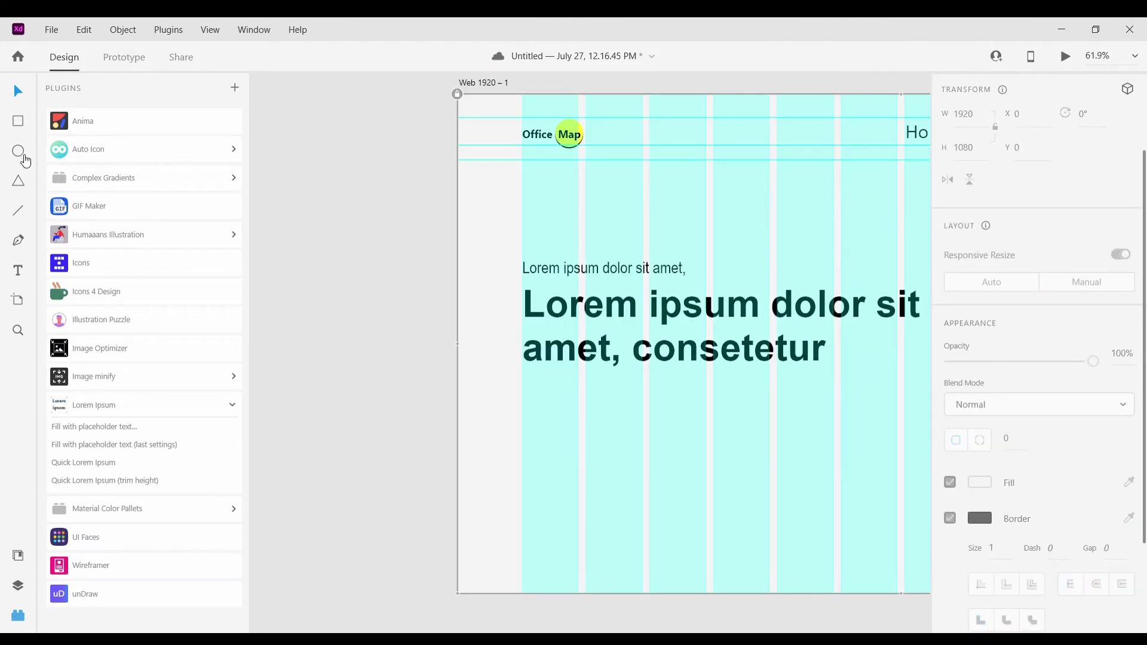
left_click(18, 121)
scroll(442, 317, "up", 5)
left_click_drag(324, 296, 804, 309)
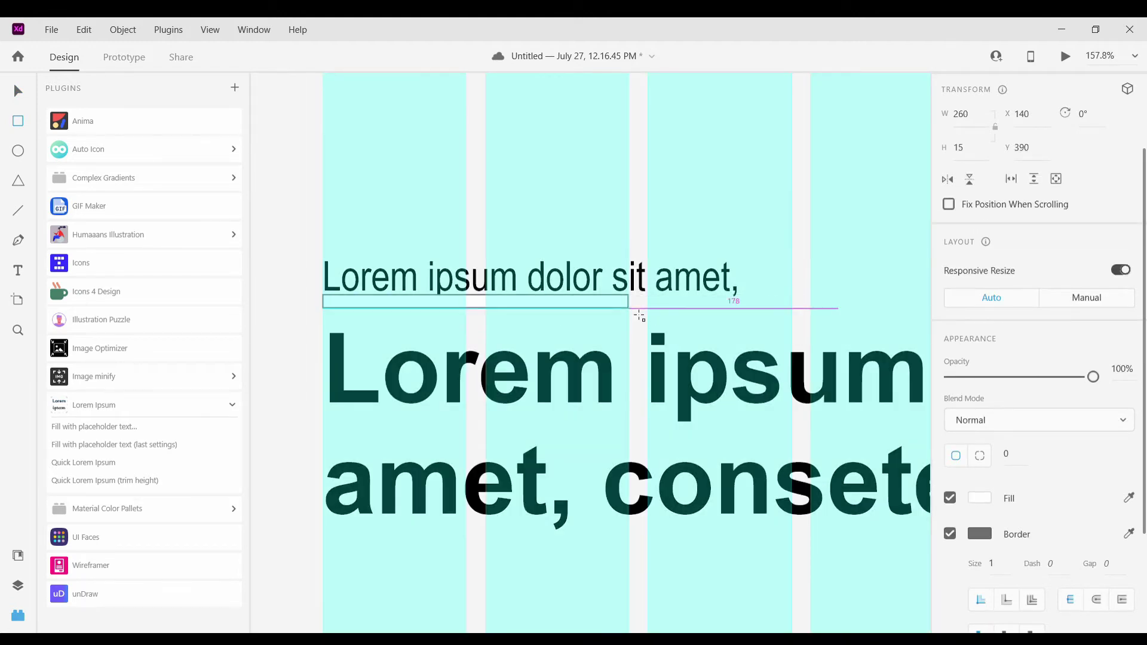
scroll(590, 316, "down", 1)
Fill the thin rectangle with the document color #2A2A2A and remove its border
left_click(10, 558)
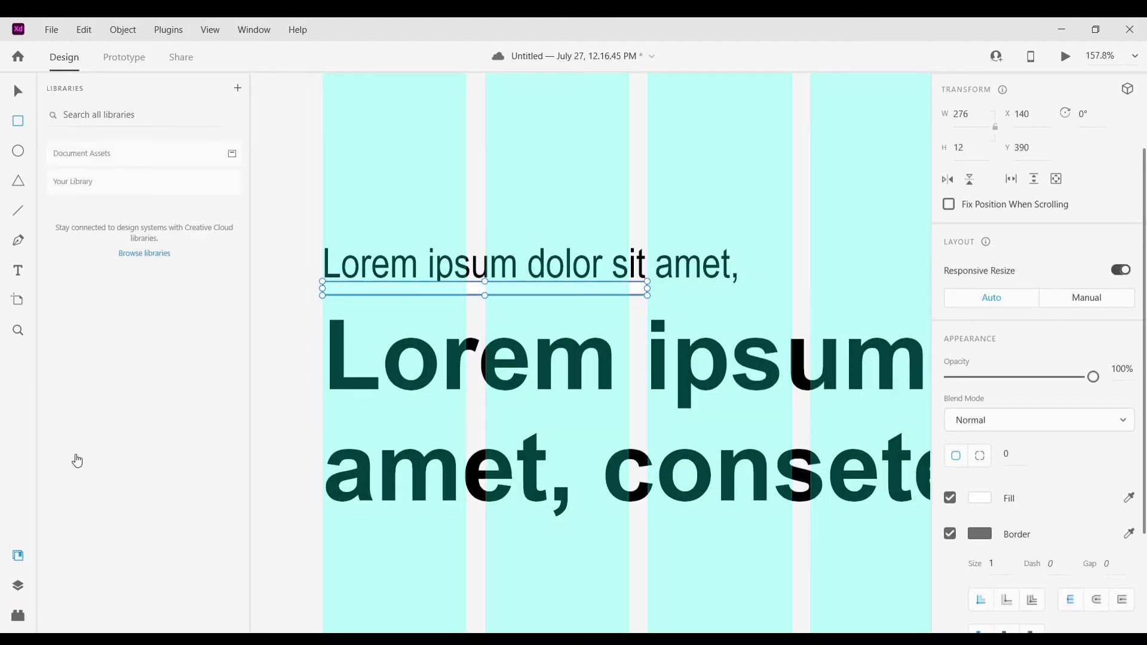
left_click(234, 160)
left_click(78, 232)
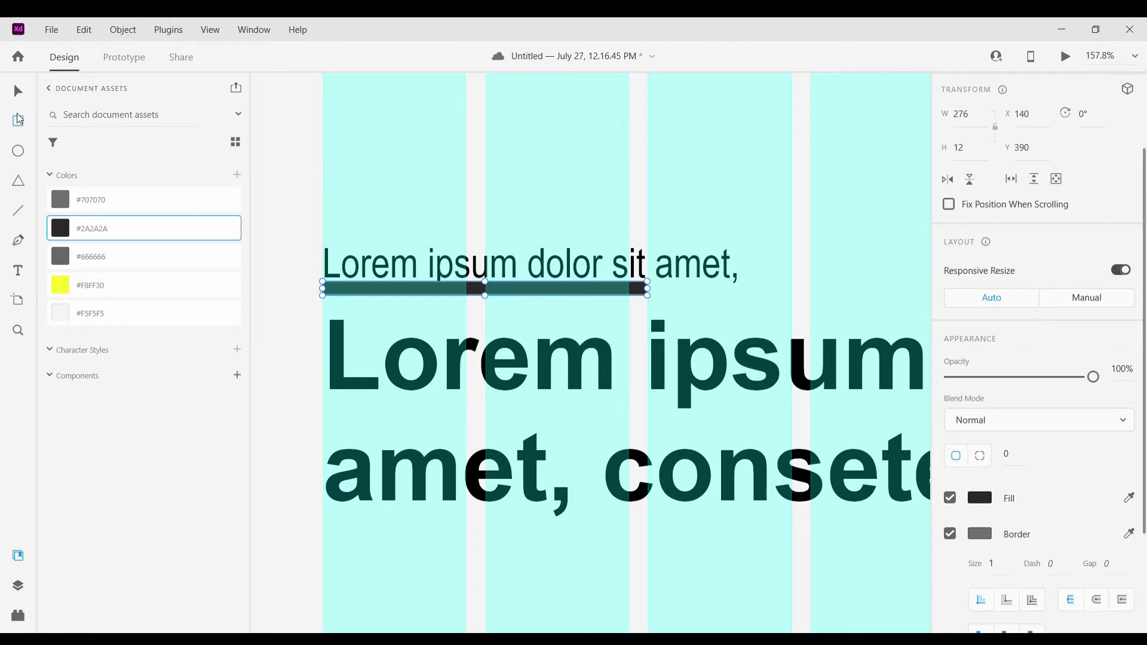
left_click(18, 91)
left_click(950, 533)
Round the bar's corners to radius 6 and thin it to about 5 px high at Y 400
scroll(409, 326, "left", 1)
scroll(389, 298, "up", 5)
scroll(334, 273, "left", 1)
left_click(349, 274)
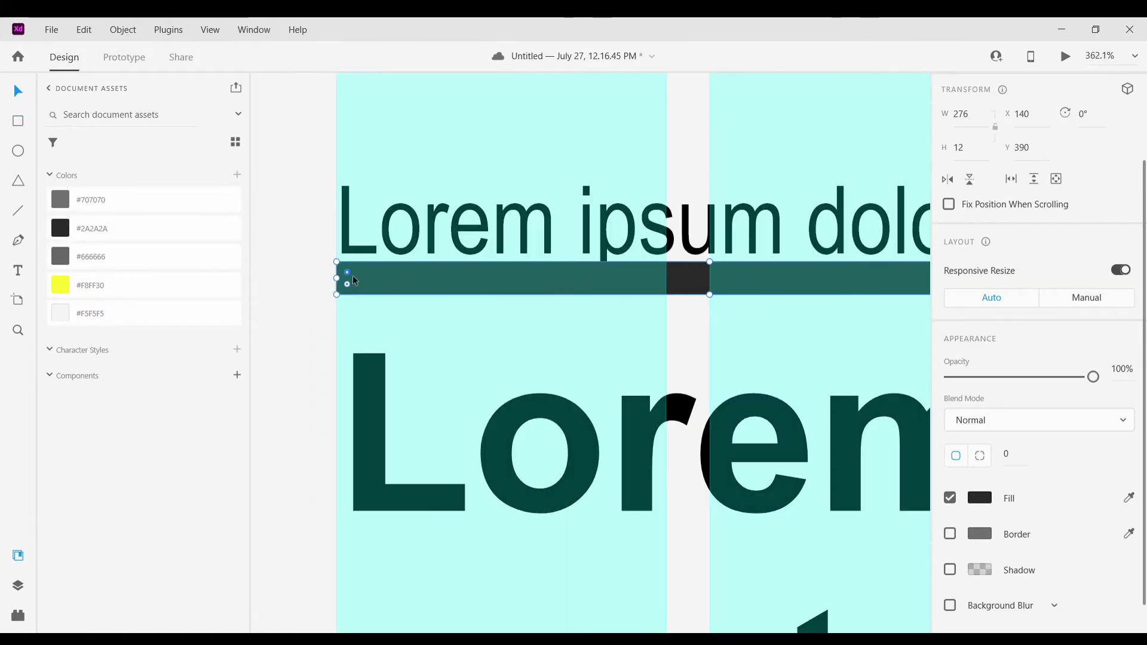
left_click_drag(709, 261, 747, 286)
scroll(732, 279, "down", 8)
left_click(797, 435)
scroll(744, 279, "up", 5)
scroll(689, 287, "up", 7)
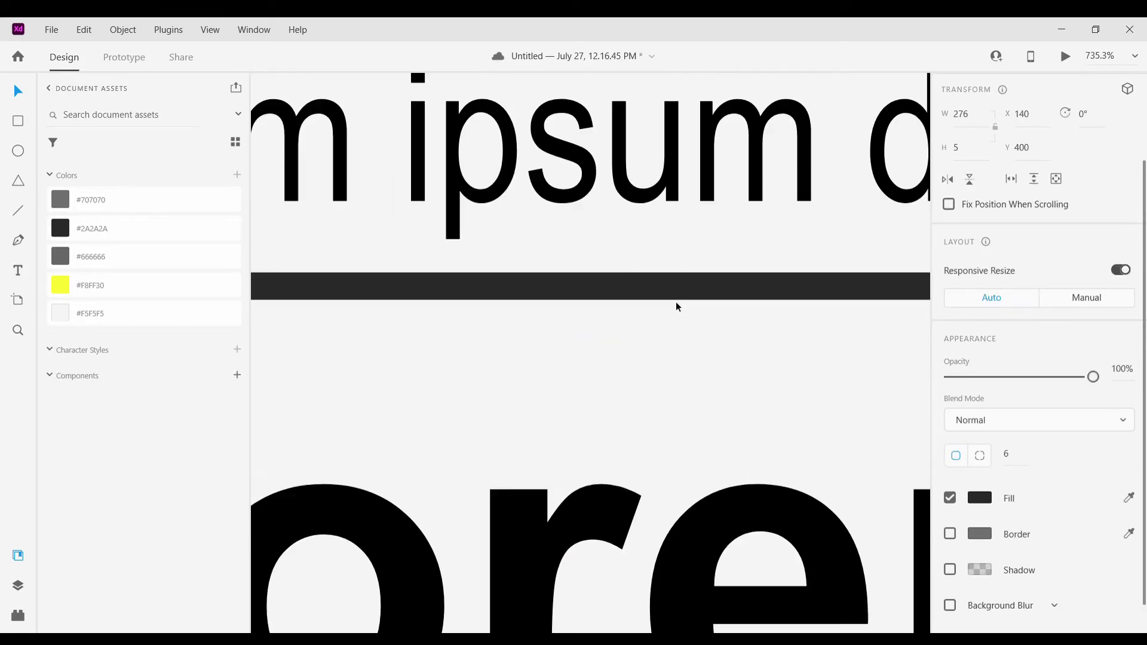
left_click(673, 317)
scroll(681, 402, "down", 8)
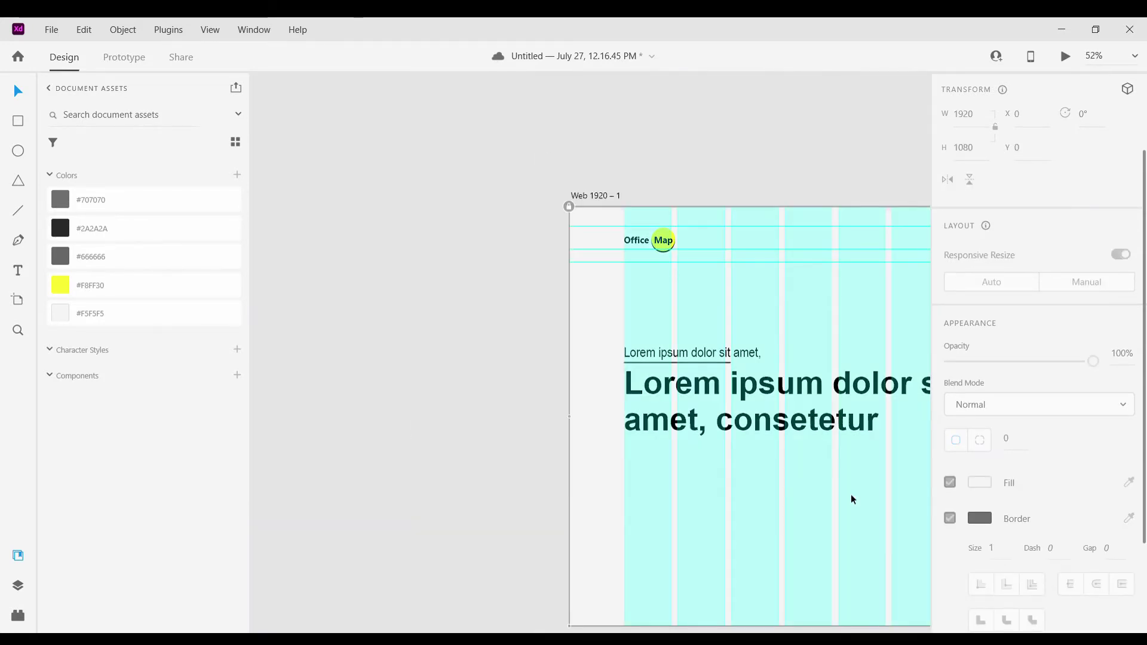
Duplicate the small text line below the heading and enlarge the copy's box to about 767 by 124 px as a paragraph
scroll(763, 463, "down", 3)
left_click(529, 195)
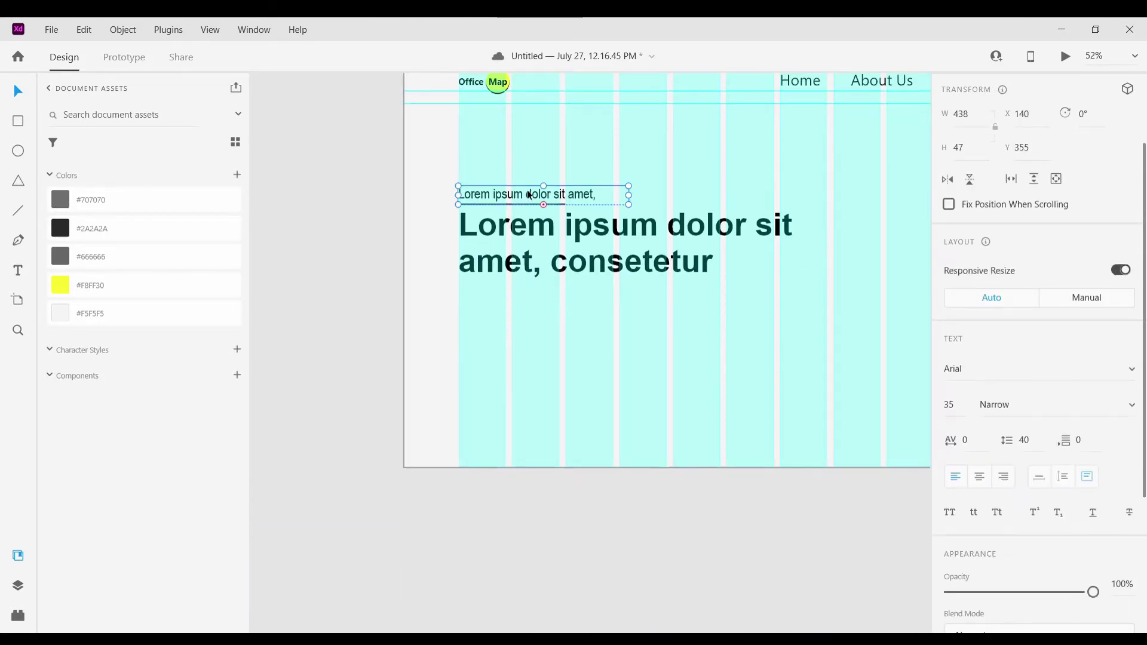
left_click_drag(529, 195, 533, 292)
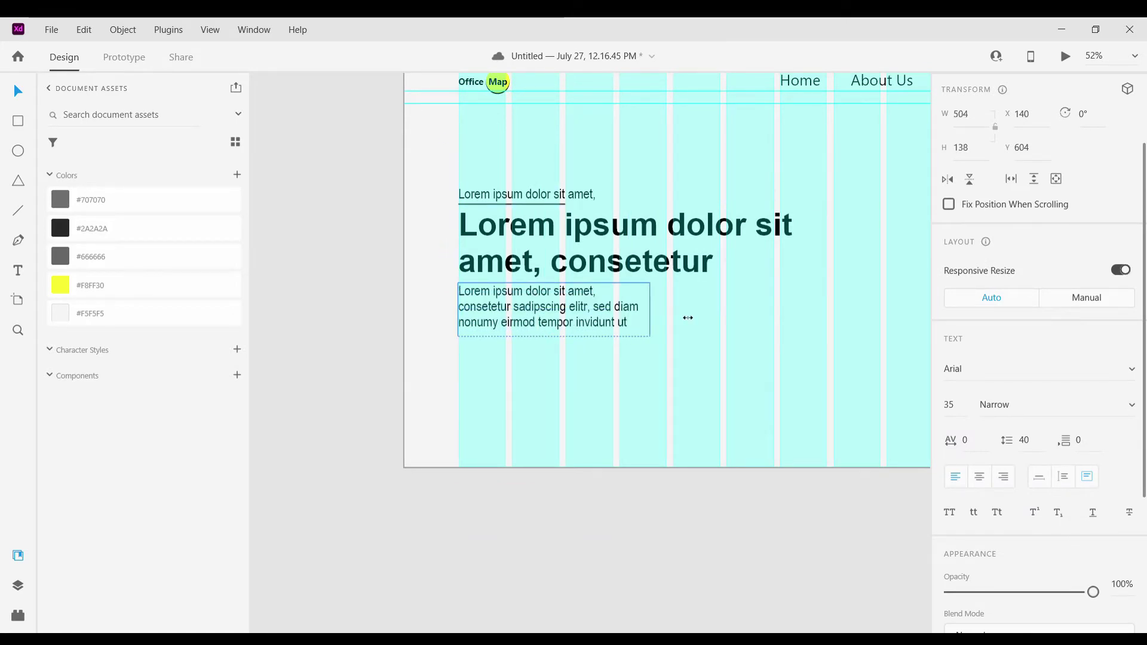
left_click_drag(687, 318, 756, 309)
left_click_drag(614, 338, 614, 337)
left_click_drag(622, 300, 622, 303)
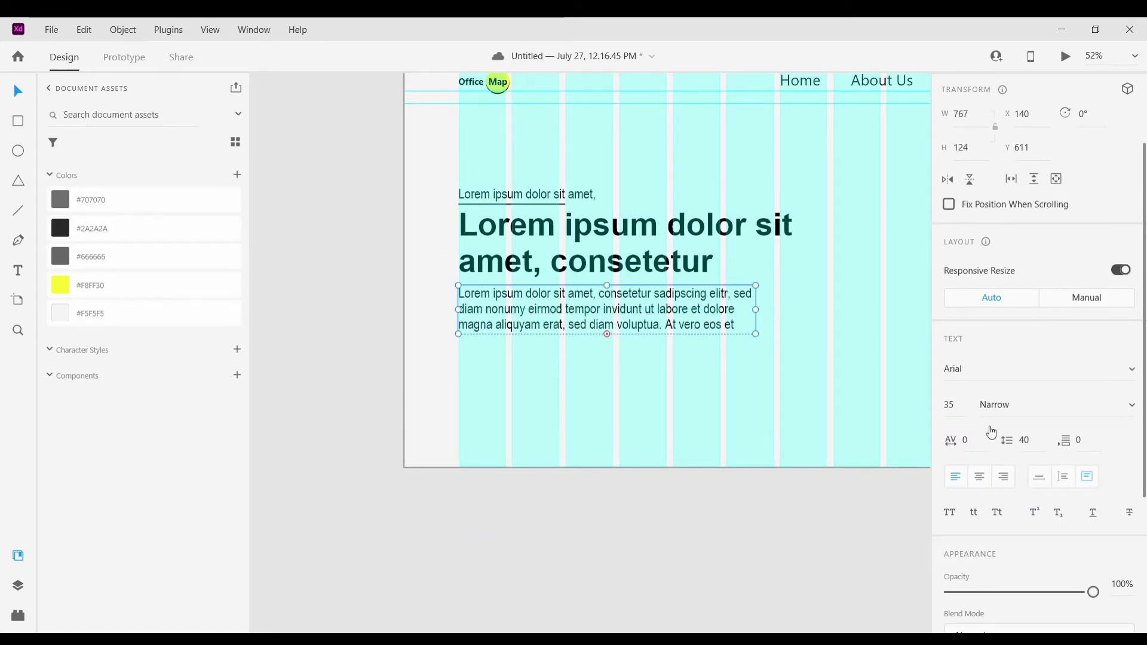
Set the paragraph's font size to 28
type("28")
key("Return")
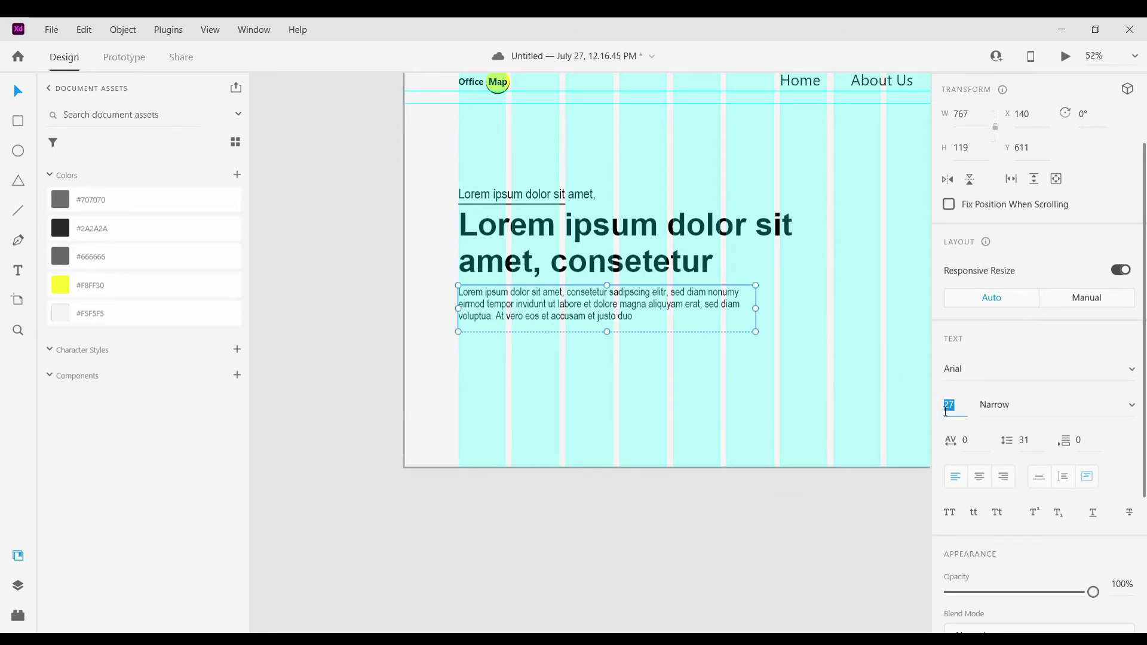
left_click(709, 404)
Move the paragraph slightly down to leave a gap below the heading
scroll(717, 391, "down", 4)
scroll(653, 344, "up", 4)
left_click_drag(578, 263, 576, 265)
left_click_drag(550, 340, 553, 353)
left_click(567, 393)
Move the heading slightly down to Y 425 to separate it from the small text line and bar
scroll(569, 395, "down", 4)
scroll(725, 435, "up", 2)
scroll(502, 346, "up", 5)
left_click(602, 205)
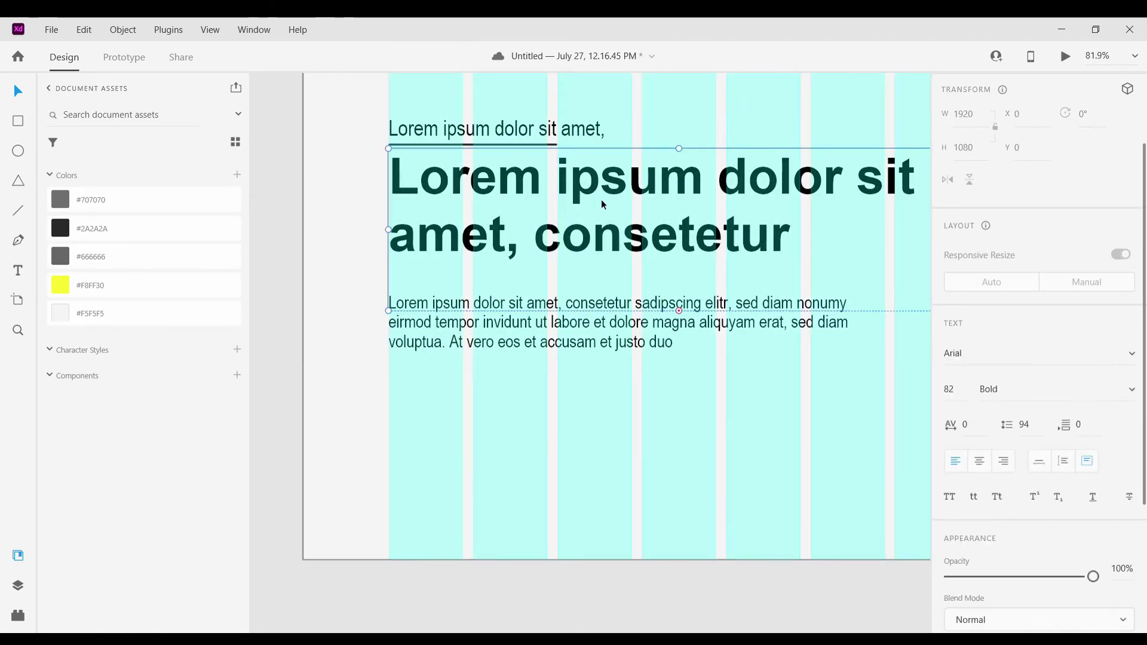
left_click_drag(602, 205, 602, 215)
left_click(552, 383)
scroll(552, 382, "down", 4)
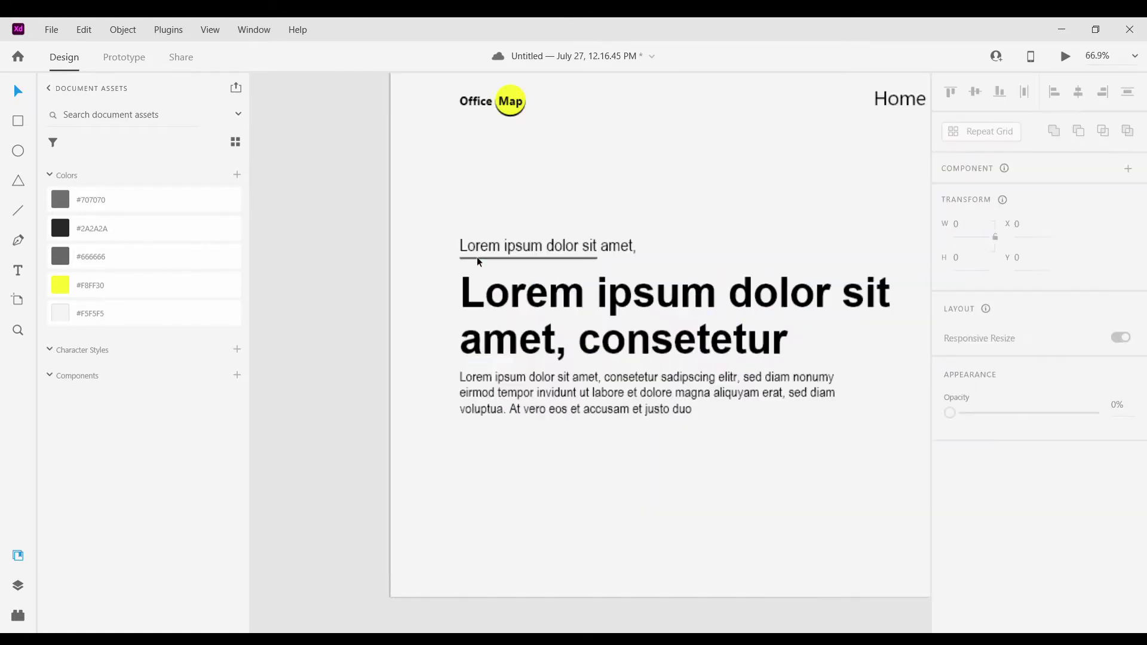
Move the thin bar from below the small text to just below the heading and shift the paragraph down beneath it
scroll(473, 259, "down", 3)
left_click_drag(495, 261, 501, 332)
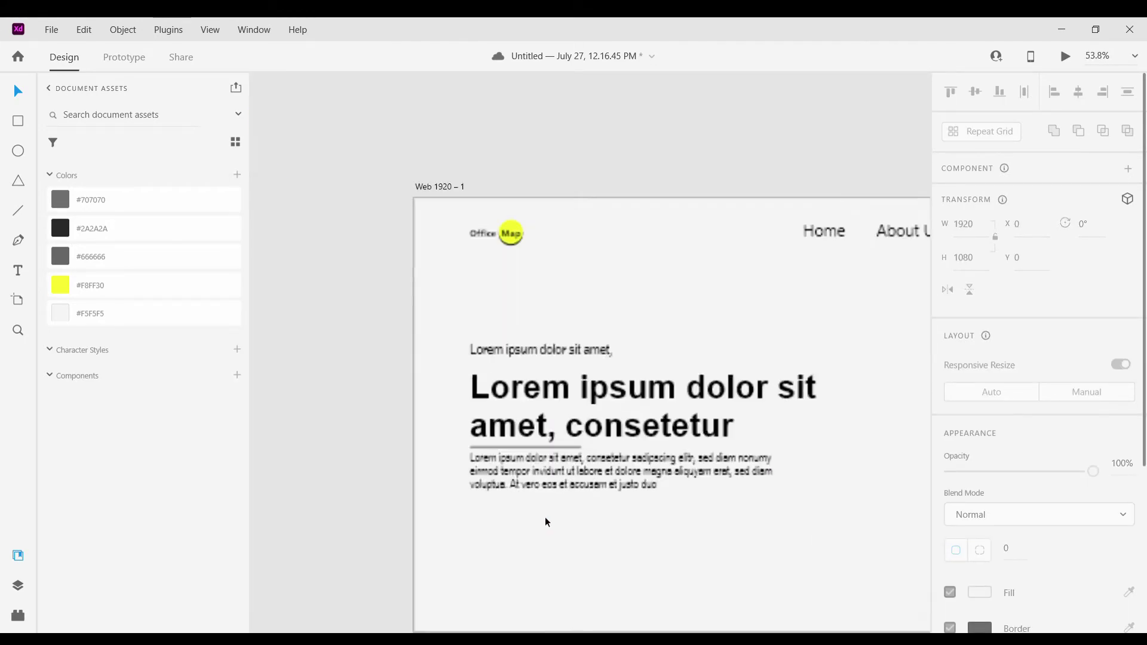
left_click(543, 422)
left_click(525, 389)
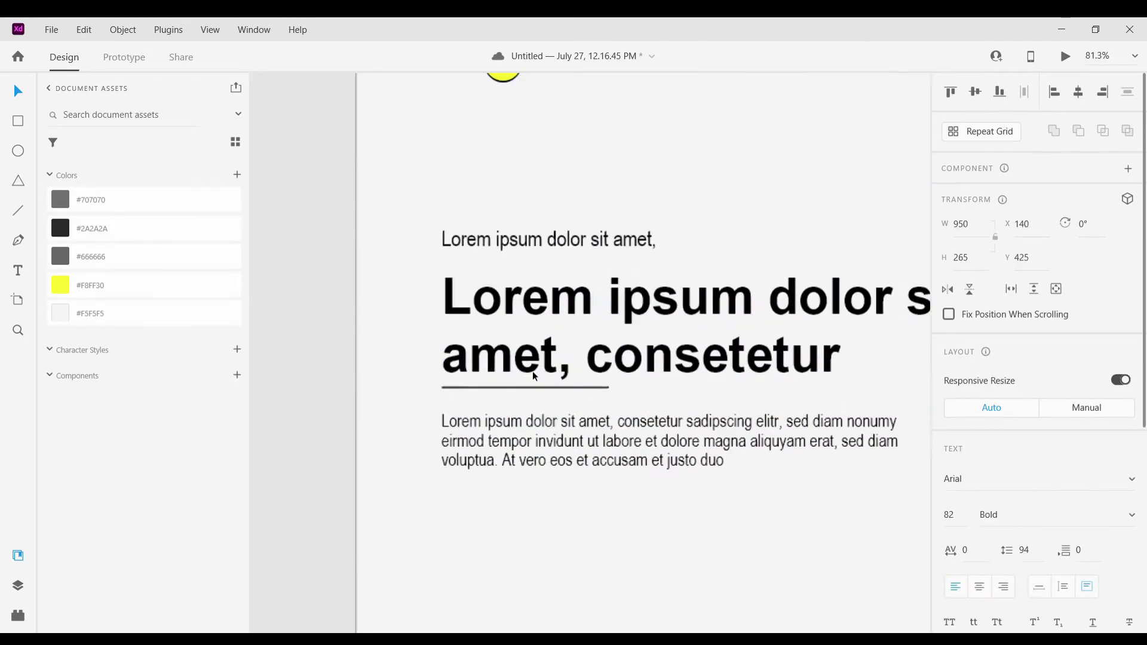
scroll(535, 376, "up", 2)
Make the bar between the heading and the paragraph thicker
key("ctrl+shift+apostrophe")
left_click(513, 392)
scroll(514, 392, "up", 5)
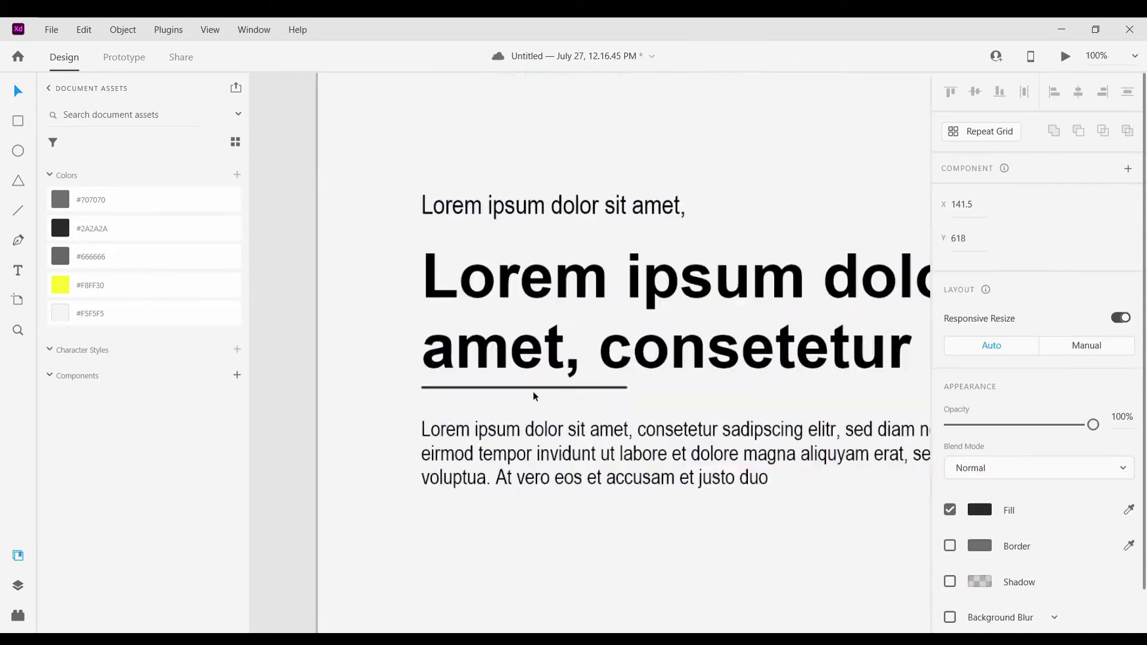
scroll(513, 538, "down", 8)
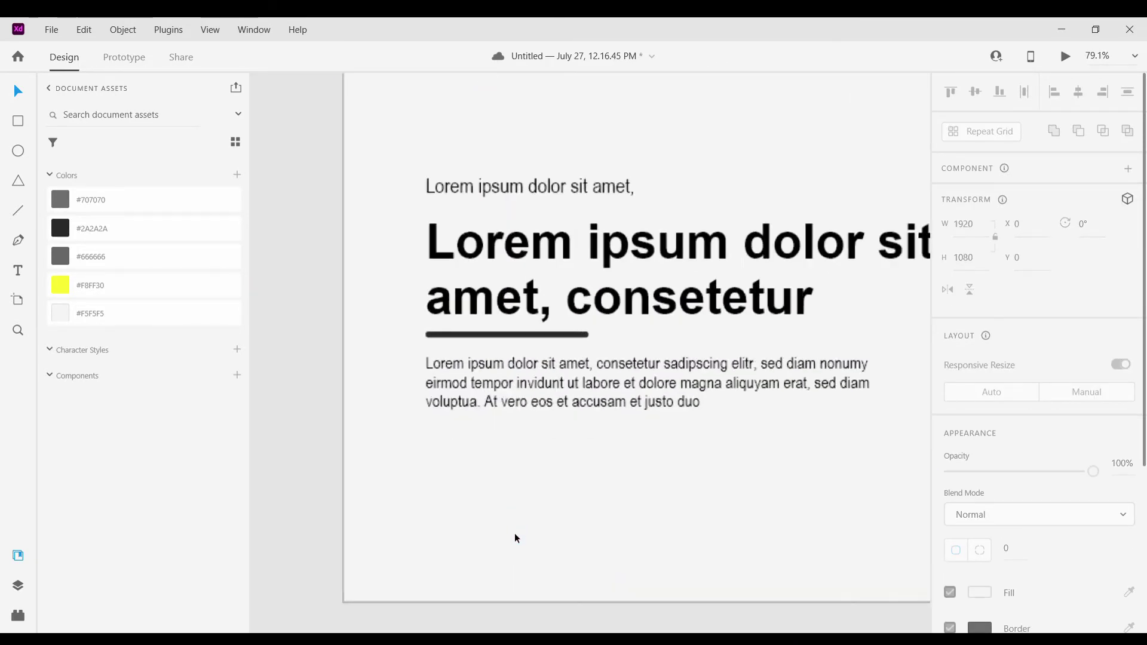
scroll(517, 538, "down", 3)
Draw a button rectangle about 276 by 82 px below the paragraph at X 140, Y 797
key("ctrl+shift+apostrophe")
scroll(515, 535, "down", 1)
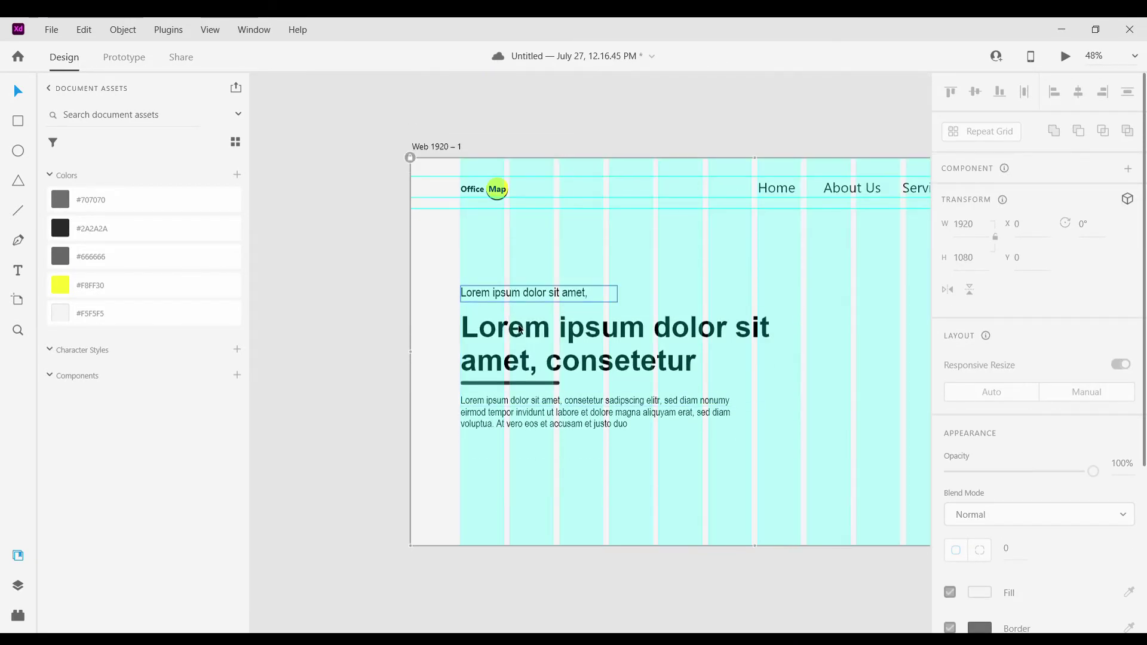
scroll(556, 500, "right", 1)
scroll(556, 500, "down", 1)
left_click(19, 121)
scroll(456, 430, "up", 3)
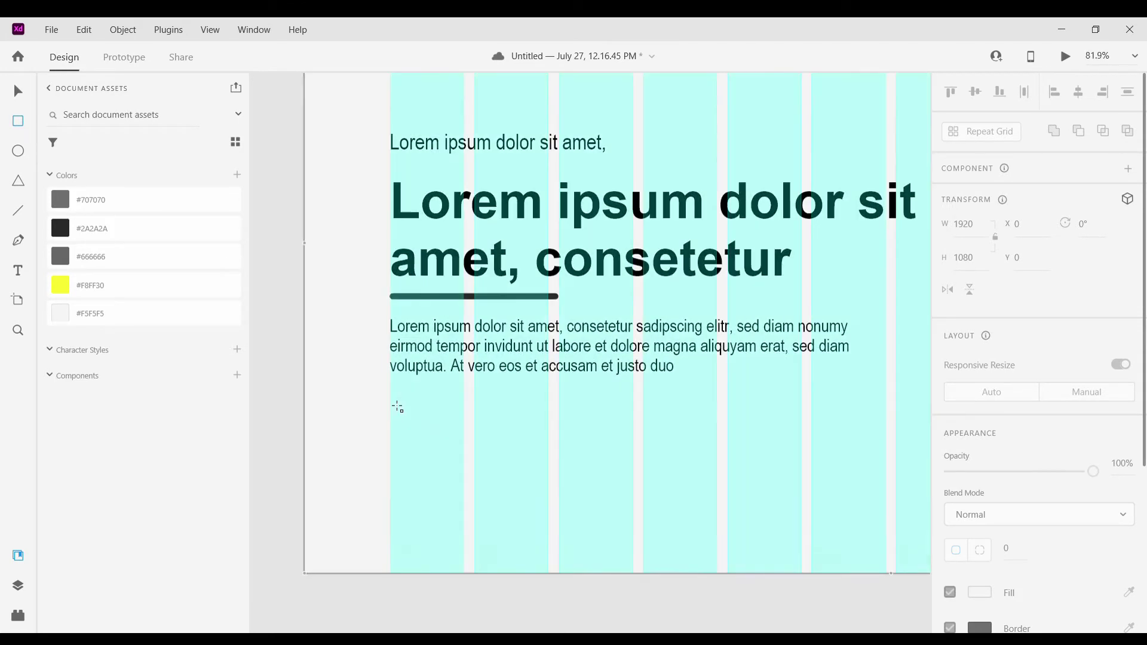
left_click_drag(389, 400, 538, 445)
key("Escape")
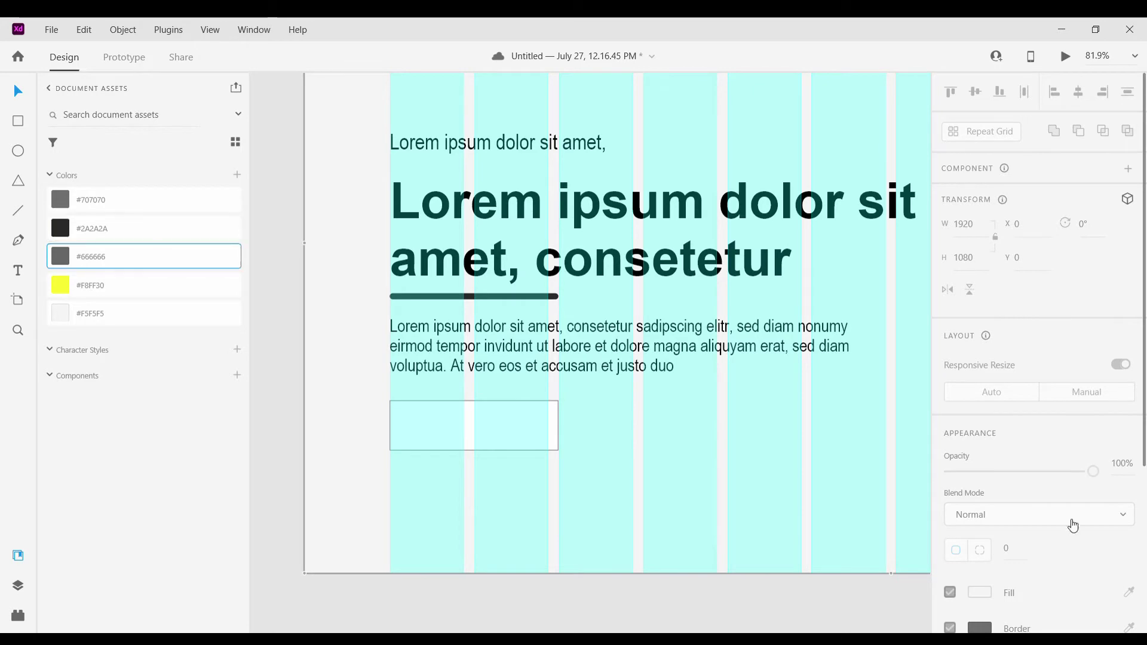
Fill the button rectangle with #2A2A2A and remove its border
left_click(533, 436)
left_click(92, 228)
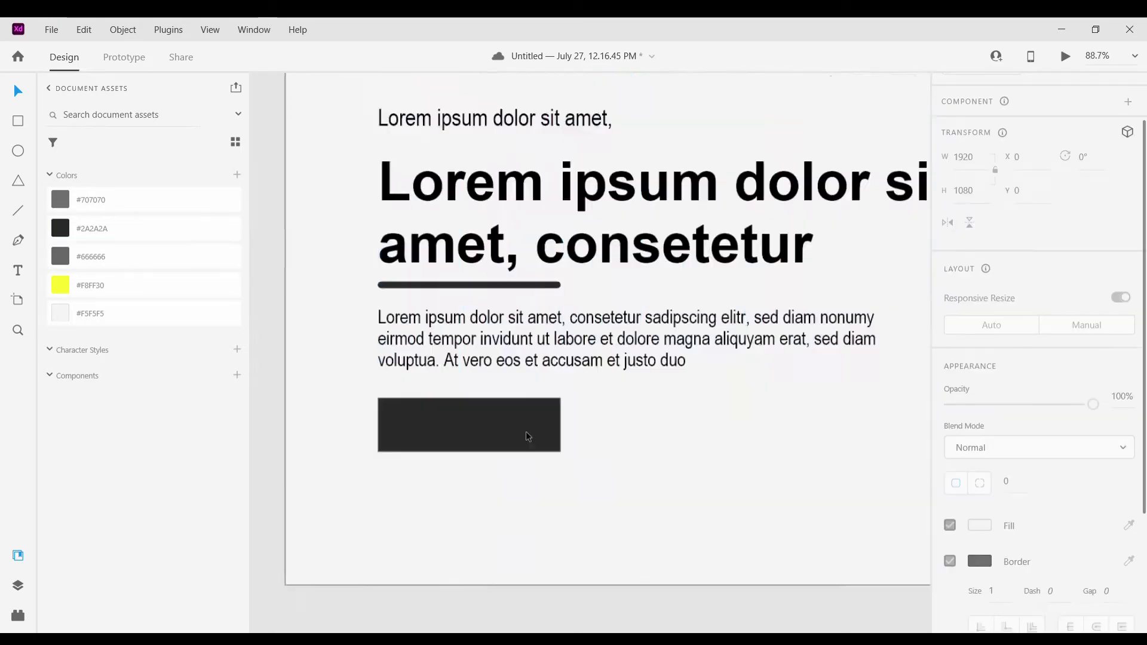
scroll(526, 432, "up", 3)
left_click(949, 542)
scroll(579, 435, "down", 1)
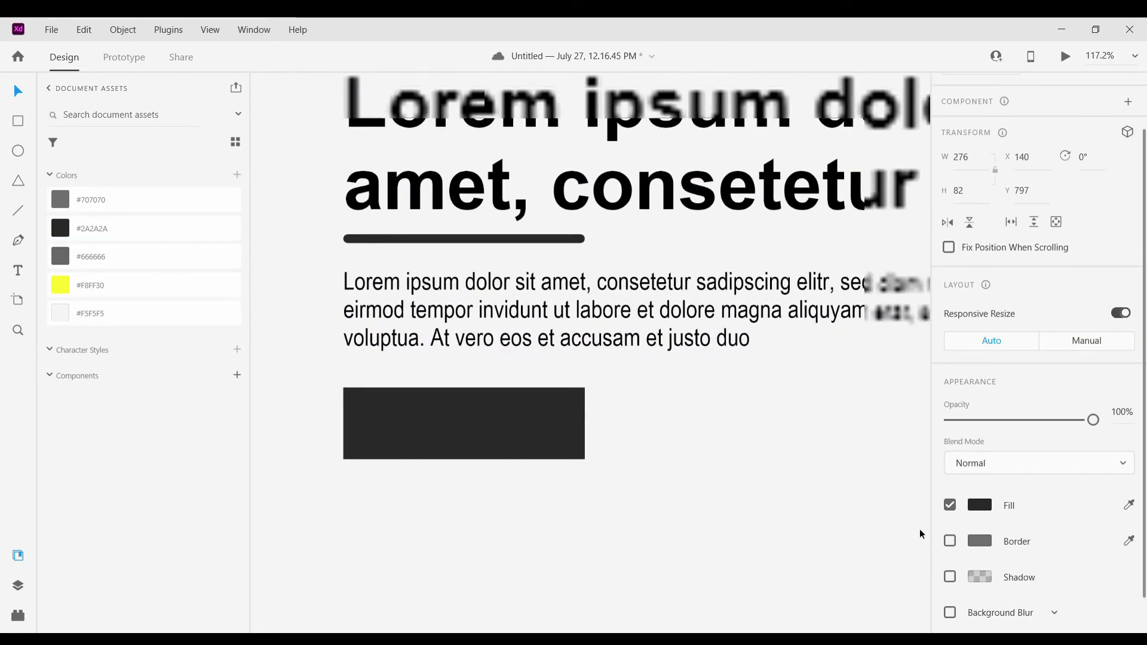
Try a yellow #F8FF30 border of size 3 on the button rectangle
left_click(949, 541)
left_click(1128, 541)
left_click(53, 283)
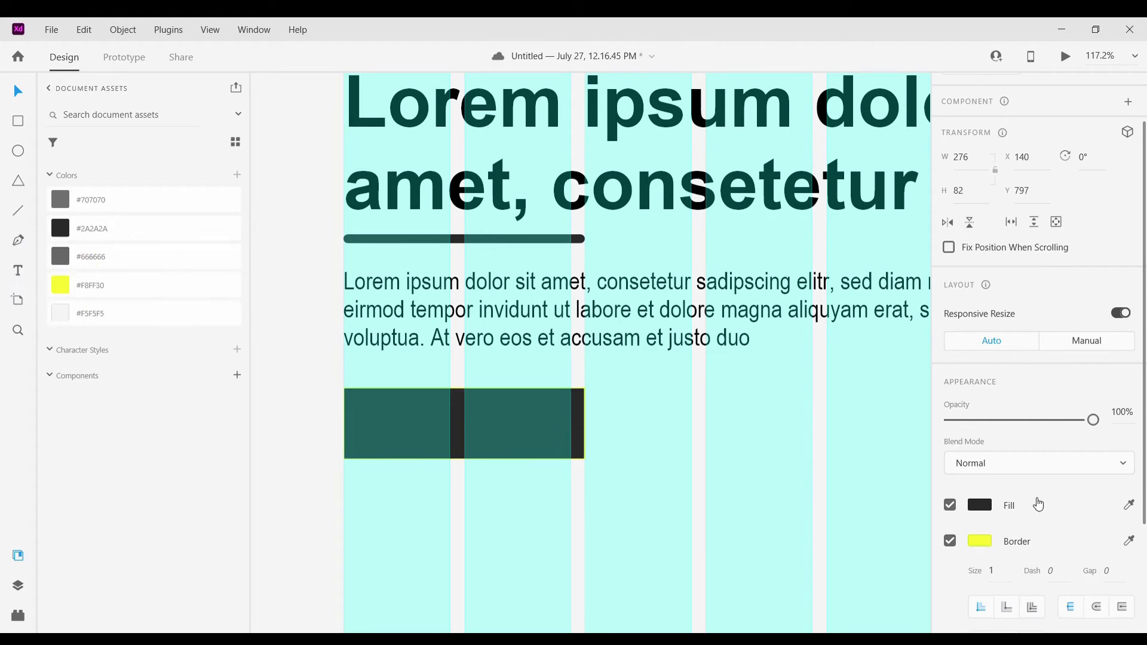
left_click_drag(1002, 572, 958, 578)
key("Up")
key("Up")
key("ctrl+shift+apostrophe")
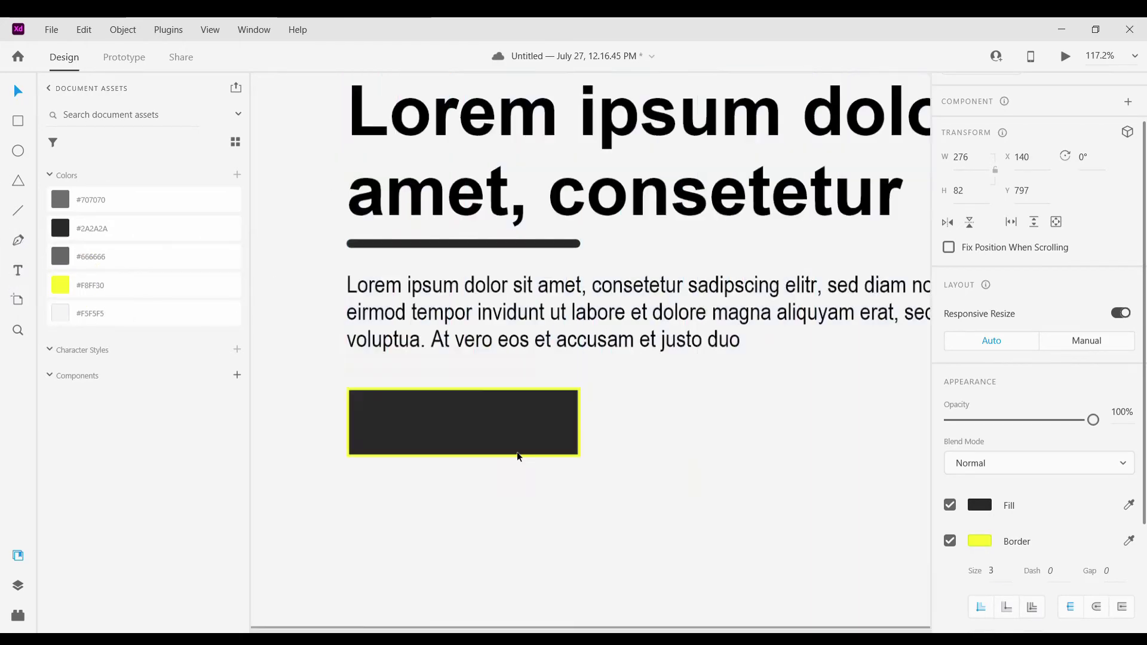
Turn off the button rectangle's yellow border
scroll(517, 452, "down", 3)
left_click(522, 451)
key("ctrl+shift+apostrophe")
scroll(514, 446, "up", 4)
left_click(514, 445)
scroll(904, 543, "down", 1)
left_click(950, 541)
scroll(261, 301, "down", 2)
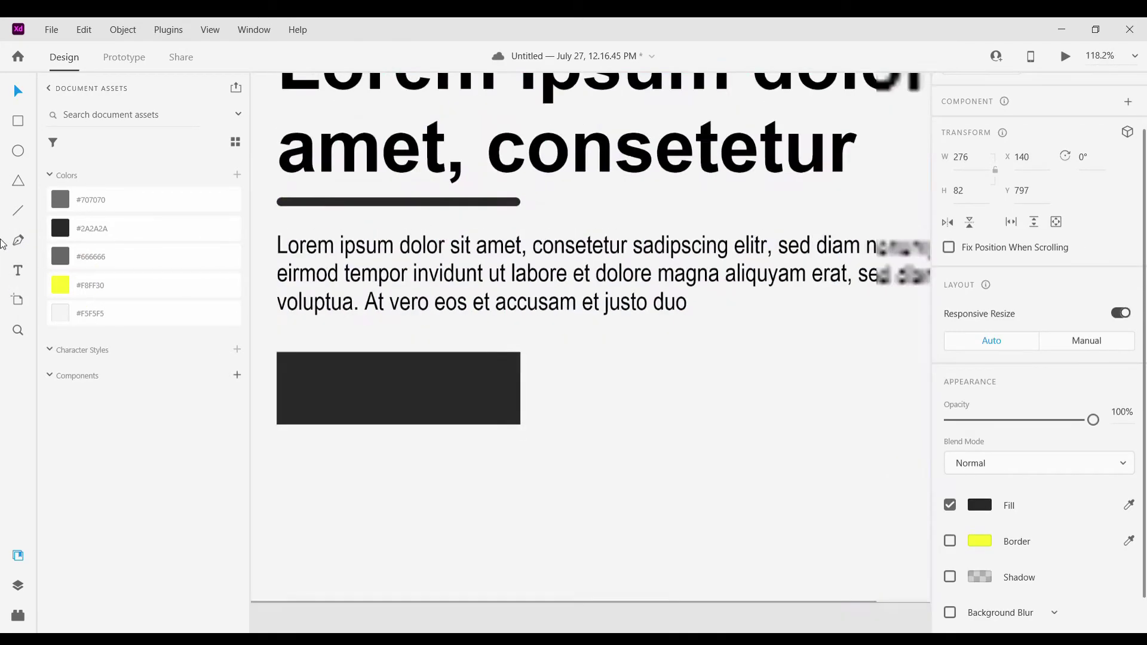
Add the text label "Work With US" on the button and widen its box so it fits on one line
left_click(17, 270)
scroll(353, 376, "up", 3)
left_click_drag(347, 382, 477, 435)
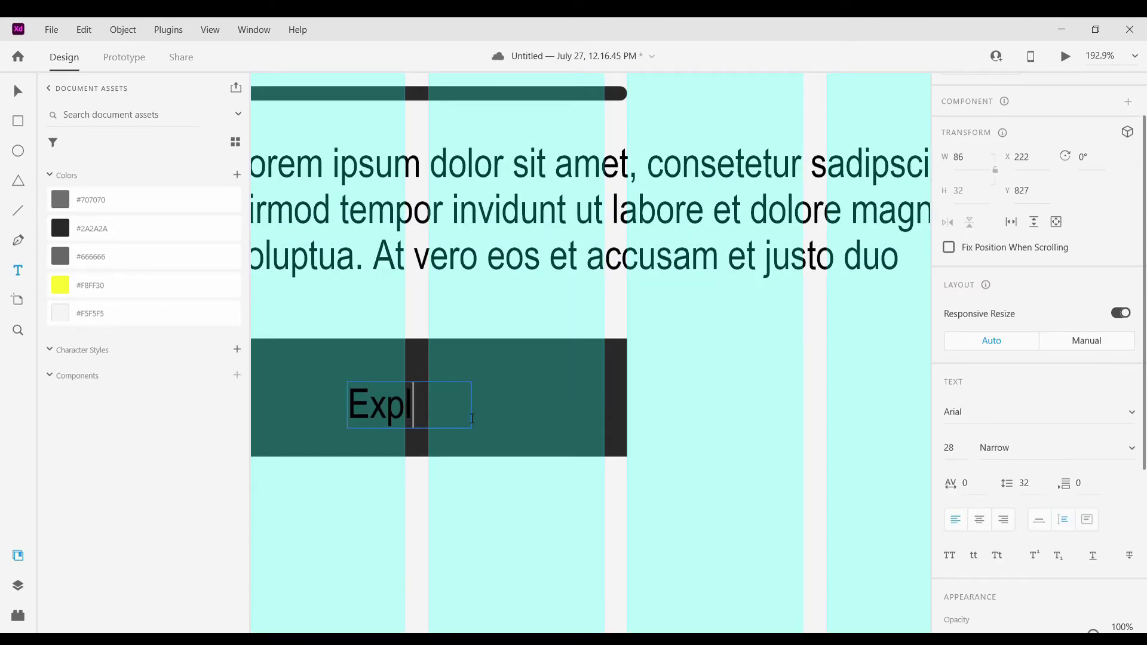
type("Work With")
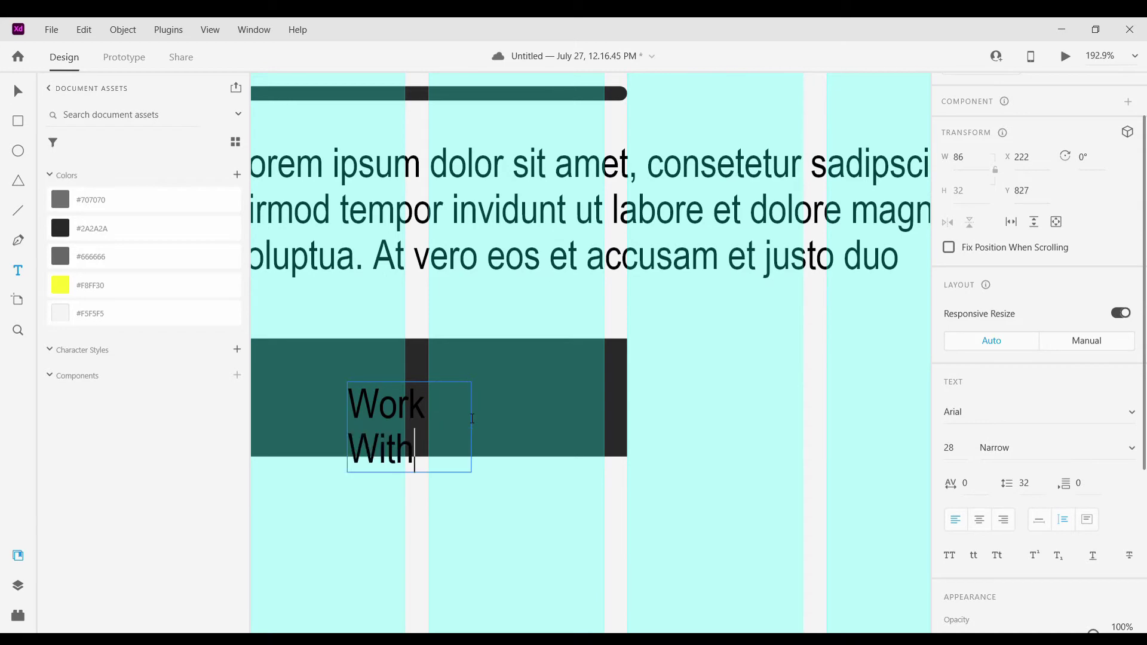
type(" US")
key("Escape")
double_click(471, 428)
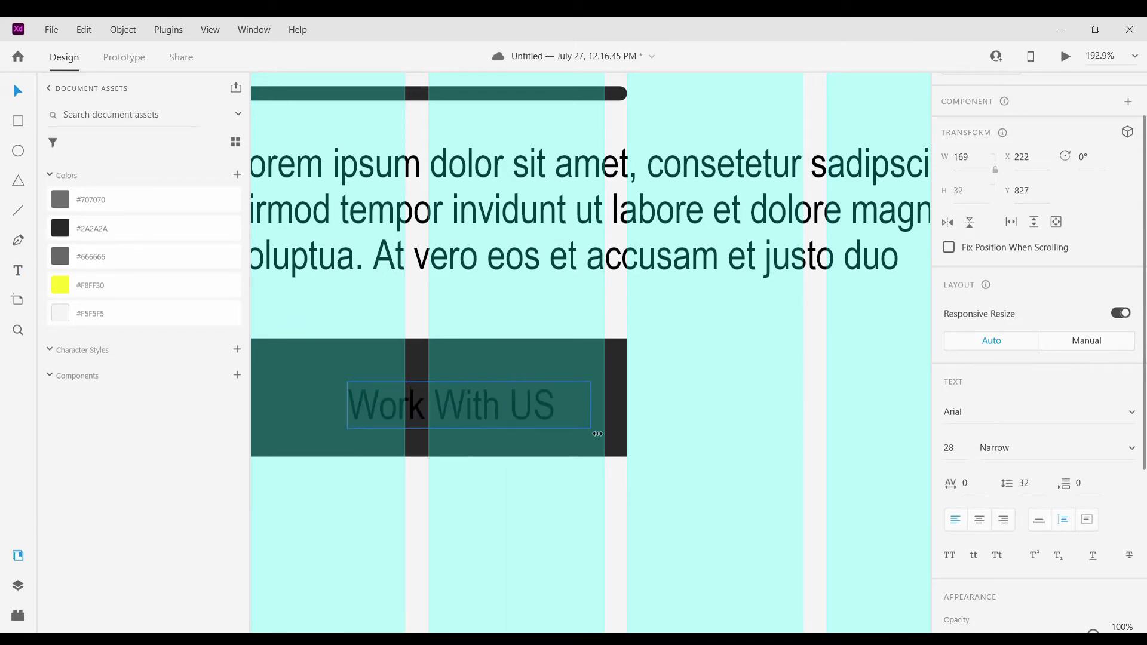
Color the "Work With US" label #F5F5F5 and move it toward the middle of the button
left_click_drag(453, 403, 444, 398)
left_click(99, 318)
scroll(448, 388, "down", 3)
scroll(450, 401, "up", 2)
scroll(501, 471, "down", 3)
left_click(505, 475)
Position the label at X 205, Y 824 on the button and fit its box to the text, about 144 px wide
scroll(511, 447, "up", 2)
left_click_drag(449, 444, 514, 446)
scroll(458, 445, "up", 3)
scroll(459, 444, "down", 5)
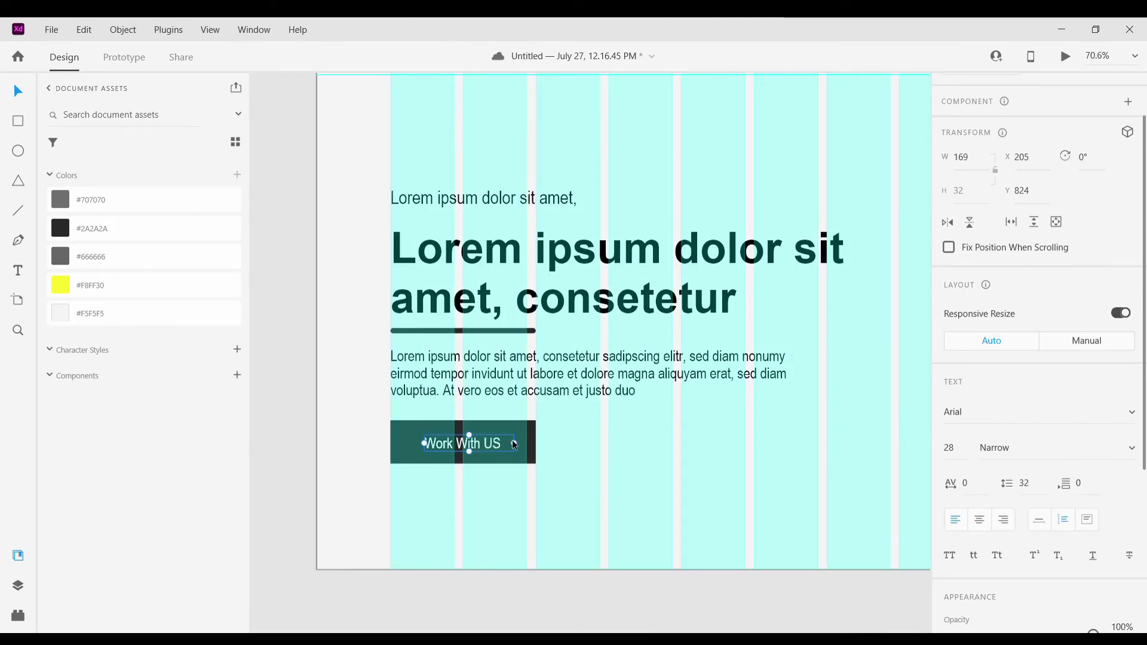
double_click(505, 447)
left_click(466, 468)
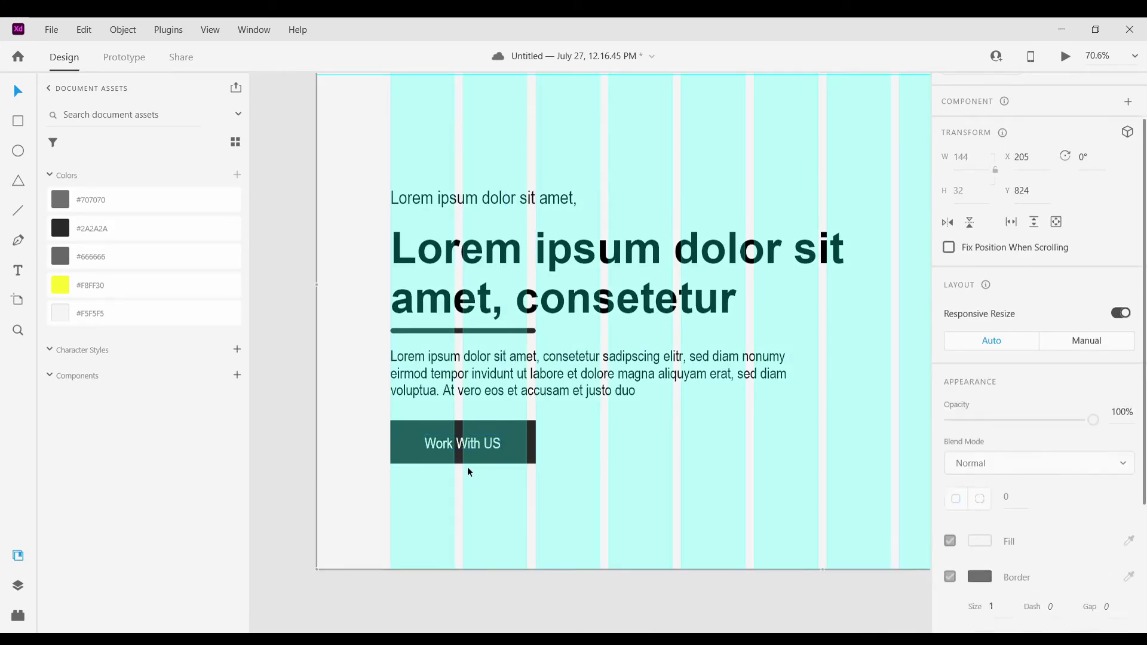
Duplicate the button label beside the button at about X 471, Y 822 and color the copy #2A2A2A
scroll(458, 442, "up", 3)
scroll(436, 393, "down", 3)
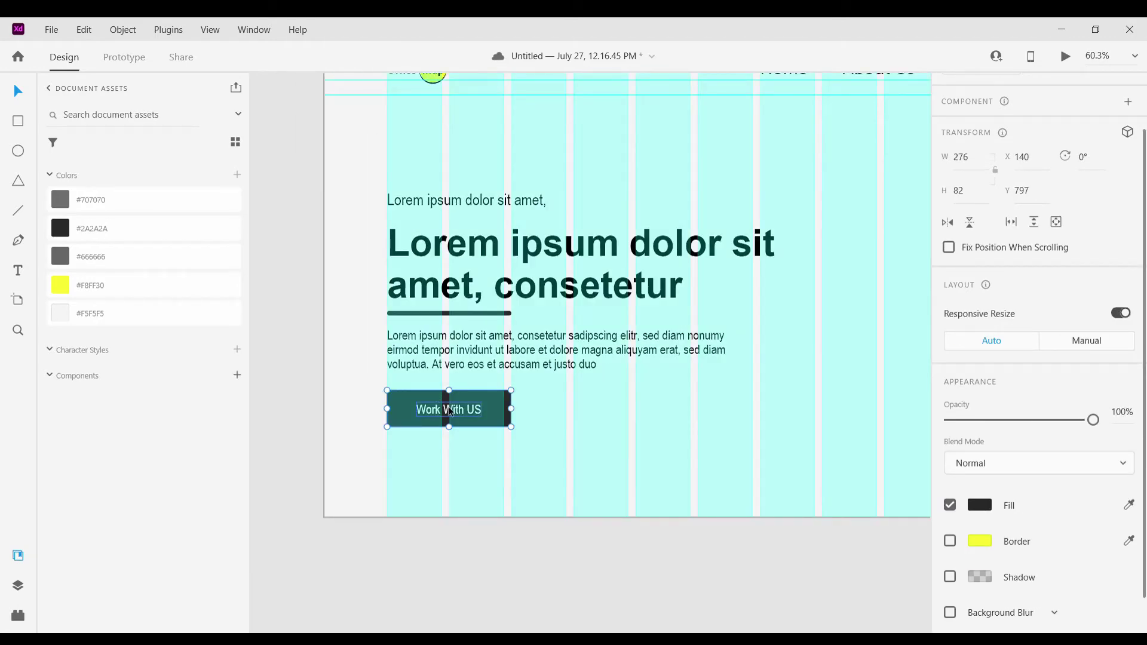
left_click(449, 408)
left_click_drag(568, 412, 568, 408)
scroll(571, 414, "up", 4)
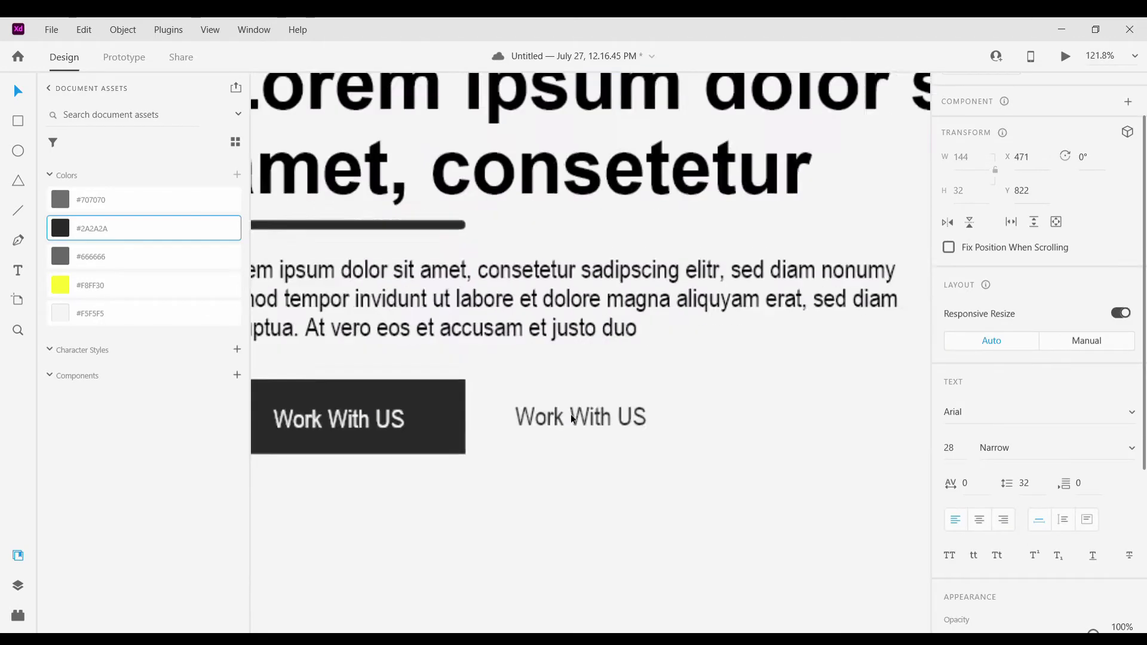
Change the copied label beside the button to "Explore" and move it slightly farther from the button
double_click(572, 416)
type("Explore")
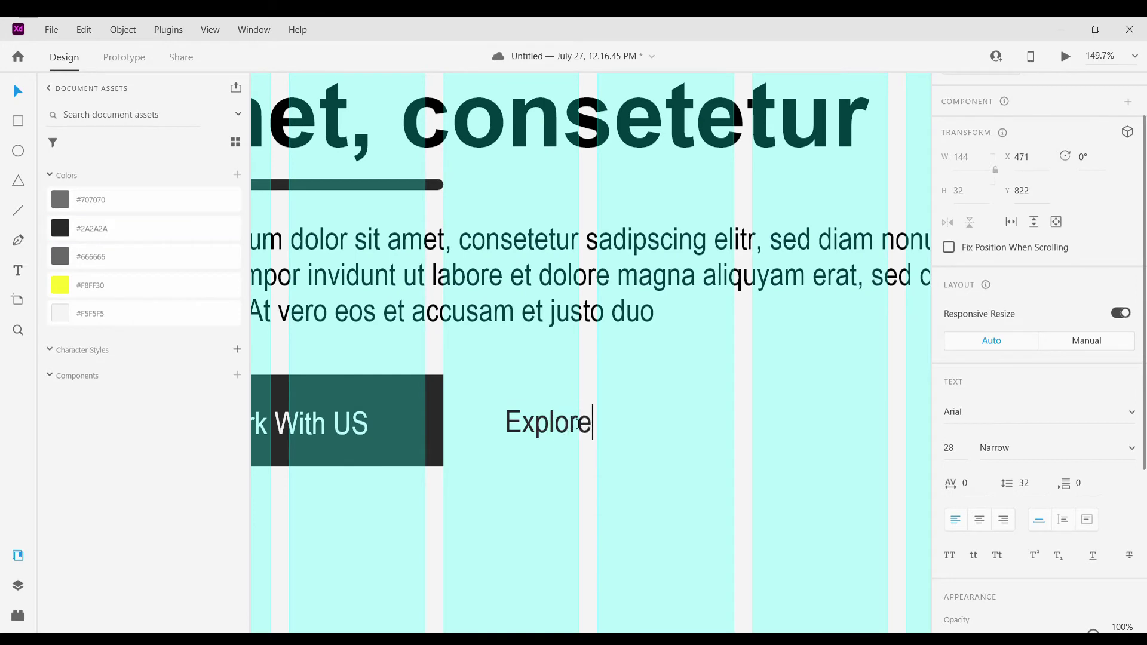
key("Escape")
scroll(658, 494, "down", 4)
scroll(625, 477, "up", 1)
left_click_drag(625, 477, 638, 470)
left_click(730, 503)
scroll(730, 503, "down", 2)
scroll(507, 514, "right", 1)
scroll(511, 514, "up", 1)
scroll(649, 489, "down", 1)
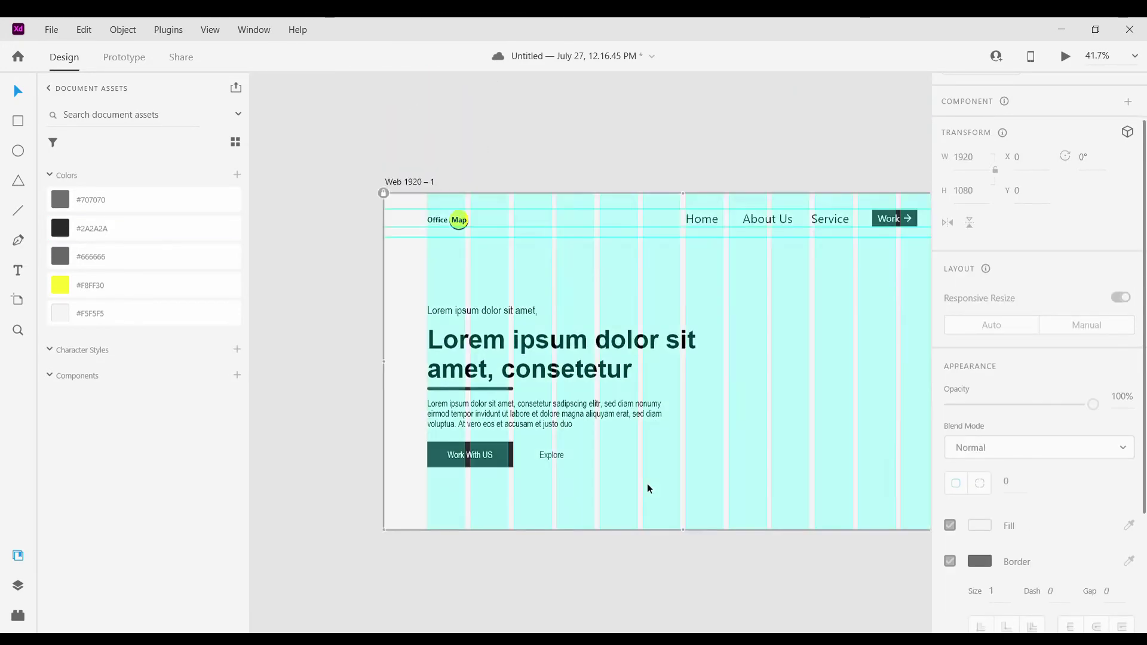
Move the illustration of the woman with a laptop onto the artboard, beside the hero text
scroll(650, 489, "down", 2)
scroll(648, 489, "right", 1)
scroll(470, 369, "down", 1)
left_click_drag(301, 206, 666, 406)
left_click_drag(623, 380, 615, 401)
left_click(669, 409)
scroll(679, 406, "up", 1)
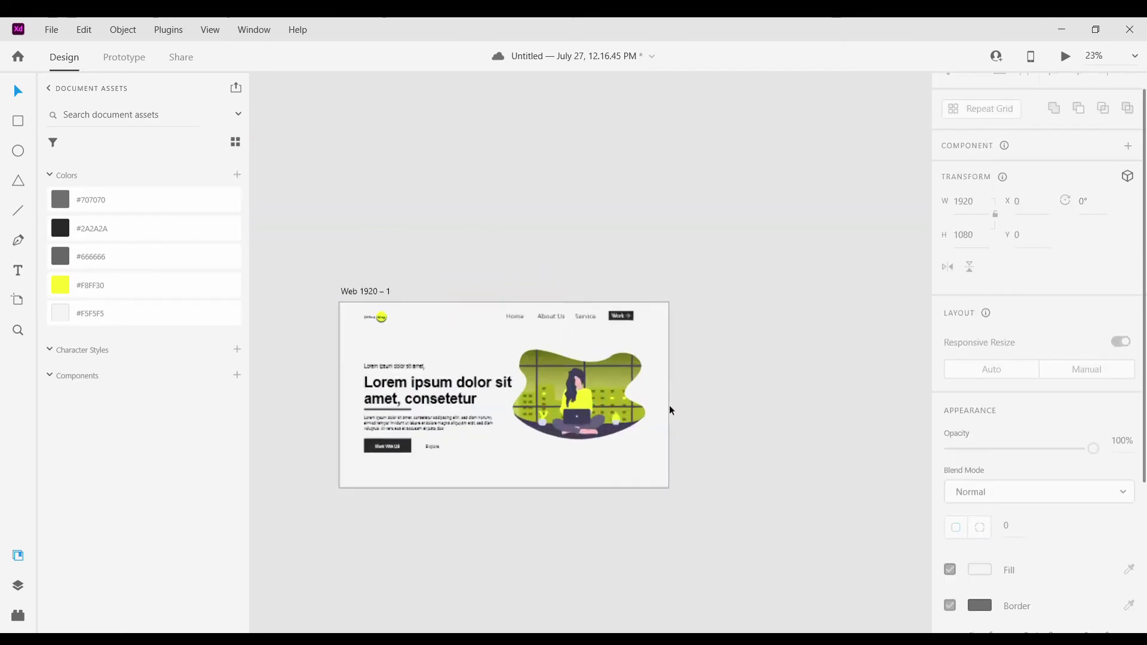
Enlarge the hero illustration and shift it so it fills the space beside the heading
scroll(669, 411, "up", 1)
scroll(669, 409, "left", 1)
scroll(635, 404, "up", 2)
left_click(726, 445)
left_click_drag(748, 479, 786, 516)
left_click_drag(714, 439, 692, 423)
left_click(871, 340)
scroll(711, 344, "down", 3)
scroll(687, 335, "left", 1)
scroll(622, 302, "up", 2)
scroll(623, 305, "up", 1)
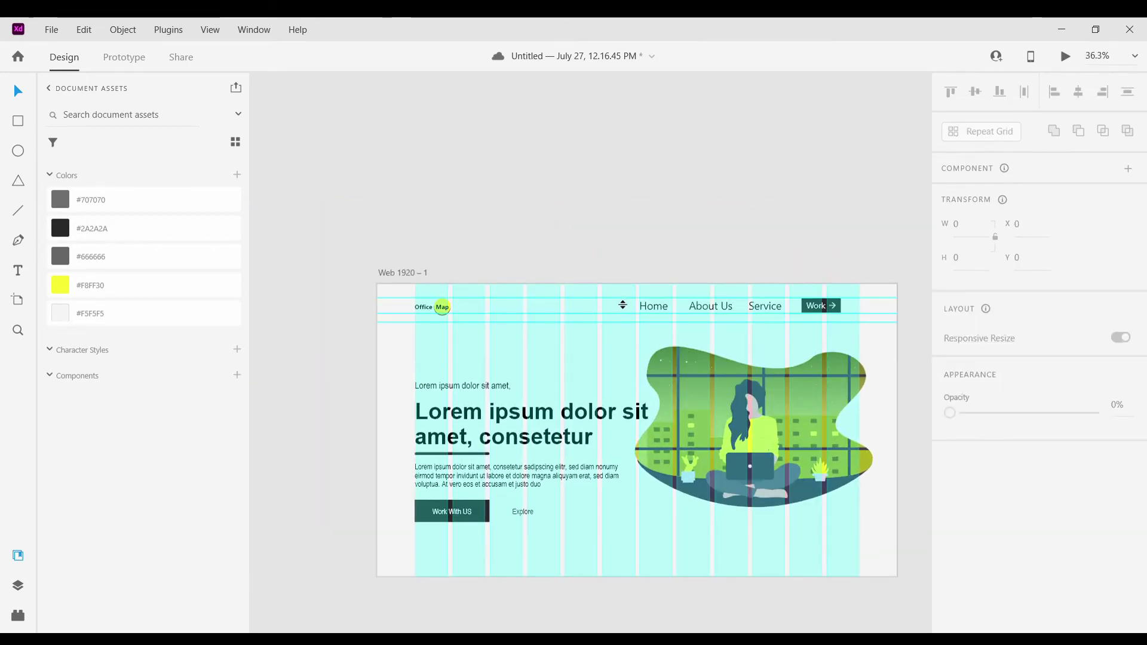
Turn off the layout grid on the Web 1920 – 1 artboard
scroll(622, 306, "up", 2)
scroll(583, 333, "down", 3)
left_click(427, 291)
scroll(1028, 538, "down", 2)
left_click(950, 462)
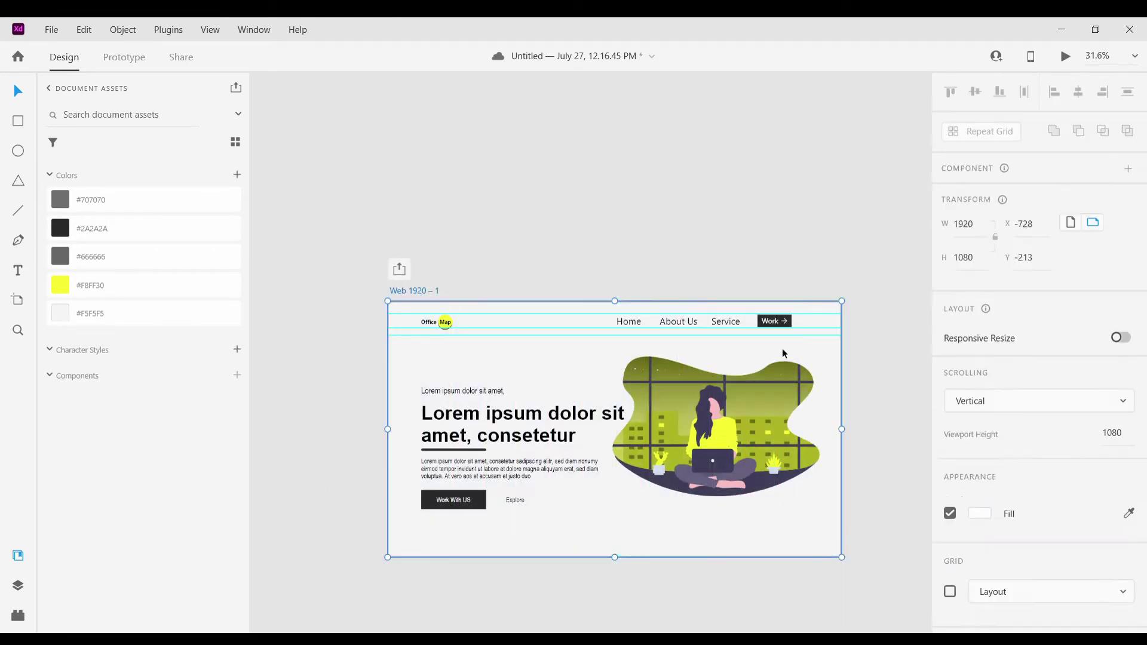
Move the hero illustration slightly lower on the artboard
left_click(783, 351)
scroll(607, 404, "down", 1)
scroll(649, 388, "up", 2)
left_click_drag(663, 388, 667, 408)
left_click(581, 154)
scroll(582, 173, "down", 2)
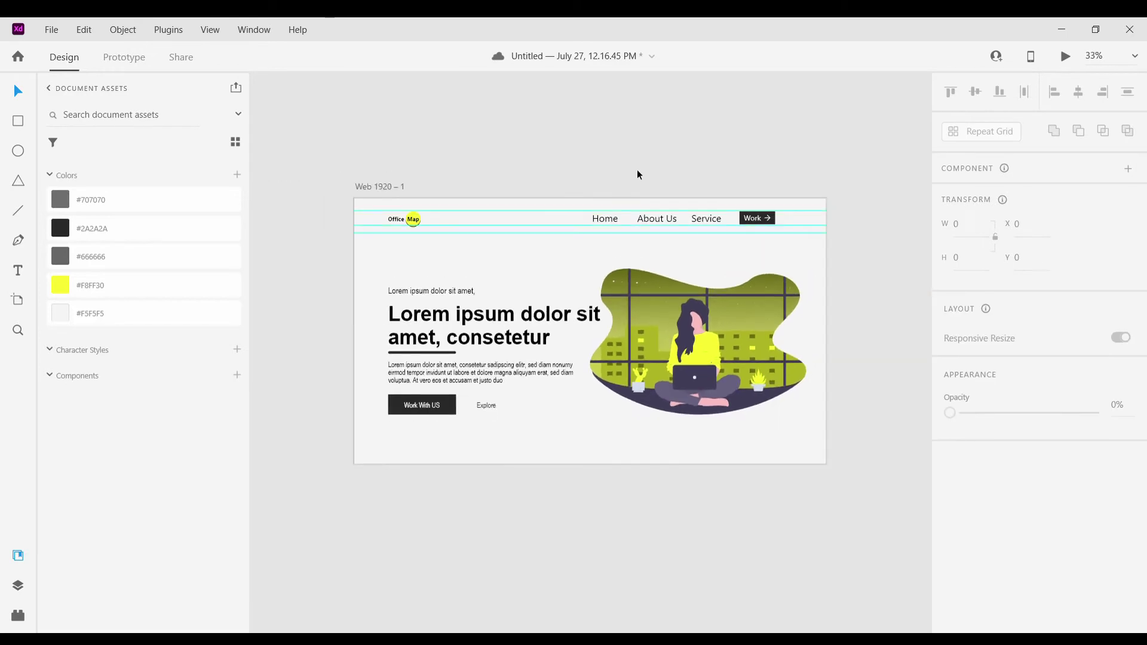
Set the font size of the Home, About Us and Service navigation links to 25
scroll(615, 247, "up", 4)
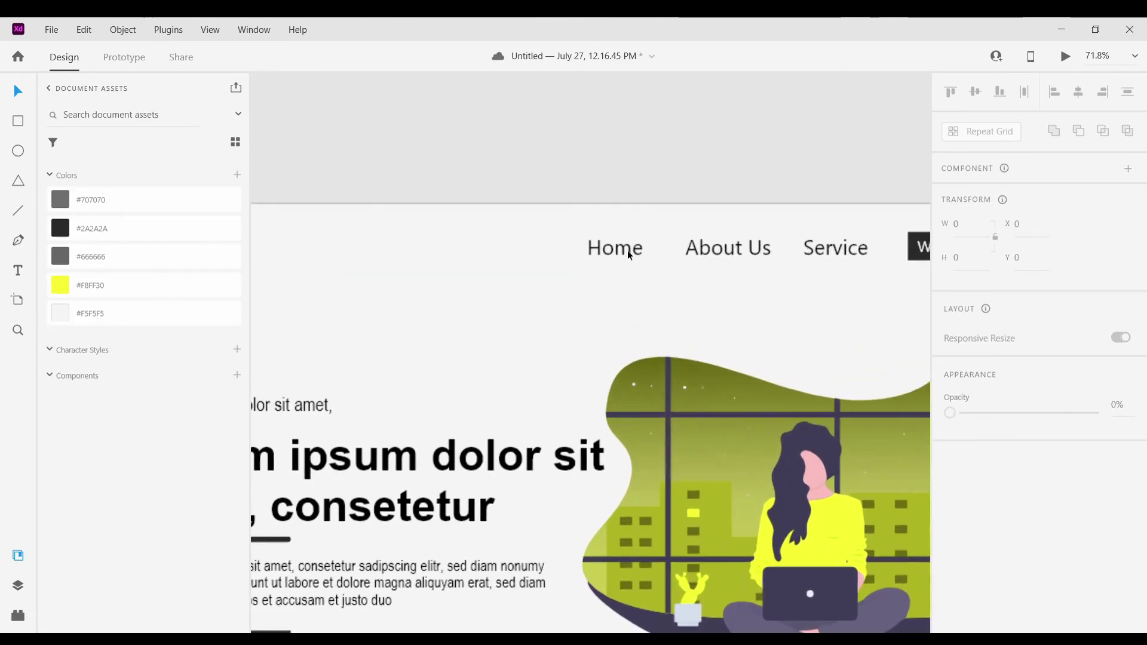
left_click(615, 247)
type("25")
left_click(733, 275)
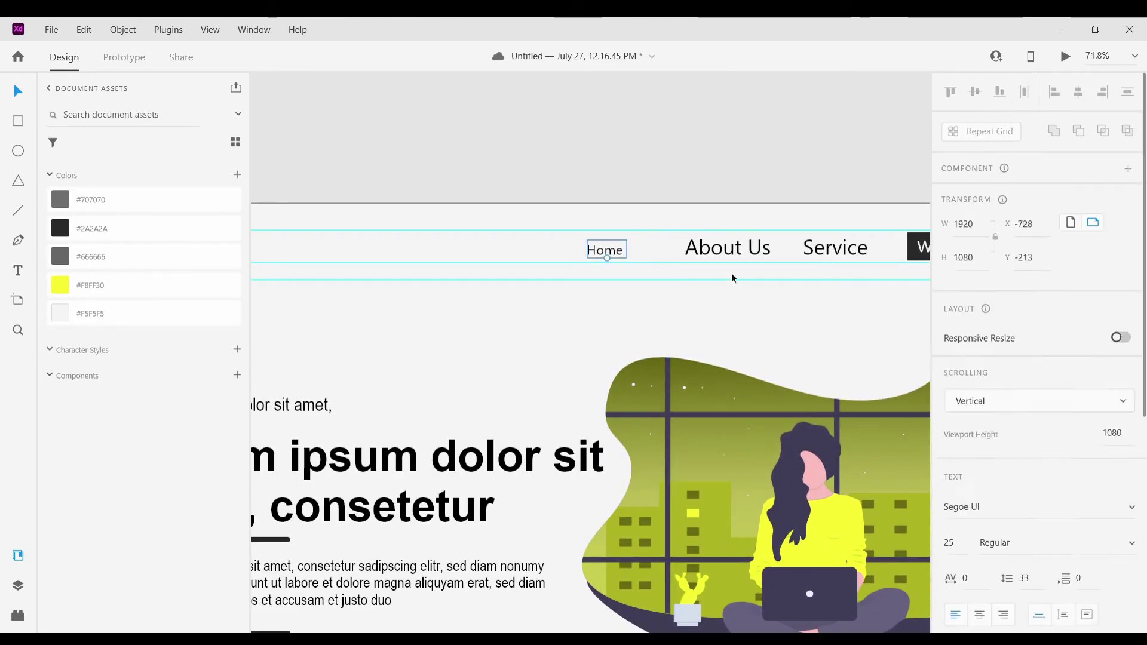
left_click(730, 251)
key("shift+Tab")
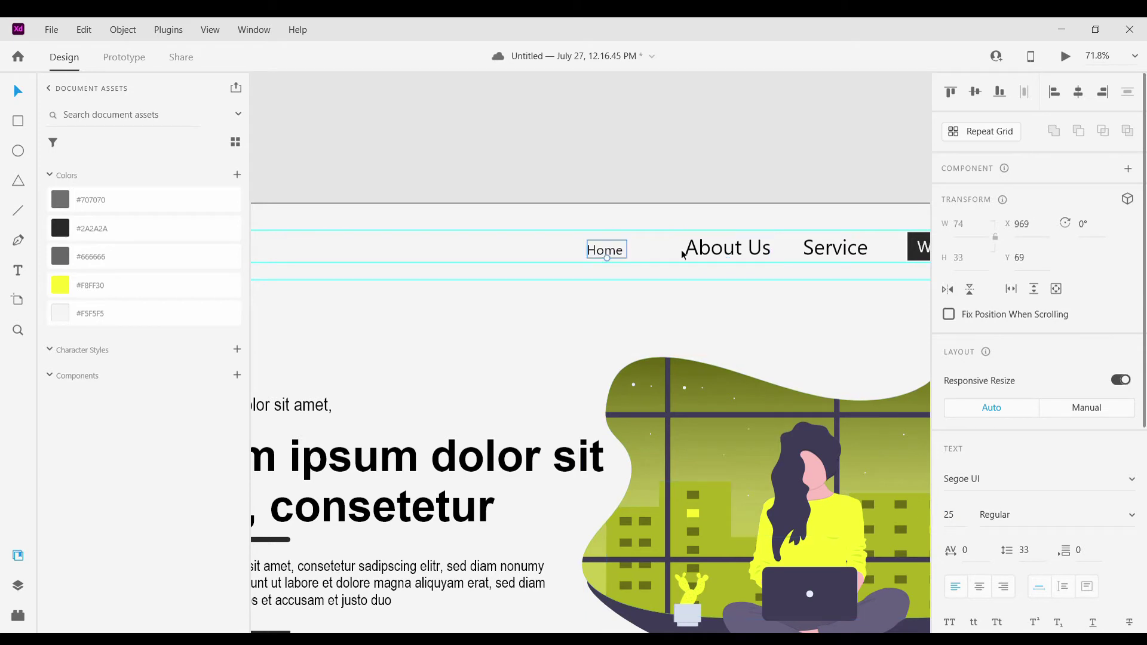
key("Tab")
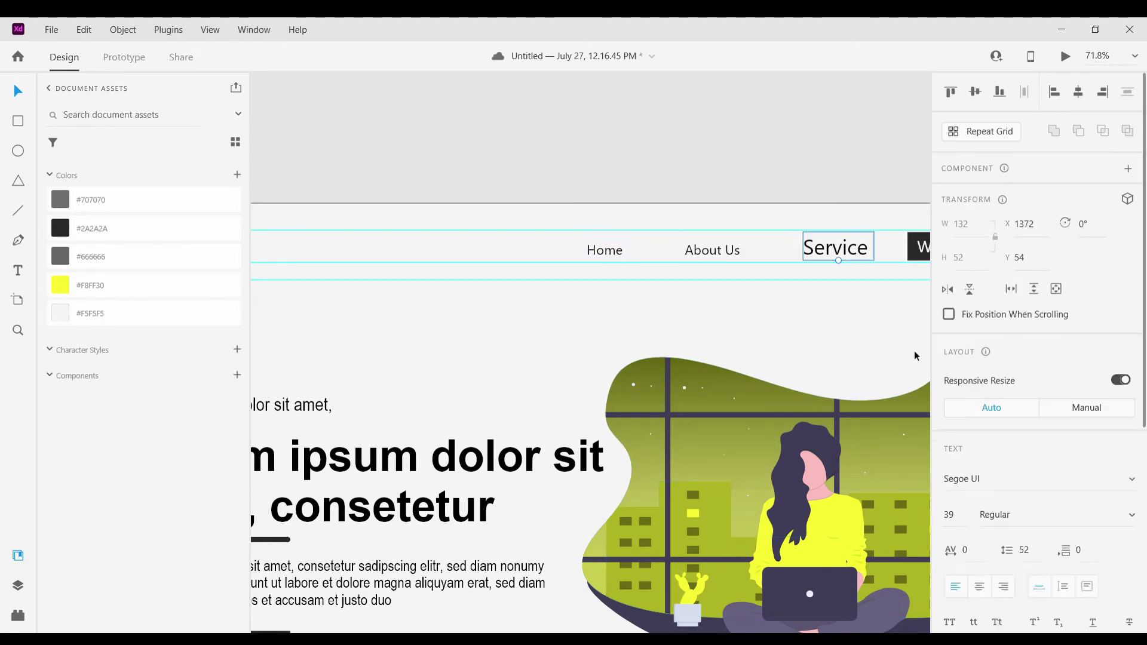
left_click(632, 159)
Reduce the font size of the Work label in the header button to 25
scroll(688, 194, "down", 4)
scroll(794, 209, "up", 6)
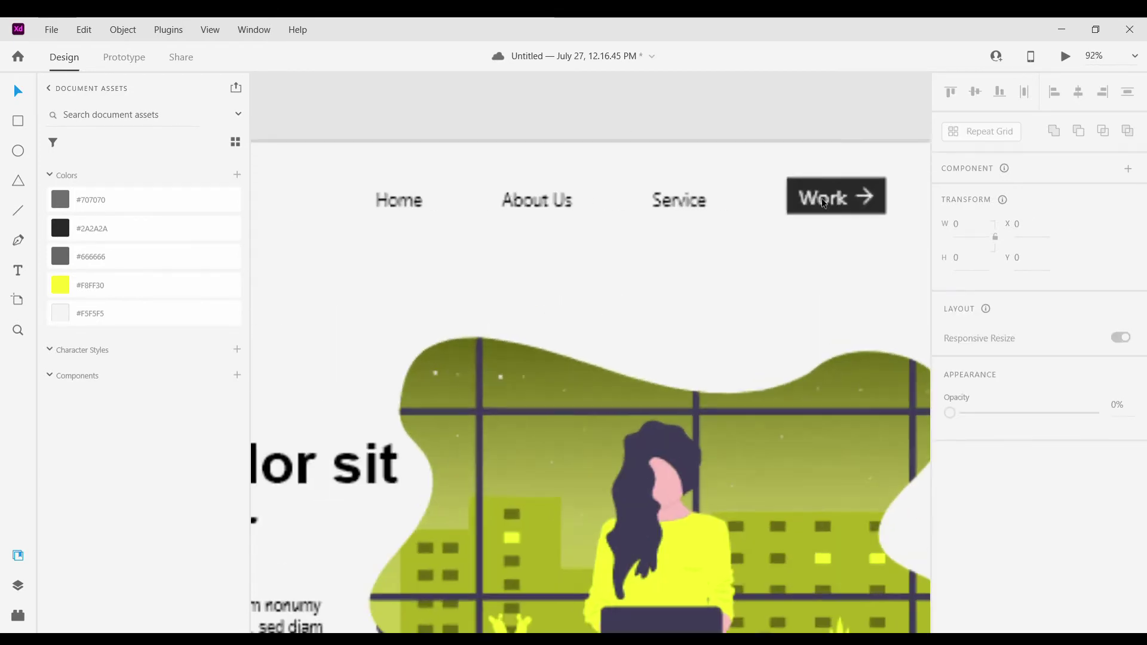
double_click(839, 203)
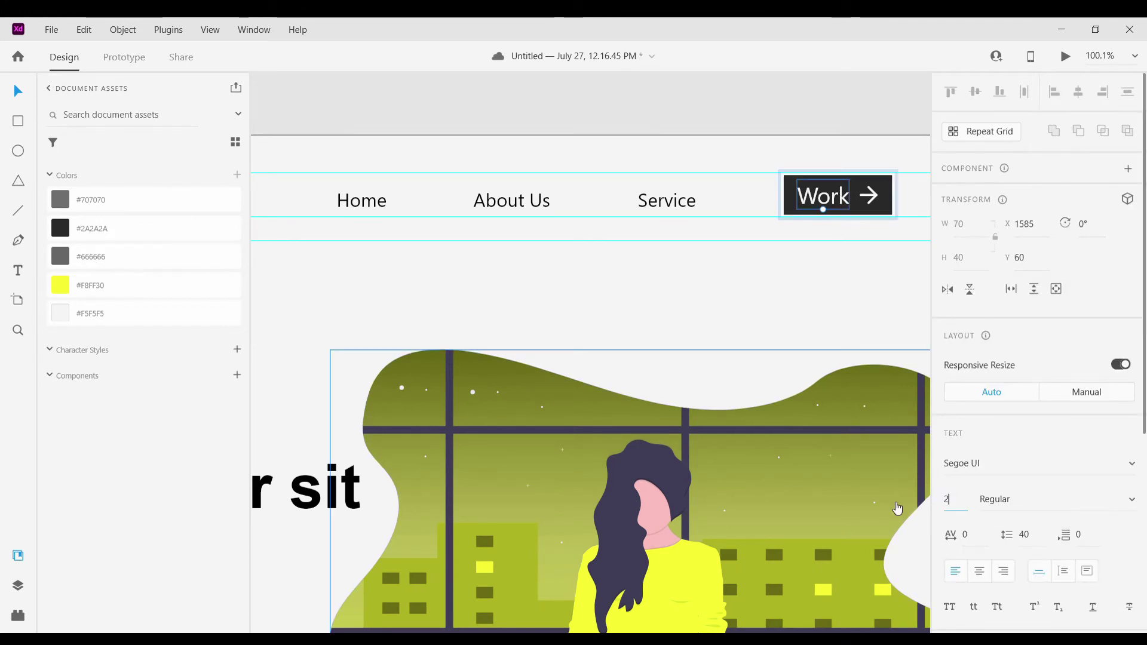
type("6")
key("Return")
scroll(848, 197, "up", 5)
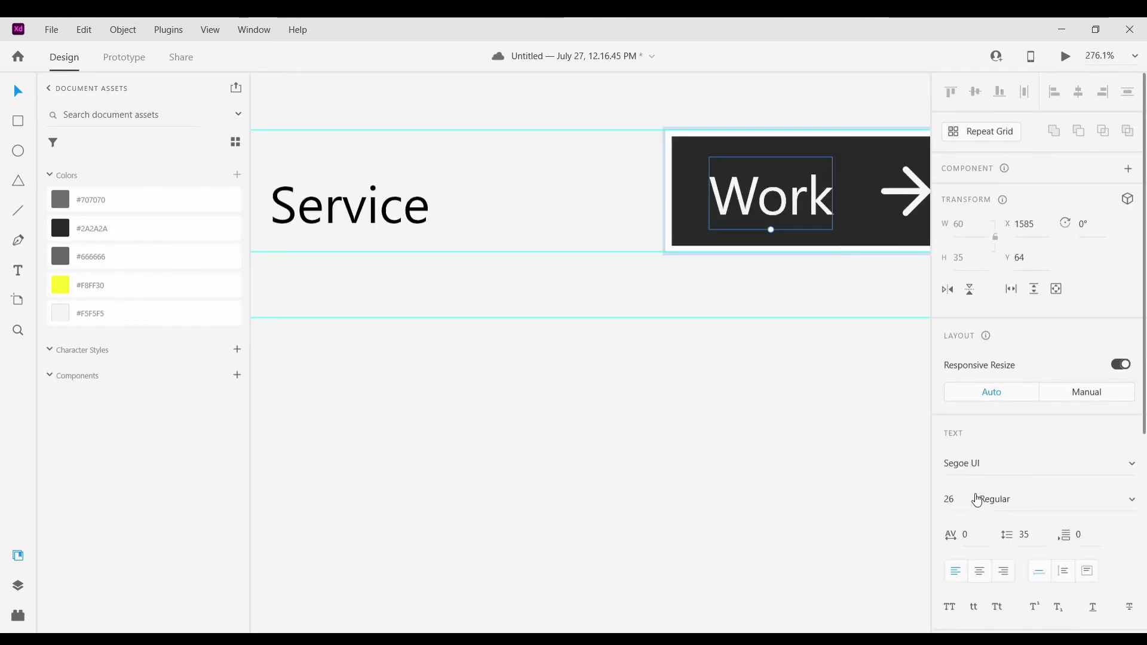
scroll(844, 206, "up", 3)
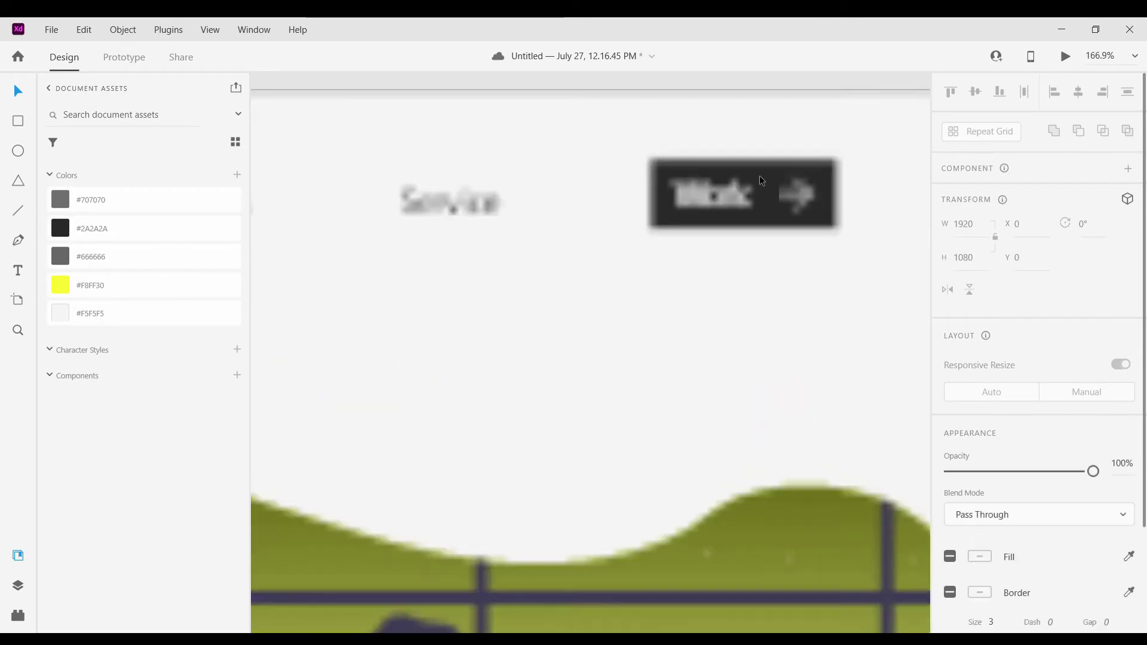
Reposition the Work label and the arrow so both sit vertically centered inside the header button
left_click(753, 193)
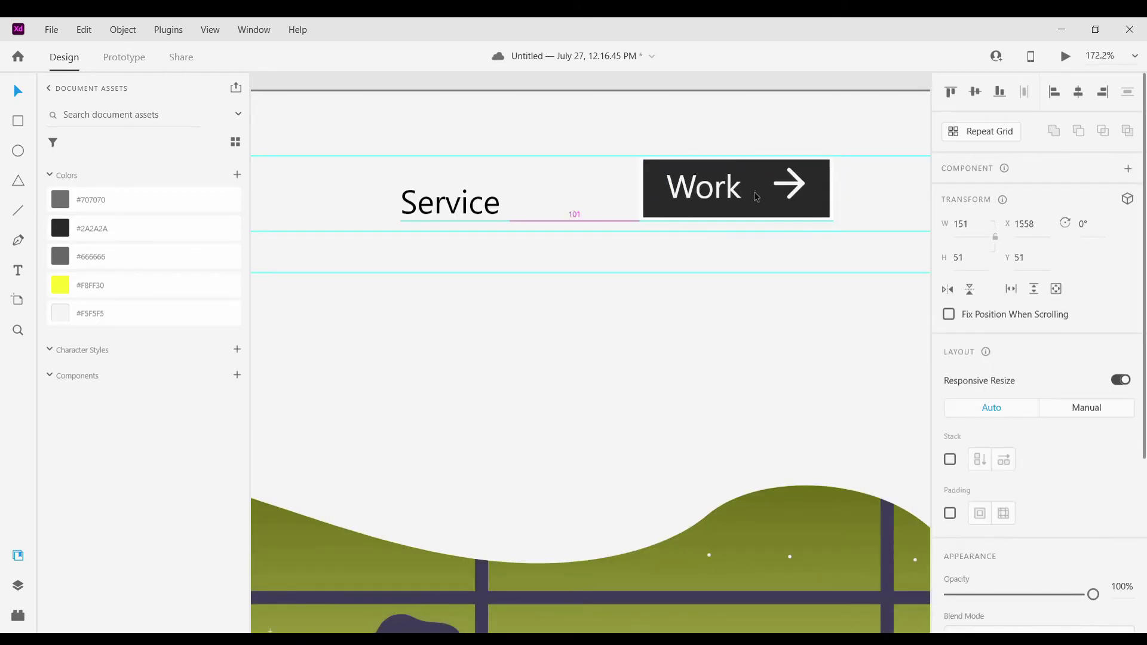
scroll(746, 197, "up", 5)
double_click(622, 199)
left_click_drag(622, 199, 630, 205)
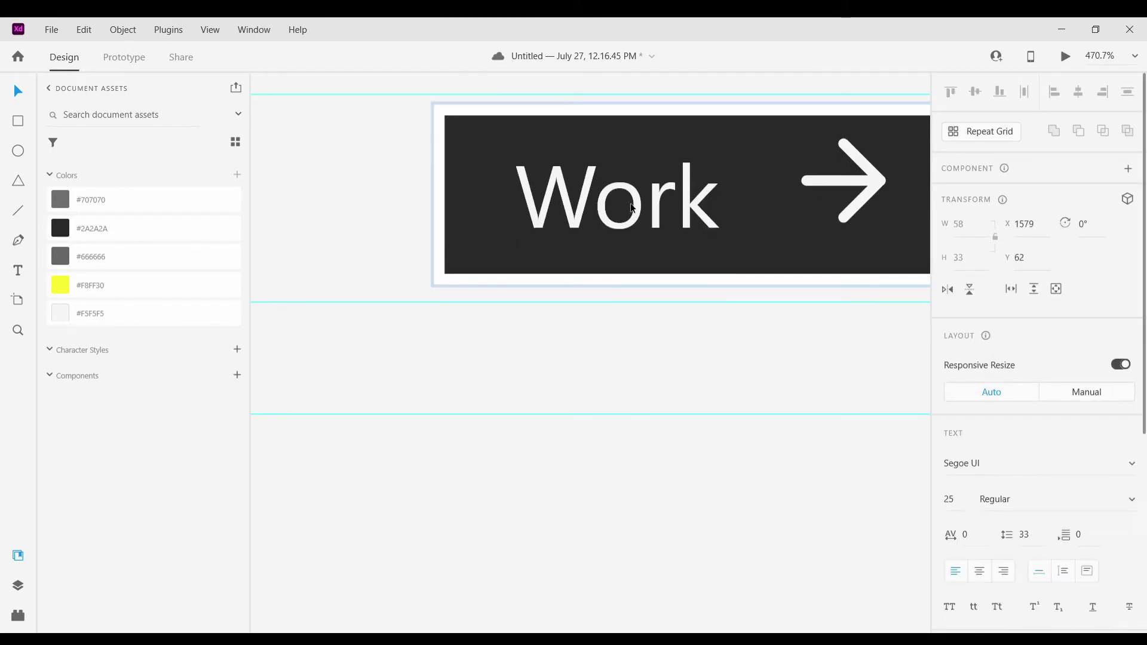
double_click(859, 181)
left_click_drag(859, 181, 860, 189)
scroll(831, 371, "down", 8)
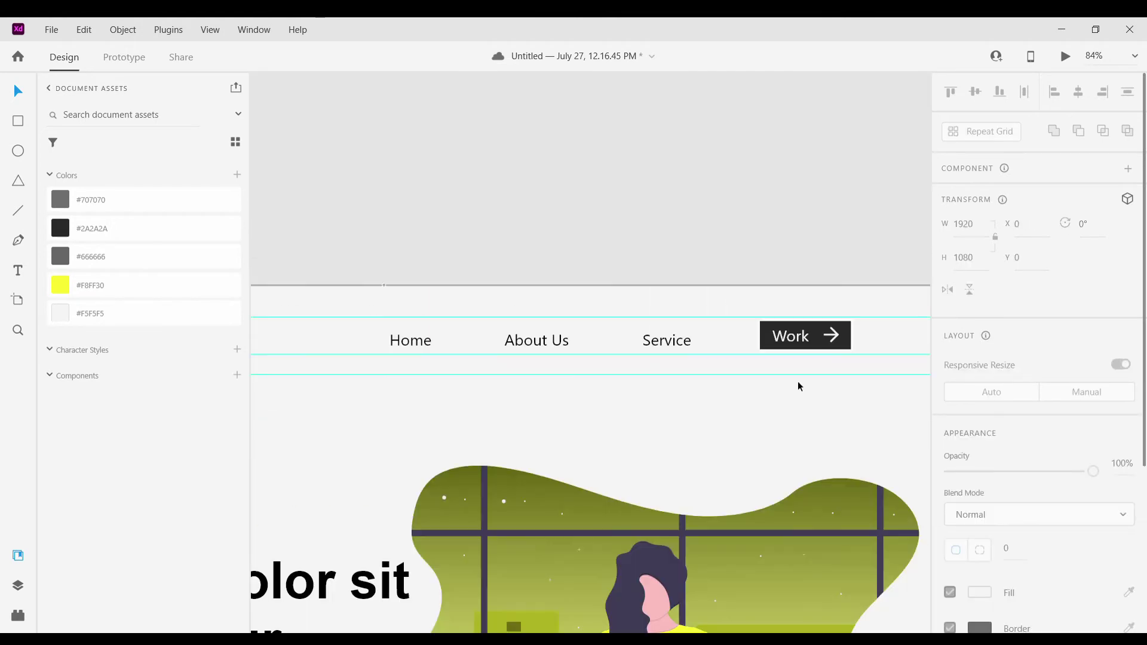
Move the Work button slightly down so it lines up with the navigation links
scroll(777, 317, "up", 3)
left_click(794, 331)
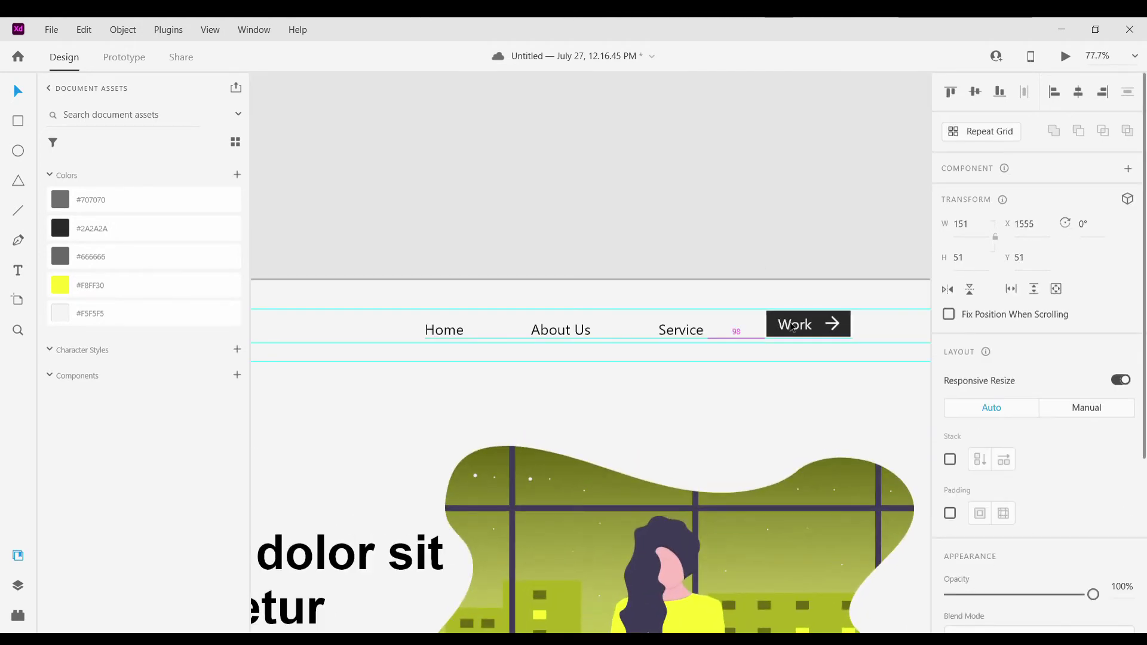
scroll(791, 324, "up", 5)
left_click_drag(782, 344, 781, 357)
left_click(573, 187)
scroll(572, 186, "down", 9)
scroll(620, 278, "up", 2)
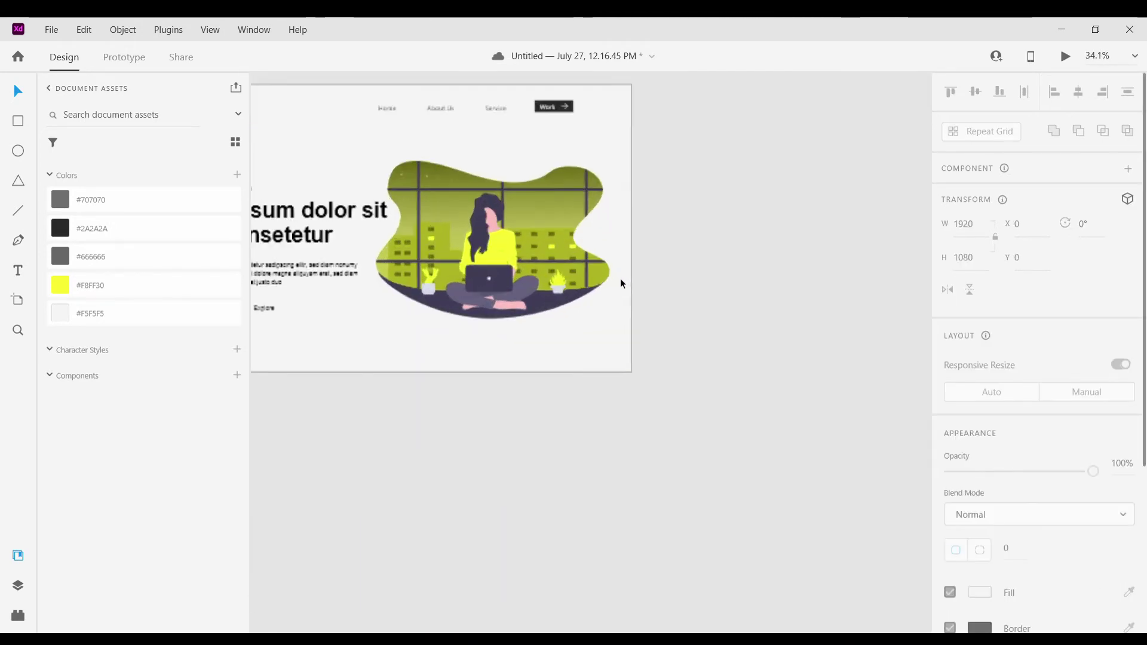
scroll(620, 278, "up", 1)
scroll(719, 263, "left", 4)
scroll(780, 224, "up", 2)
scroll(698, 218, "up", 2)
scroll(698, 218, "down", 2)
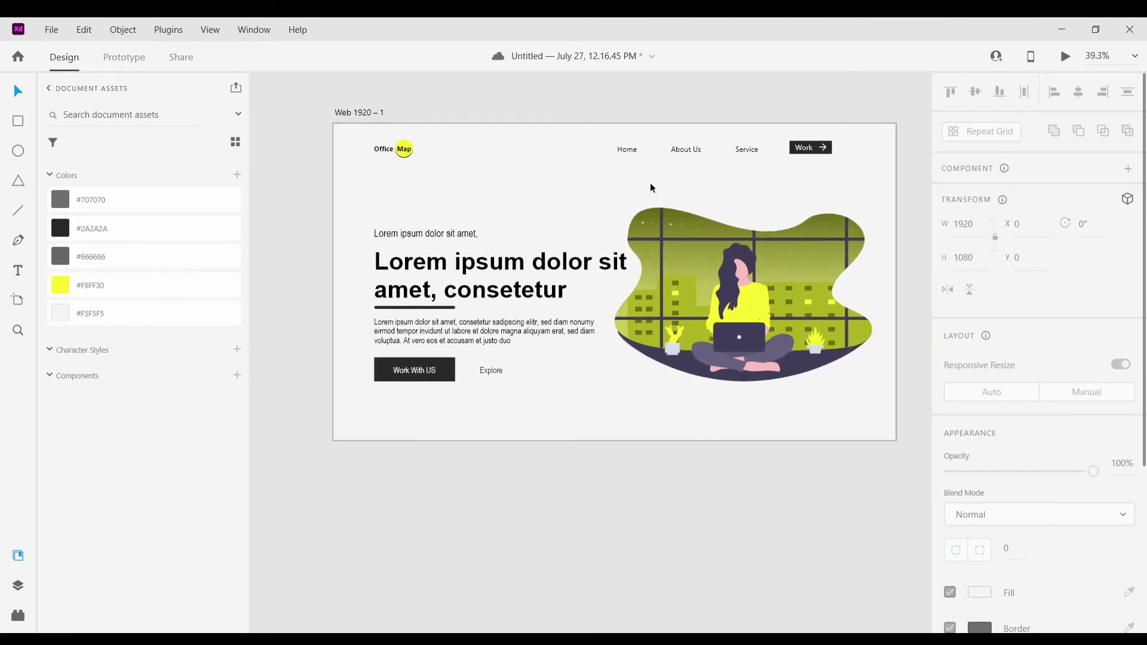
left_click_drag(382, 141, 807, 138)
left_click(742, 110)
scroll(742, 110, "up", 3)
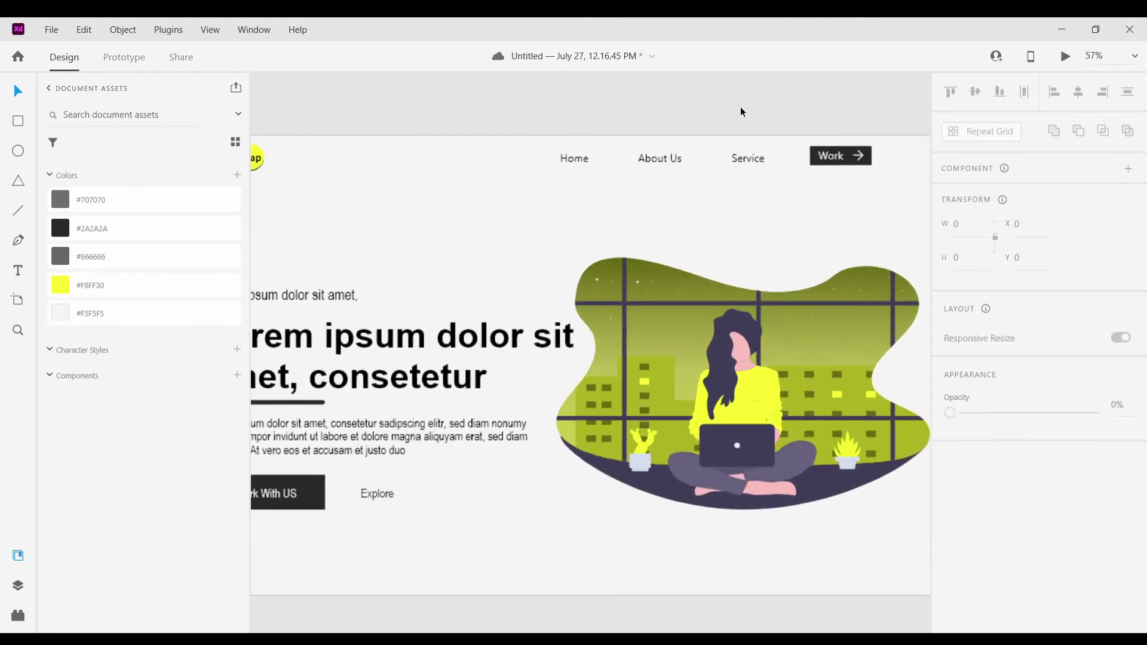
Draw a 1920 × 110 rectangle at X 0, Y 0 as a header bar across the artboard's upper edge
scroll(734, 174, "left", 2)
scroll(727, 212, "down", 2)
scroll(727, 212, "down", 2)
scroll(645, 230, "right", 1)
key("r")
scroll(417, 196, "up", 3)
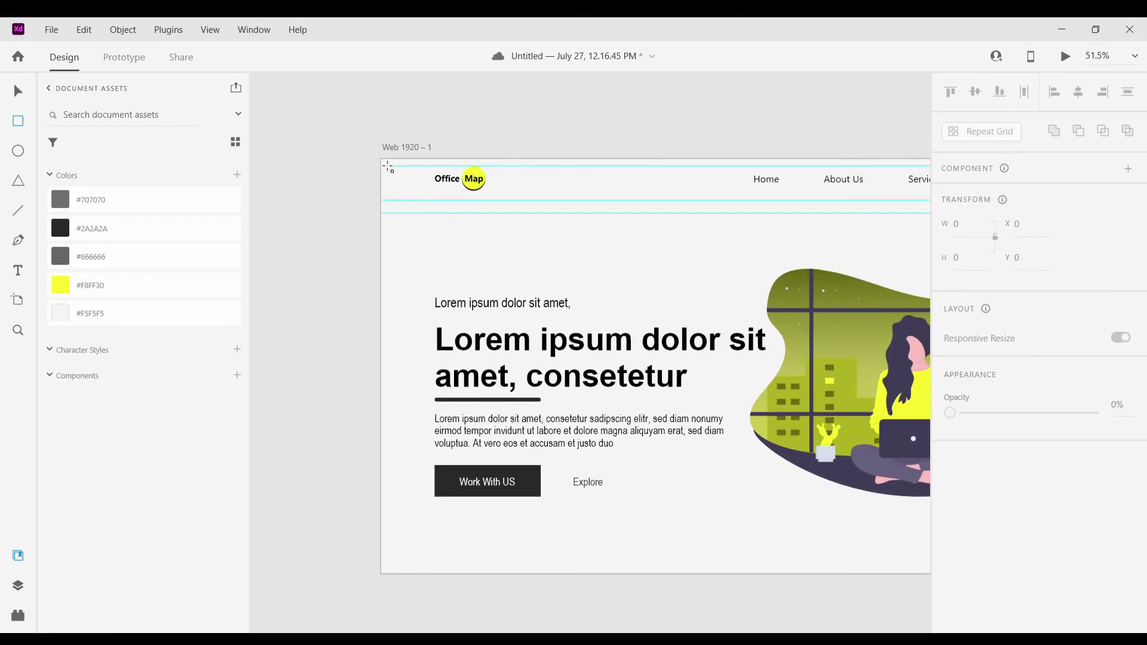
left_click_drag(381, 159, 860, 216)
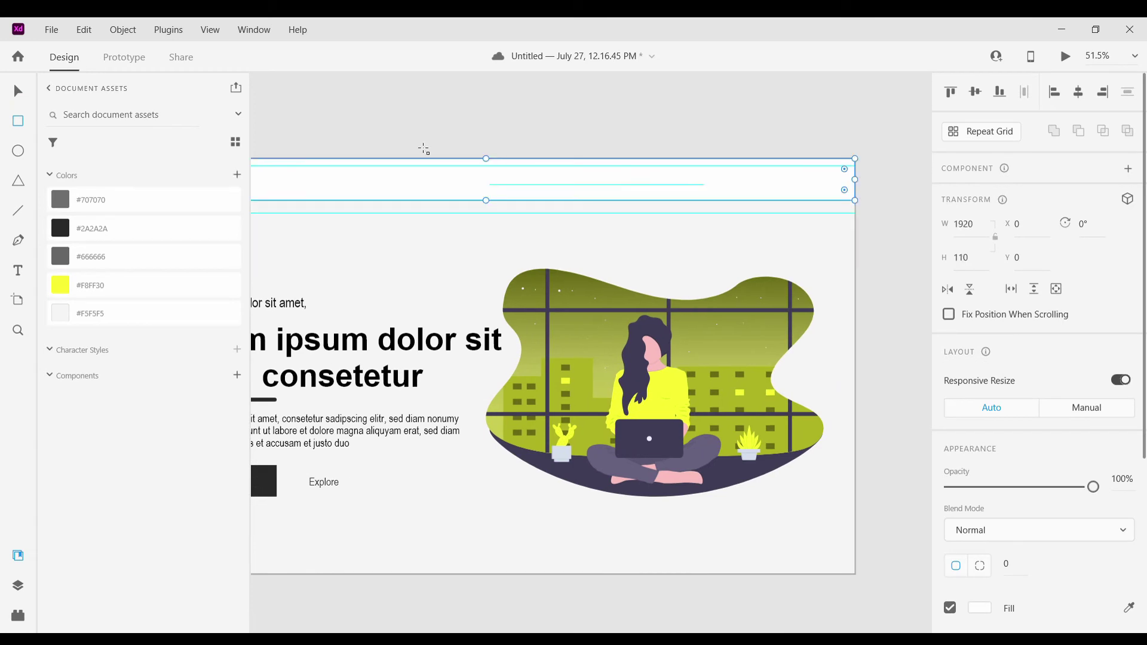
scroll(364, 176, "left", 1)
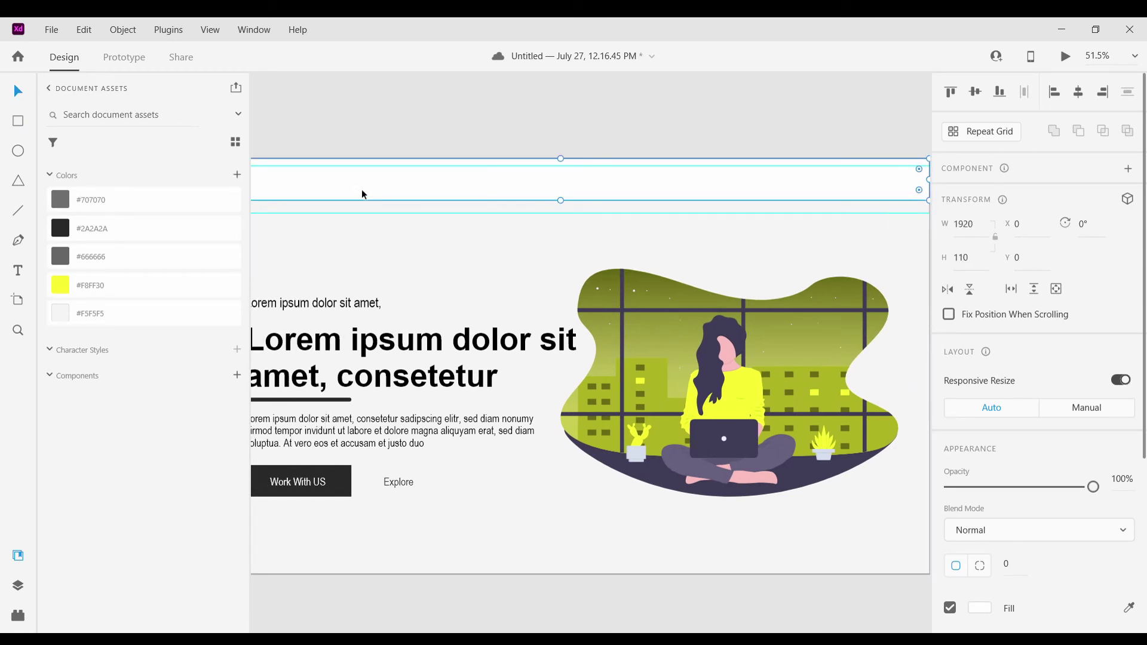
Move the white bar below the header and group the logo, navigation links and Work button
left_click_drag(405, 191, 407, 259)
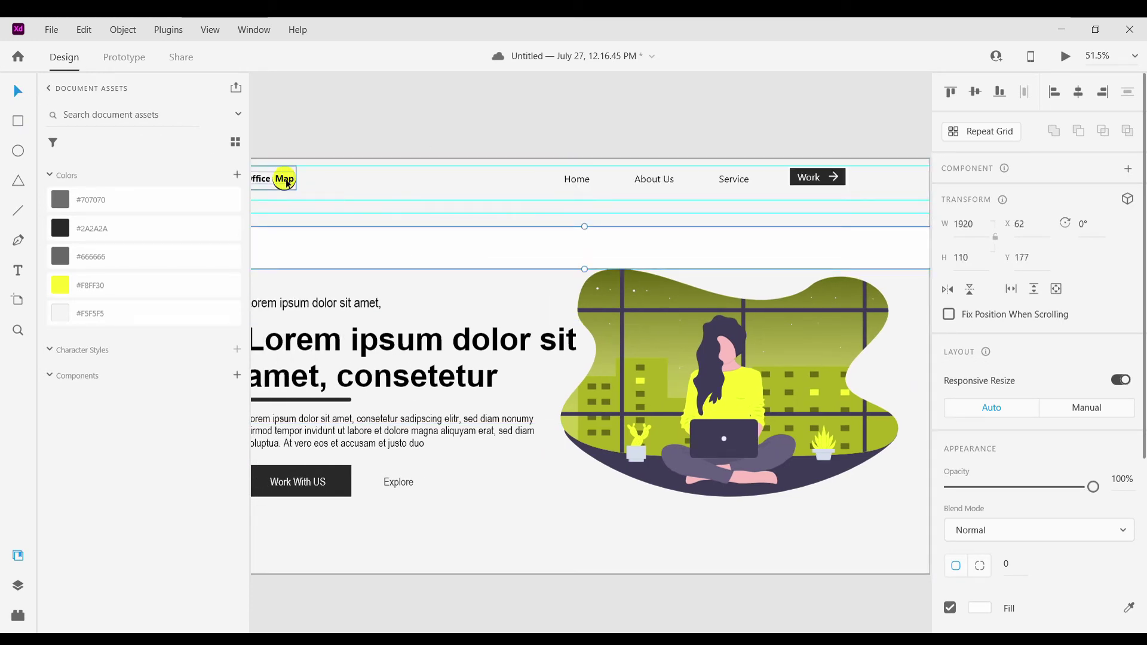
left_click(285, 182)
left_click(578, 182, "shift")
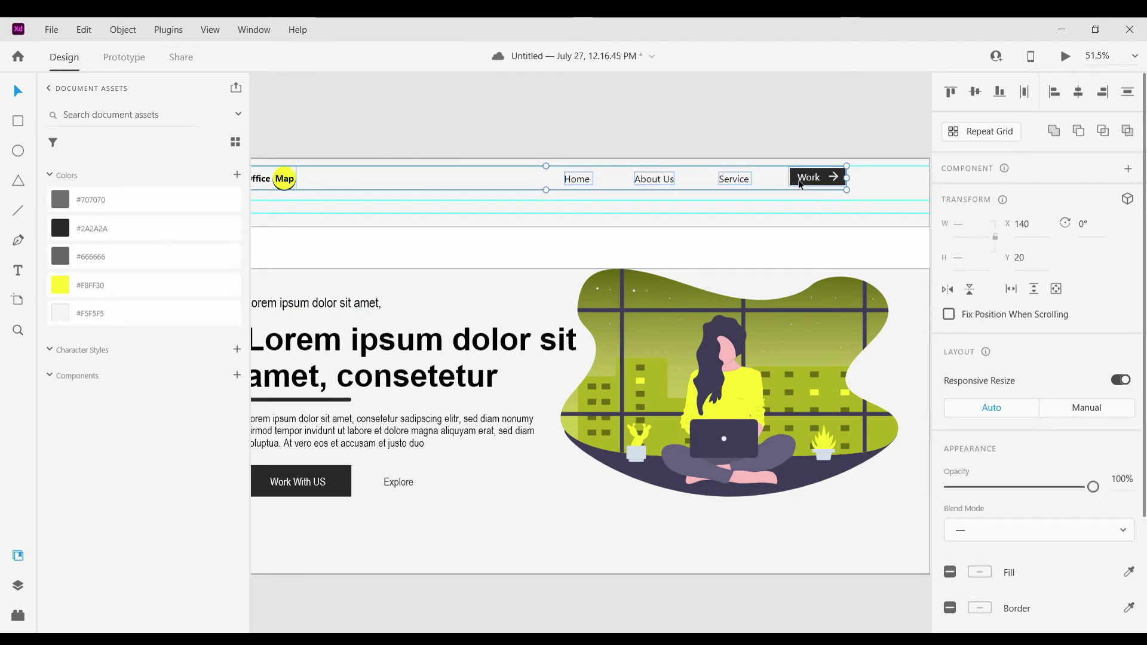
key("ctrl+g")
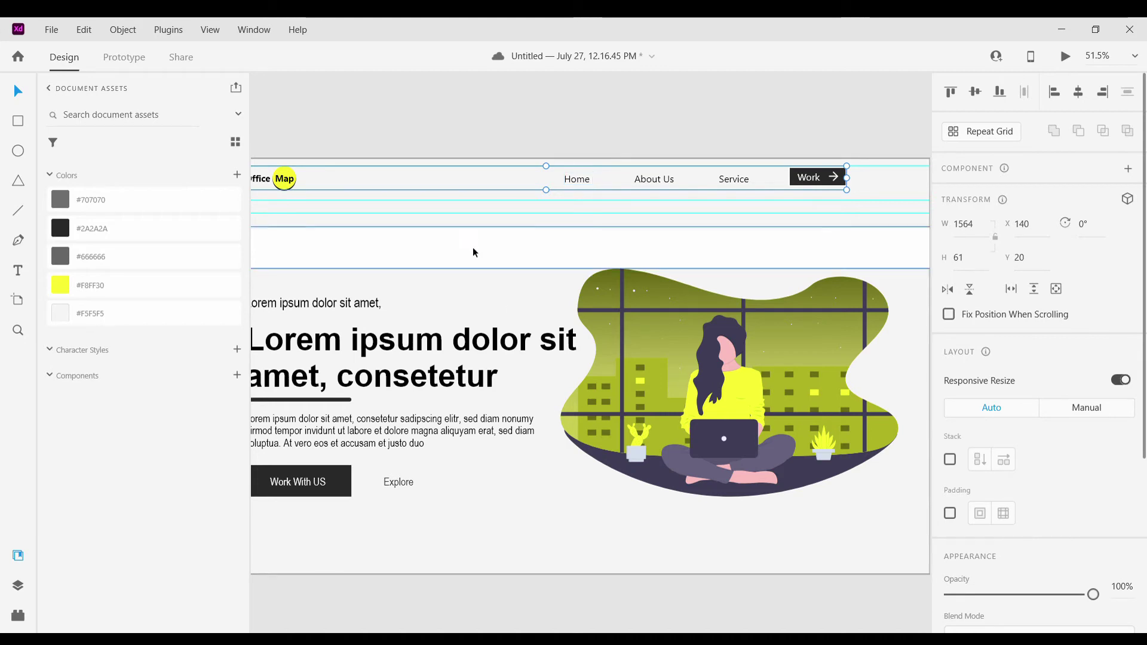
Place the white bar back along the artboard's upper edge, behind the grouped header elements
left_click_drag(473, 250, 453, 184)
left_click(472, 275)
scroll(472, 275, "left", 1)
scroll(510, 275, "down", 3)
scroll(484, 254, "up", 3)
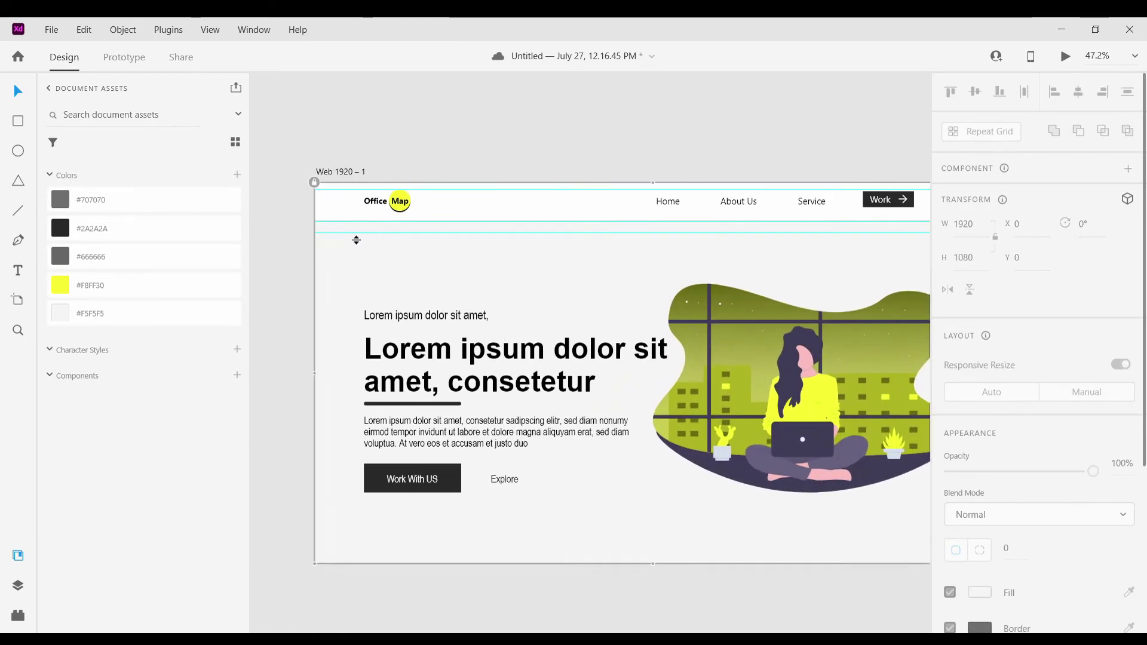
Remove the white header bar's border and enable its shadow
scroll(356, 240, "up", 3)
left_click(358, 205)
scroll(664, 295, "down", 4)
scroll(1045, 389, "down", 4)
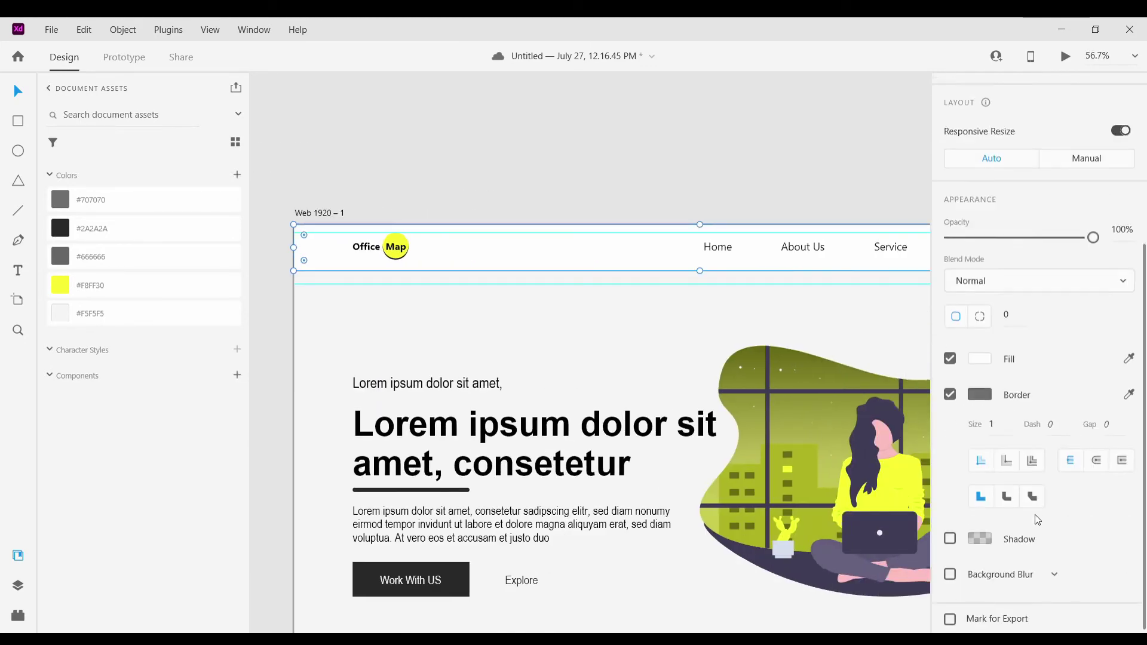
left_click(950, 394)
left_click(949, 534)
scroll(778, 335, "right", 1)
left_click(746, 203)
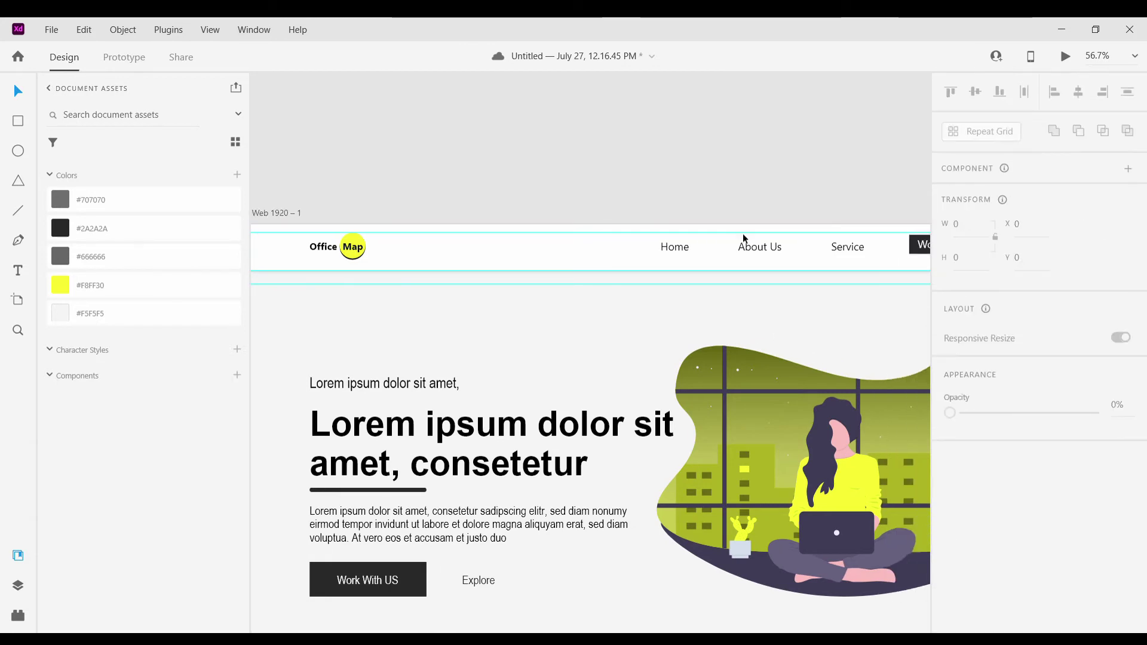
Review the header bar and the overall layout of the landing page
scroll(743, 239, "up", 3)
scroll(830, 283, "right", 6)
left_click(786, 255)
left_click(849, 195)
scroll(849, 195, "down", 4)
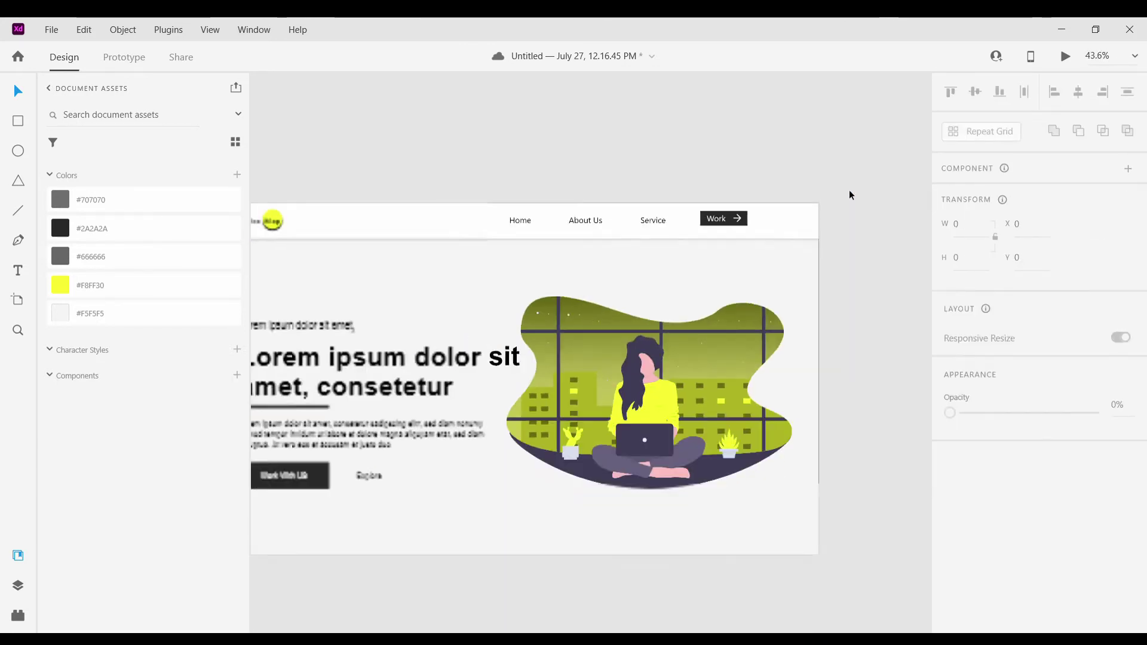
scroll(850, 196, "down", 2)
left_click(376, 293)
left_click(526, 491)
scroll(592, 438, "up", 1)
scroll(592, 439, "down", 3)
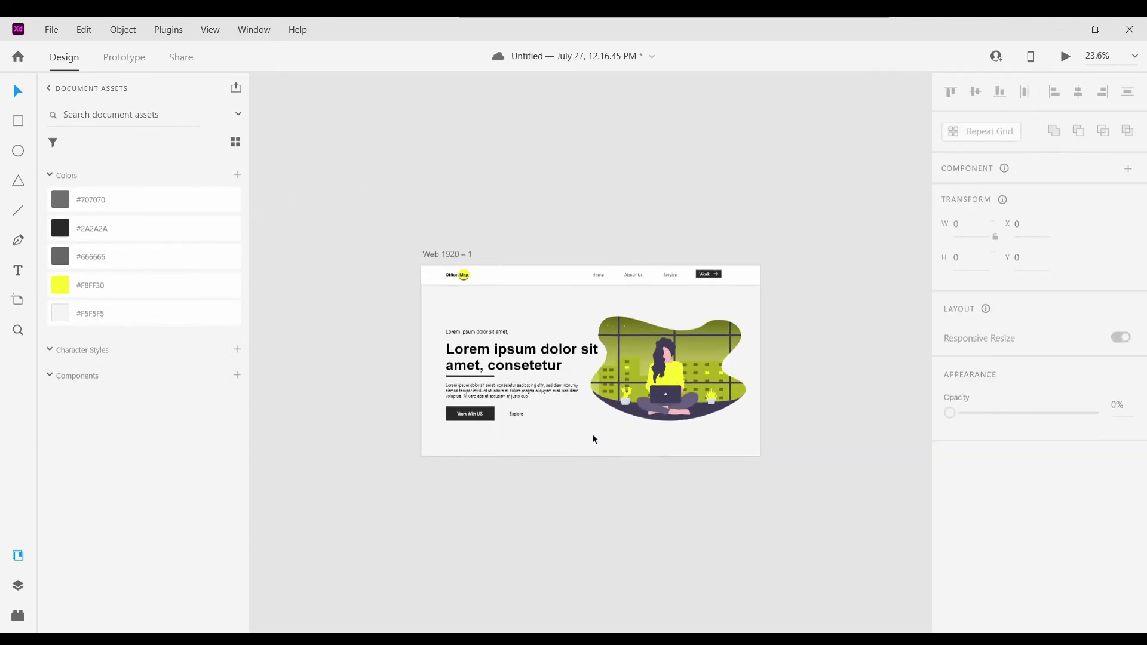
Move the tagline, heading and accent bar slightly upward in the hero section, undoing the stray move of the heading
left_click(465, 346)
scroll(462, 334, "up", 4)
left_click_drag(472, 329, 469, 309)
left_click_drag(464, 386, 461, 363)
left_click_drag(467, 428, 469, 411)
left_click_drag(471, 424, 481, 460)
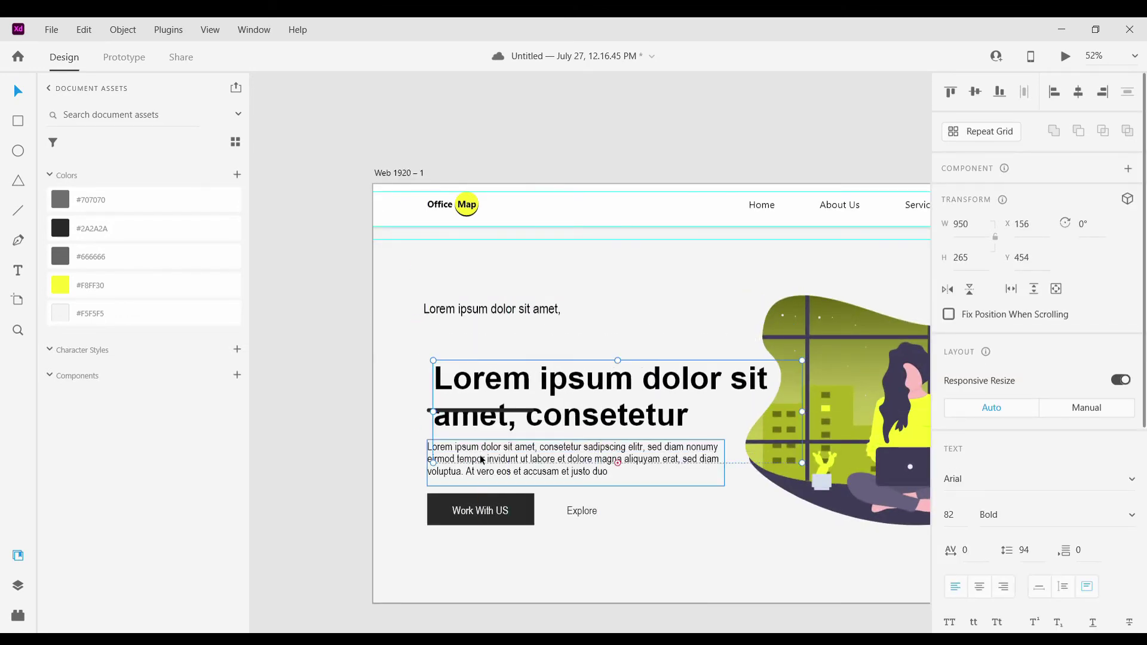
key("ctrl+z")
Duplicate the hero accent bar, shorten the copy to a small dash and place it just after the original bar's right end
left_click(456, 406)
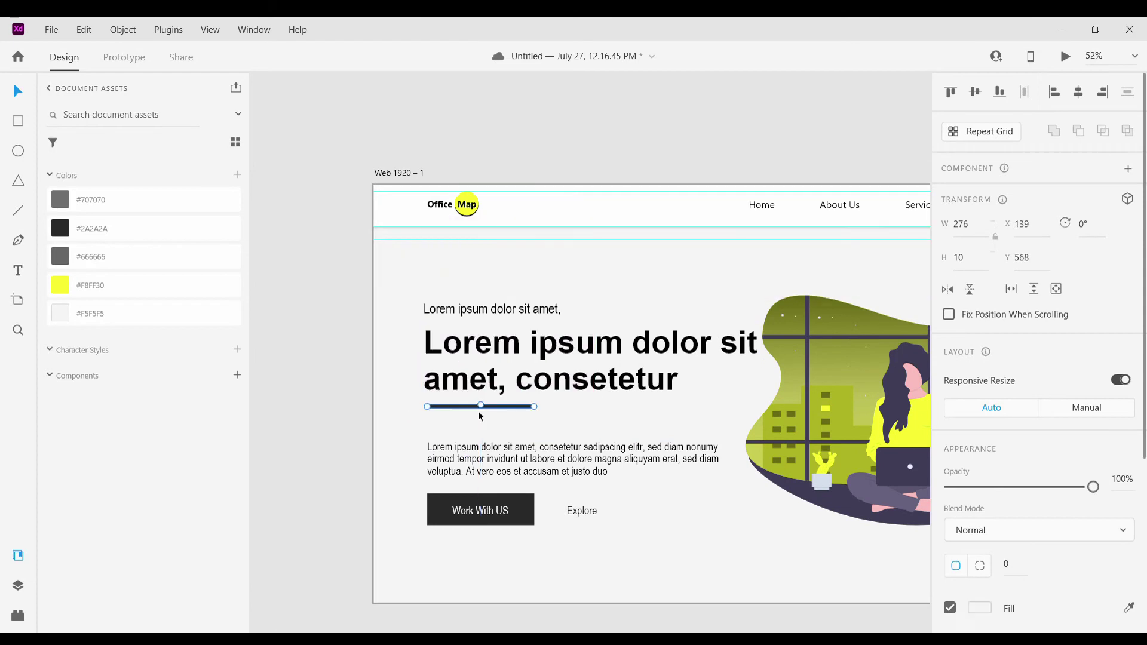
scroll(500, 406, "up", 5)
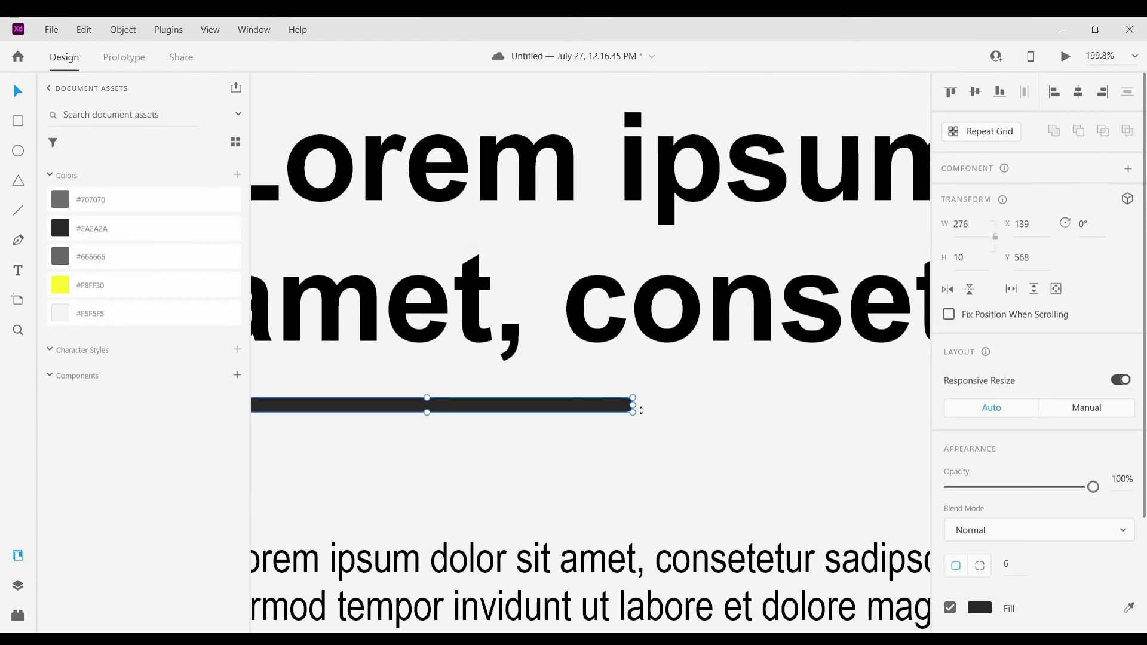
key("ctrl+d")
left_click_drag(632, 407, 308, 413)
scroll(312, 416, "left", 4)
left_click_drag(417, 408, 853, 408)
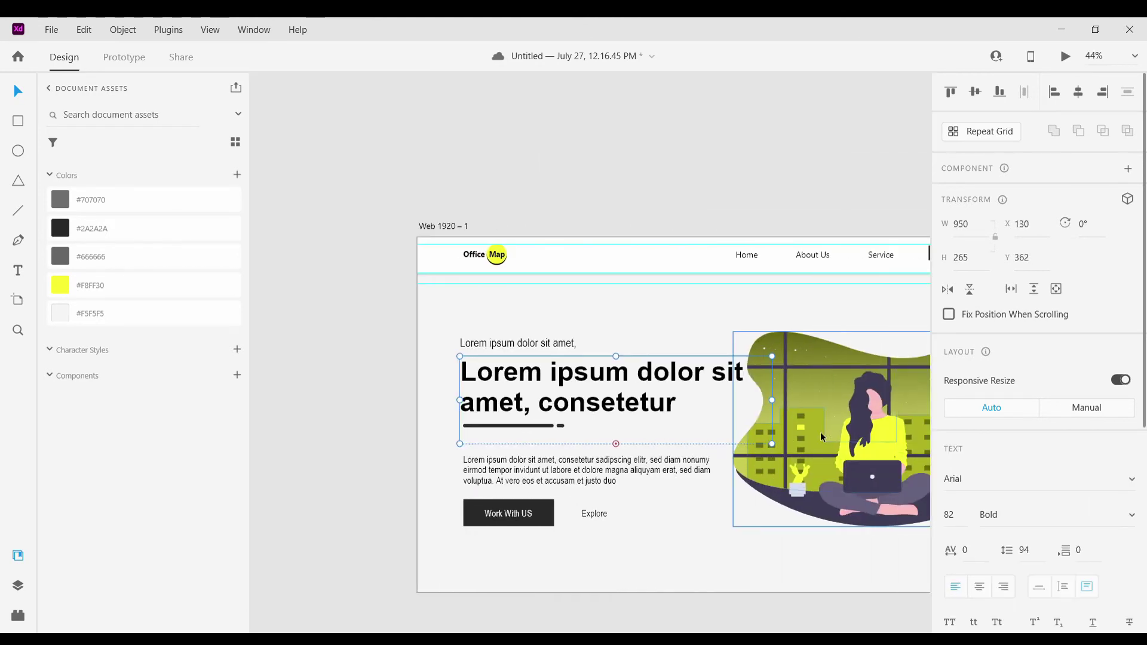
Shift the hero illustration slightly to the right, away from the heading
scroll(481, 368, "down", 2)
left_click_drag(726, 361, 743, 361)
left_click(440, 418)
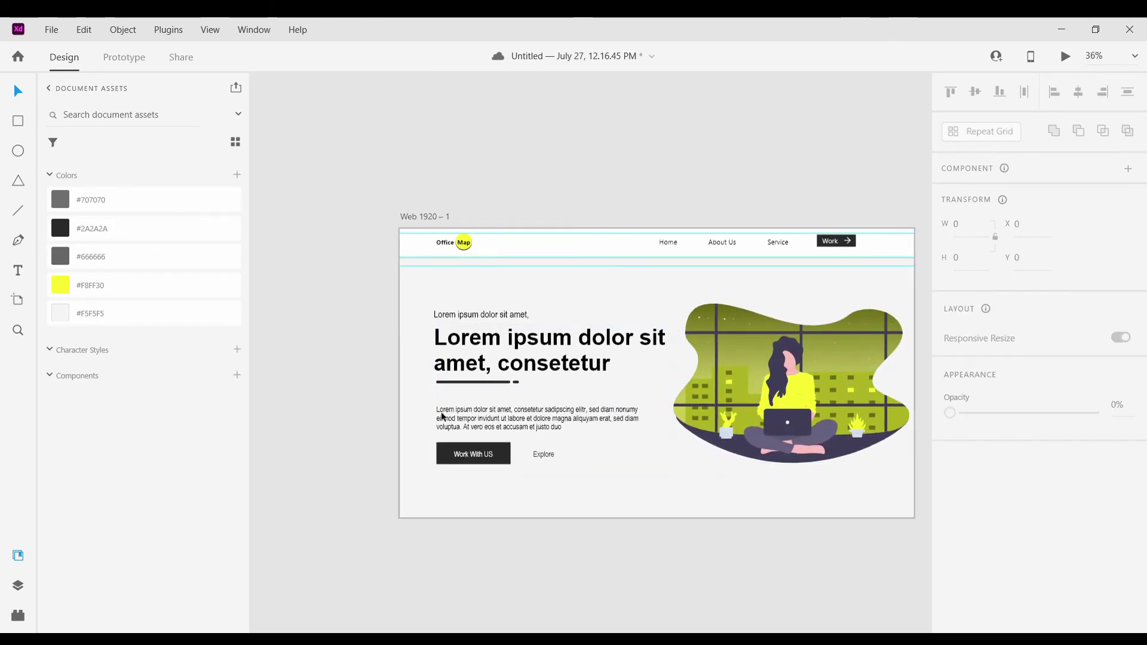
scroll(442, 422, "down", 1)
scroll(755, 414, "up", 3)
left_click(707, 326)
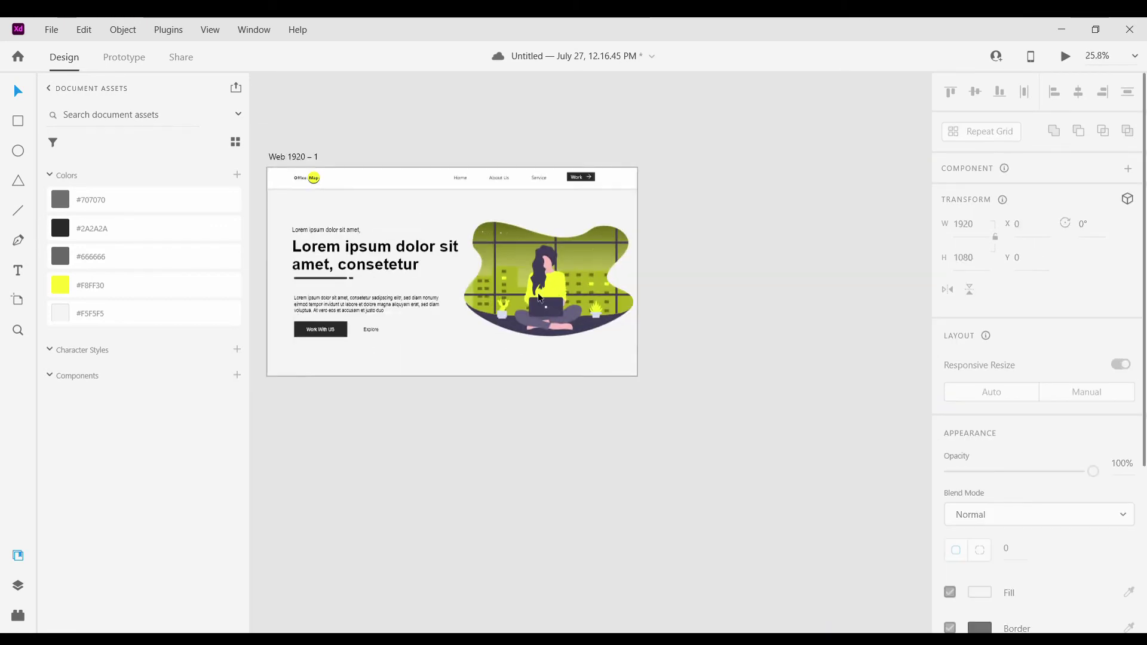
scroll(539, 298, "up", 4)
scroll(423, 425, "down", 3)
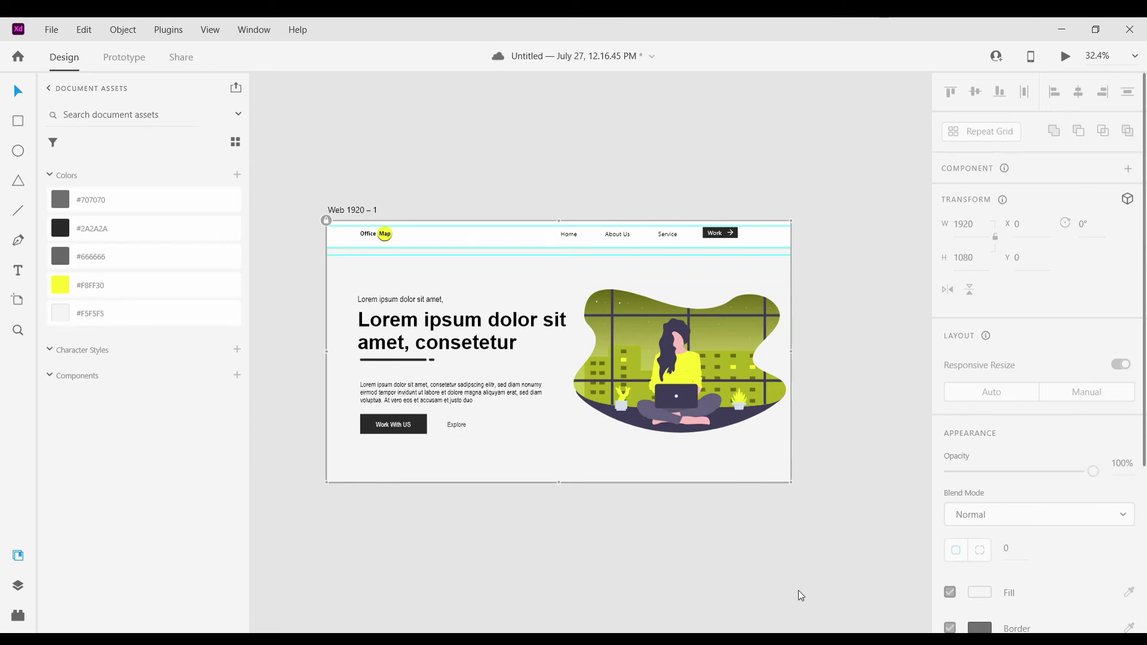
Save the document and extend the artboard downward to make room for a second section
key("ctrl+s")
left_click_drag(559, 482, 542, 576)
Place a copy of the hero heading in the empty section below, undoing the stray edits
left_click(406, 214)
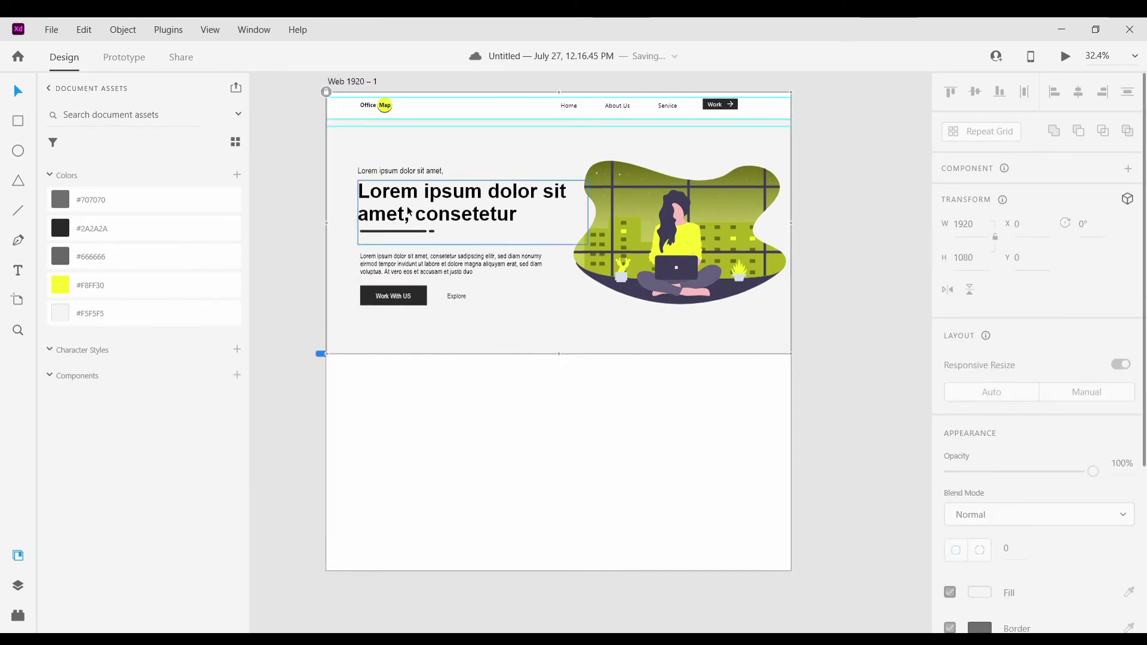
left_click_drag(407, 214, 586, 420, "alt")
double_click(586, 420)
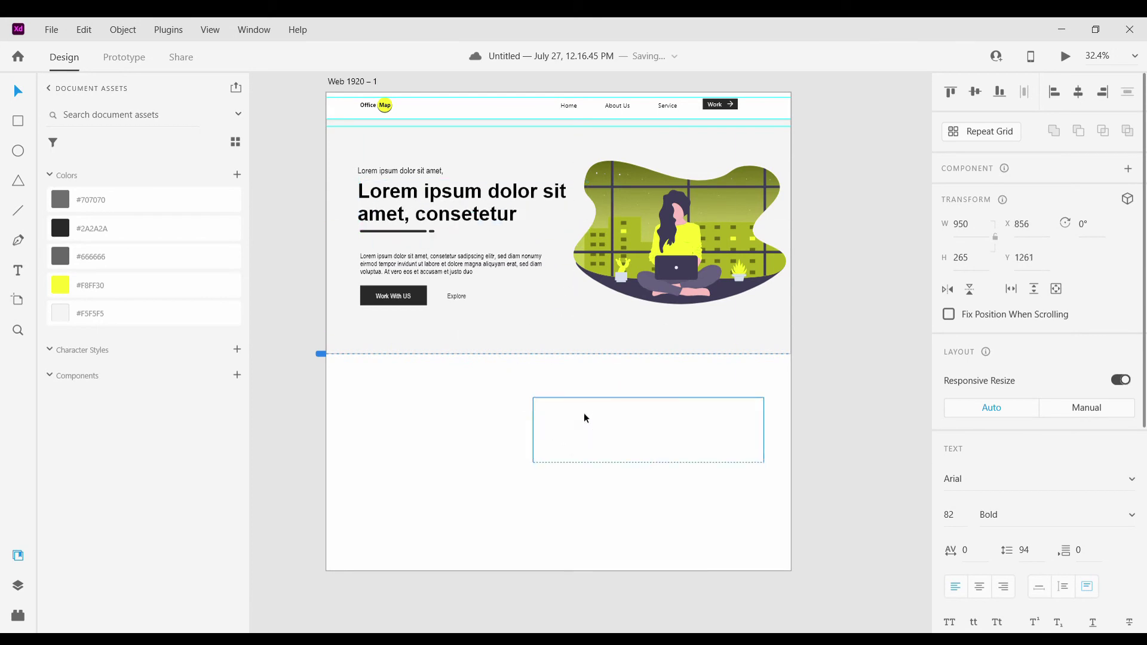
key("ctrl+v")
key("ctrl+z")
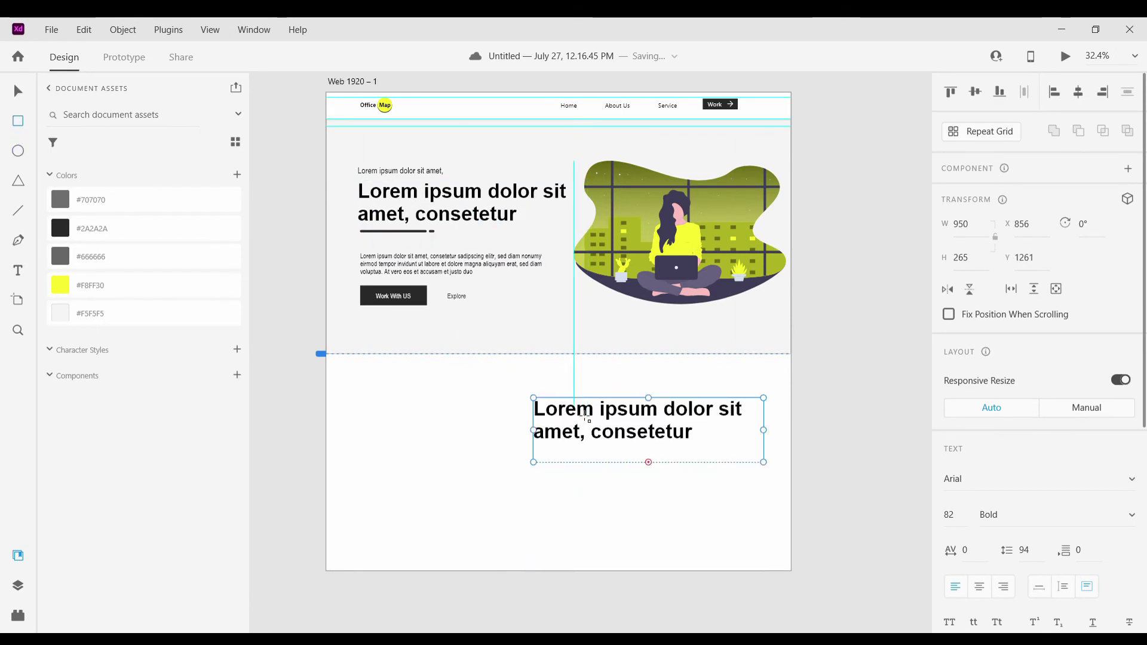
key("ctrl+z")
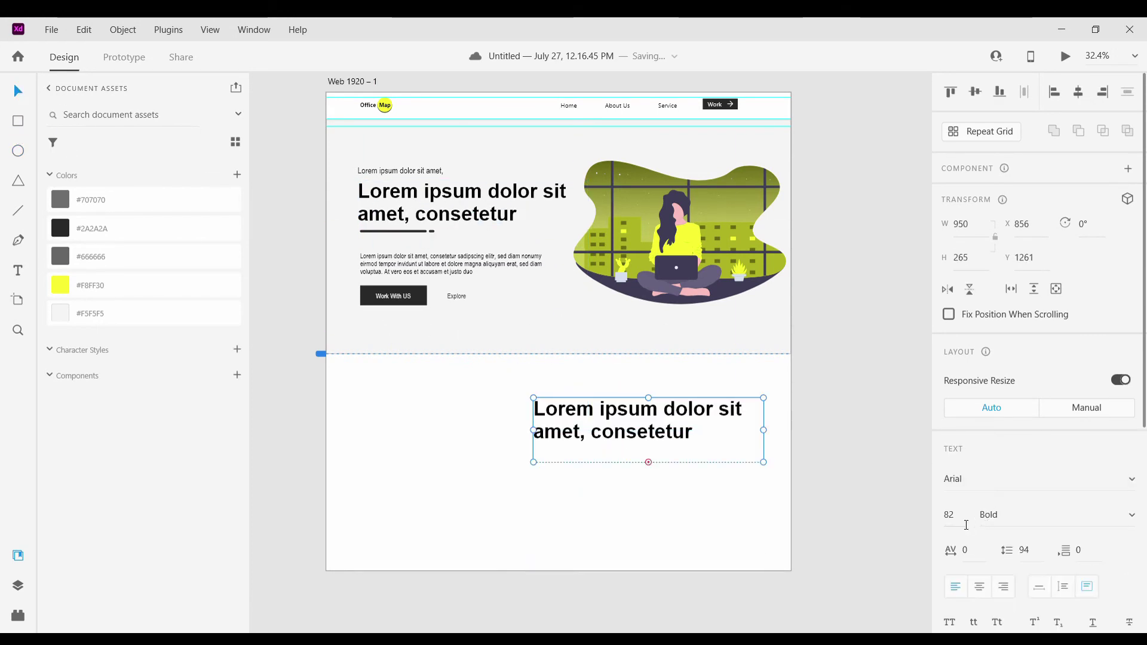
Set the copied heading's font size to 62 and shorten its text box to a height of 160, undoing the accidental rotation
key("Down")
key("Down")
key("Down")
key("Down")
key("Down")
key("Down")
key("Down")
key("Down")
key("Down")
key("Down")
key("Down")
key("Down")
key("Down")
key("Down")
key("Down")
key("Down")
key("Down")
key("Down")
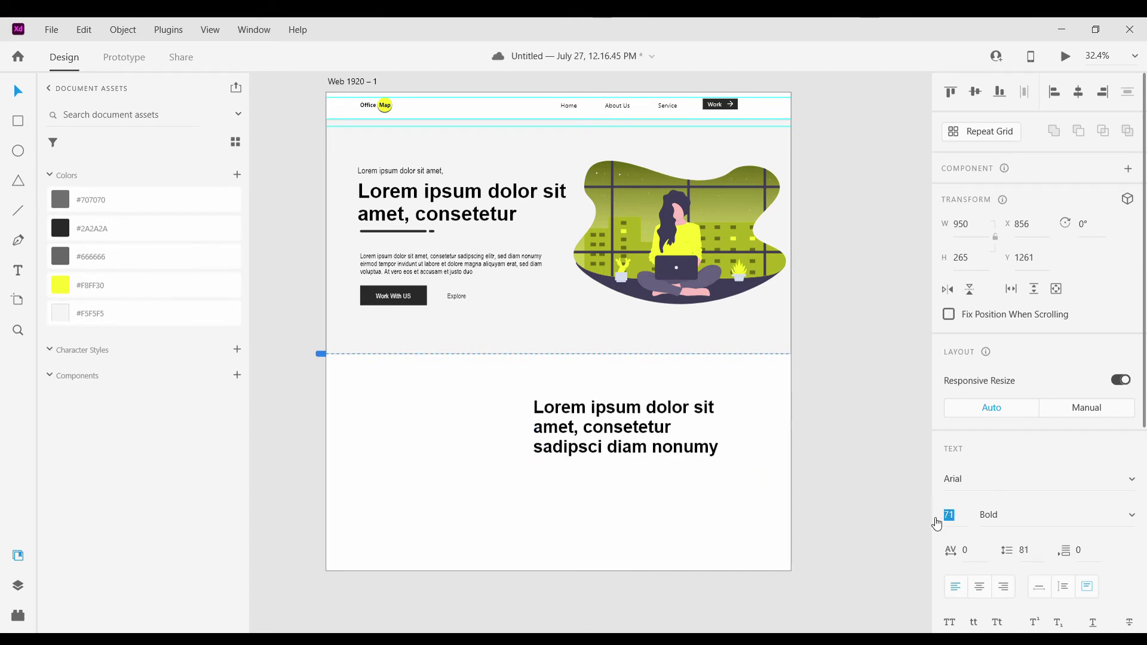
key("Down")
key("Down")
left_click_drag(654, 470, 647, 467)
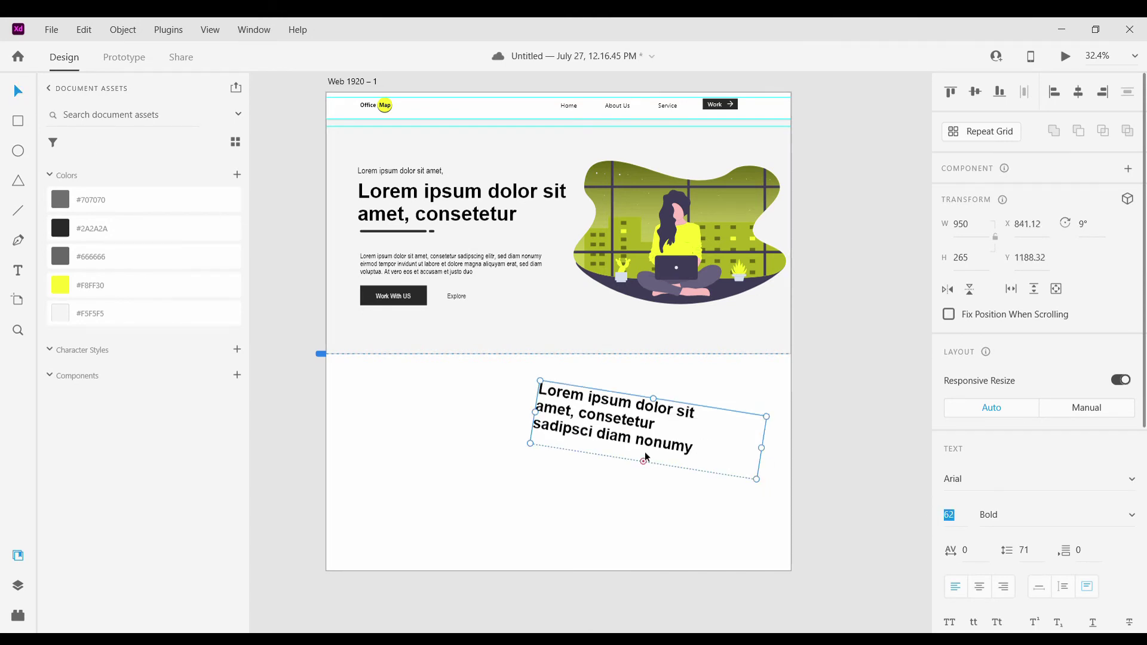
key("ctrl+z")
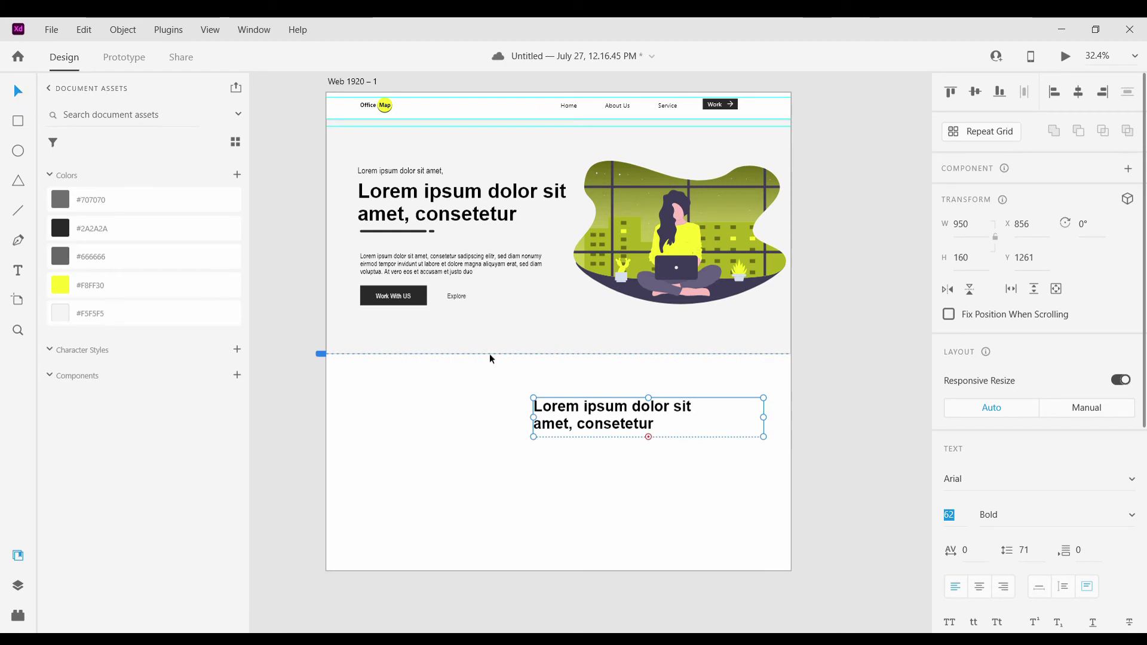
Move the copied heading to about X 1106, Y 1241 and show the artboard's column layout grid
left_click_drag(602, 420, 652, 401)
left_click(345, 84)
left_click(950, 591)
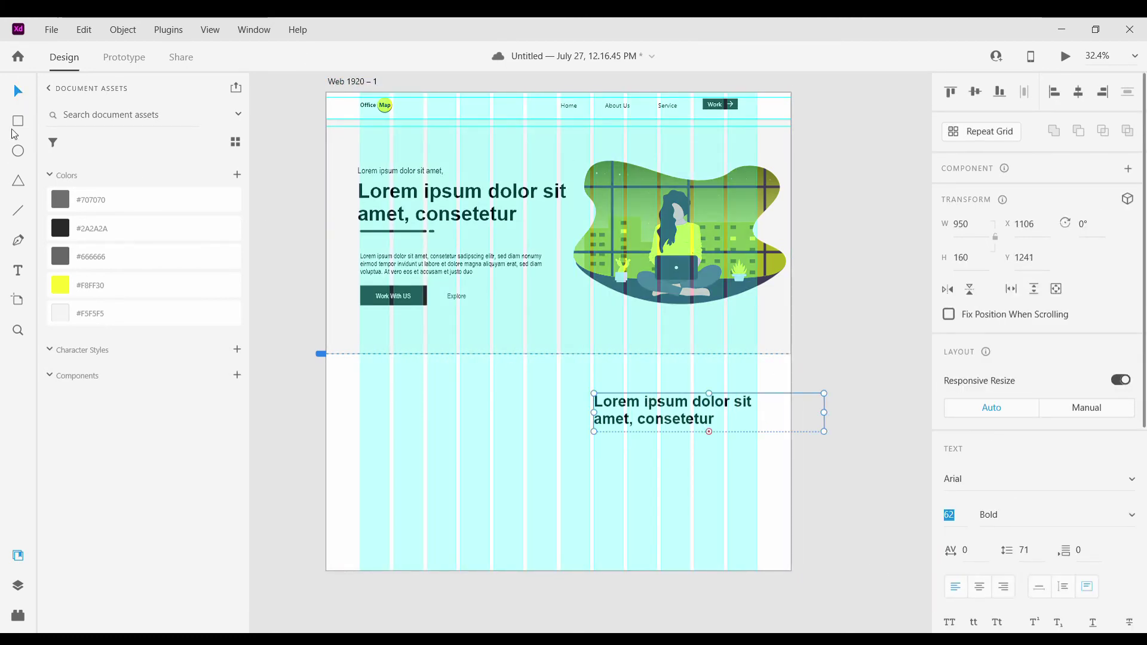
Draw an 812 × 735 px placeholder rectangle on the left half of the lower section, starting at the first grid column
left_click_drag(368, 378, 528, 496)
mouse_move(591, 549)
left_mouse_down()
mouse_move(550, 558)
mouse_move(557, 549)
left_mouse_up()
left_click(21, 92)
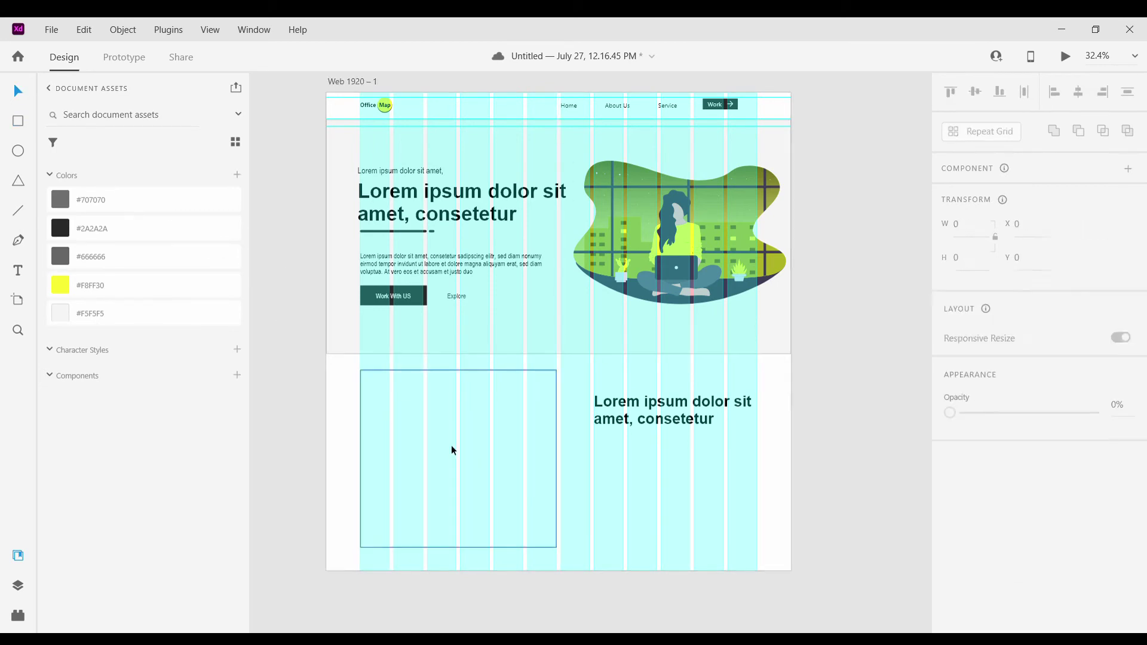
Place a copy of the placeholder rectangle just outside the artboard's right edge
left_click_drag(450, 446, 869, 436)
left_click(814, 383)
left_click(757, 221)
left_click(817, 396)
Move the lower section's heading up and left, lining it up with the hero illustration's left edge
left_click(621, 449)
left_click_drag(662, 421, 633, 403)
left_click(706, 447)
Copy the hero paragraph into the lower section beneath its heading at about X 1013, Y 1332
left_click(471, 261)
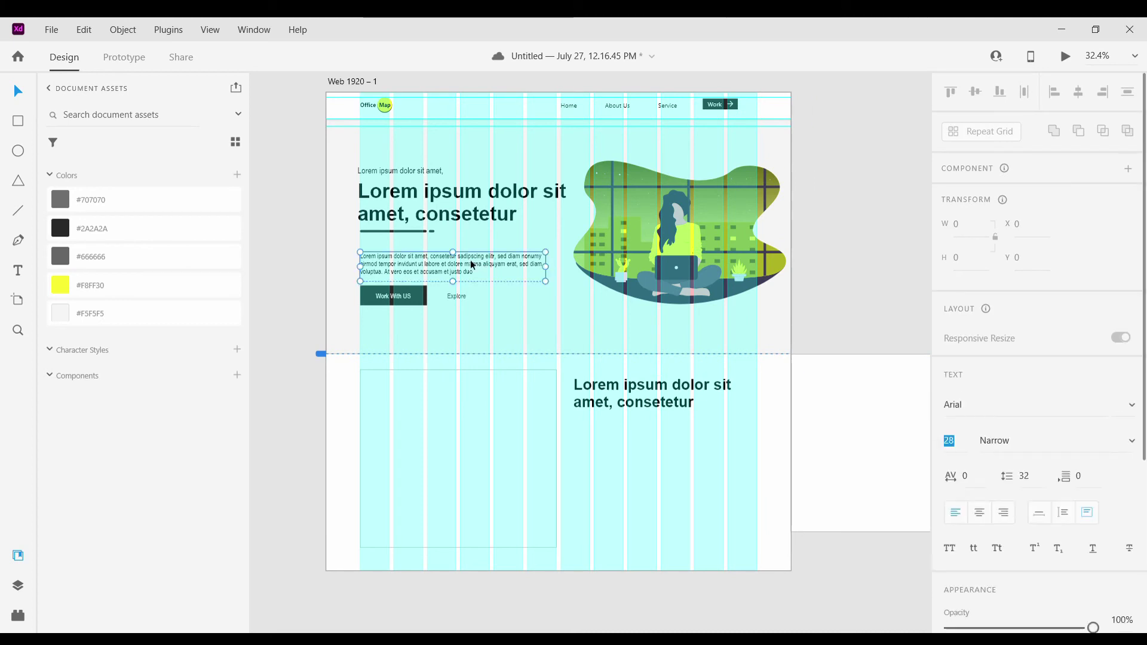
key("ctrl+c")
key("ctrl+v")
left_click_drag(470, 262, 679, 450)
Repeat the placeholder text within the lower paragraph and fit its text box to a height of 200
double_click(696, 445)
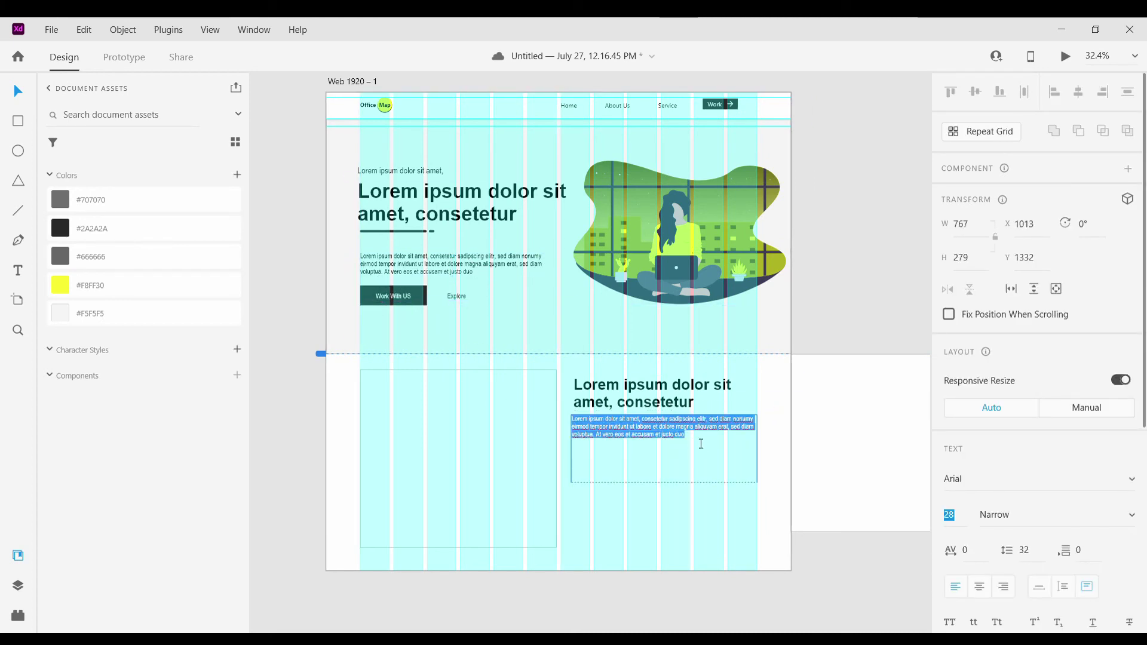
left_click(697, 445)
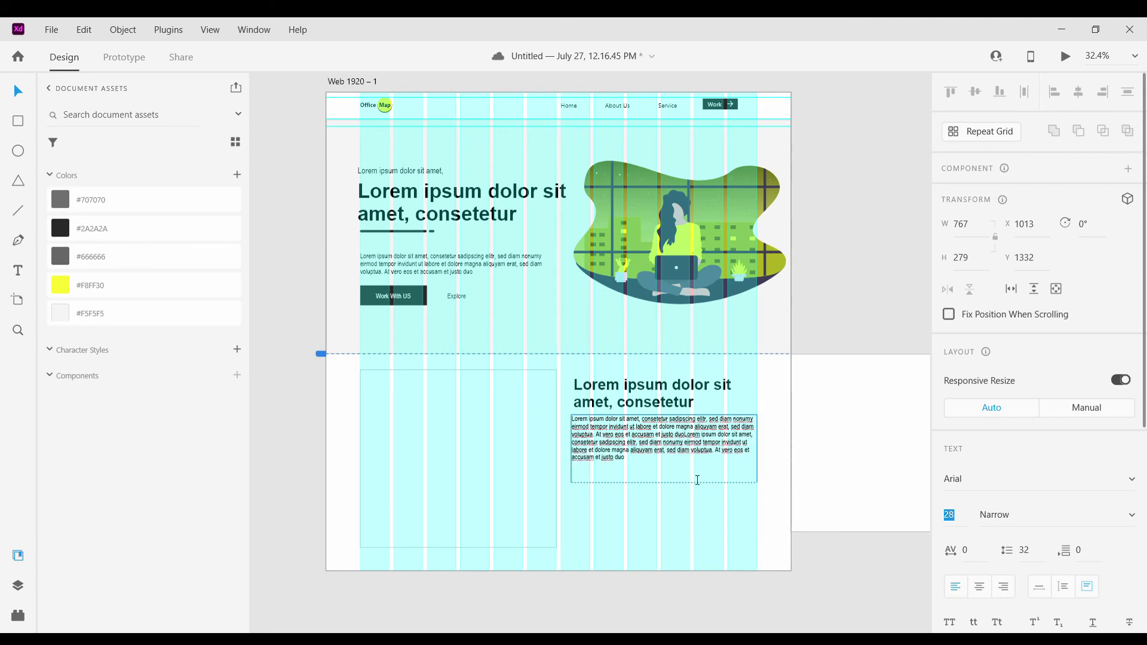
left_click(20, 152)
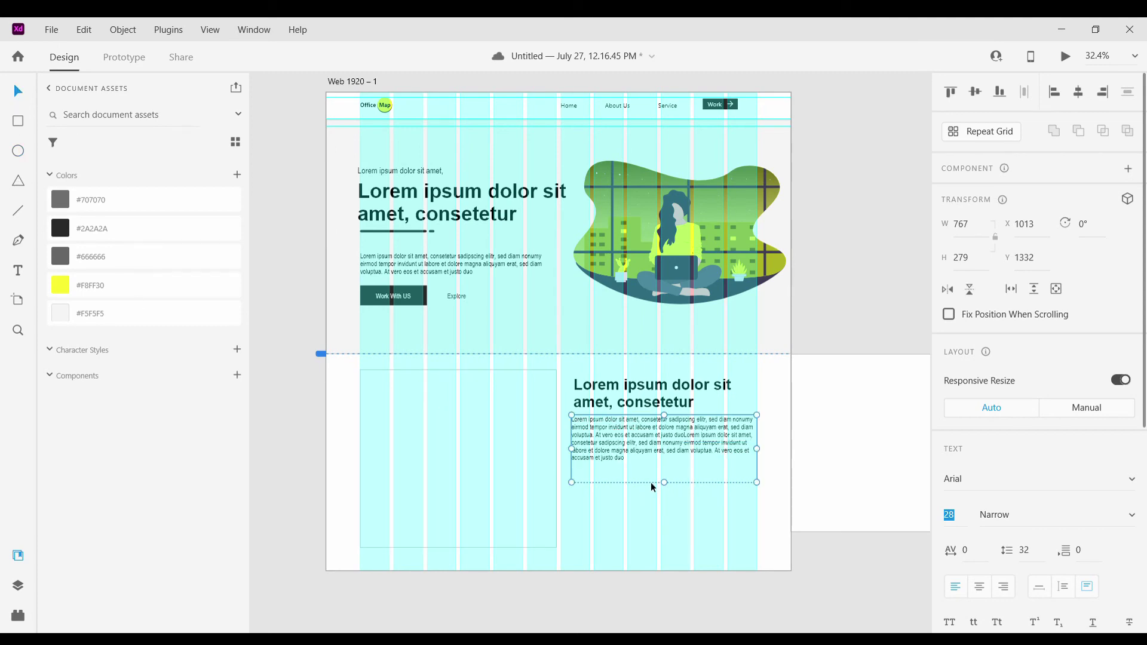
scroll(638, 453, "up", 5)
scroll(639, 453, "down", 6)
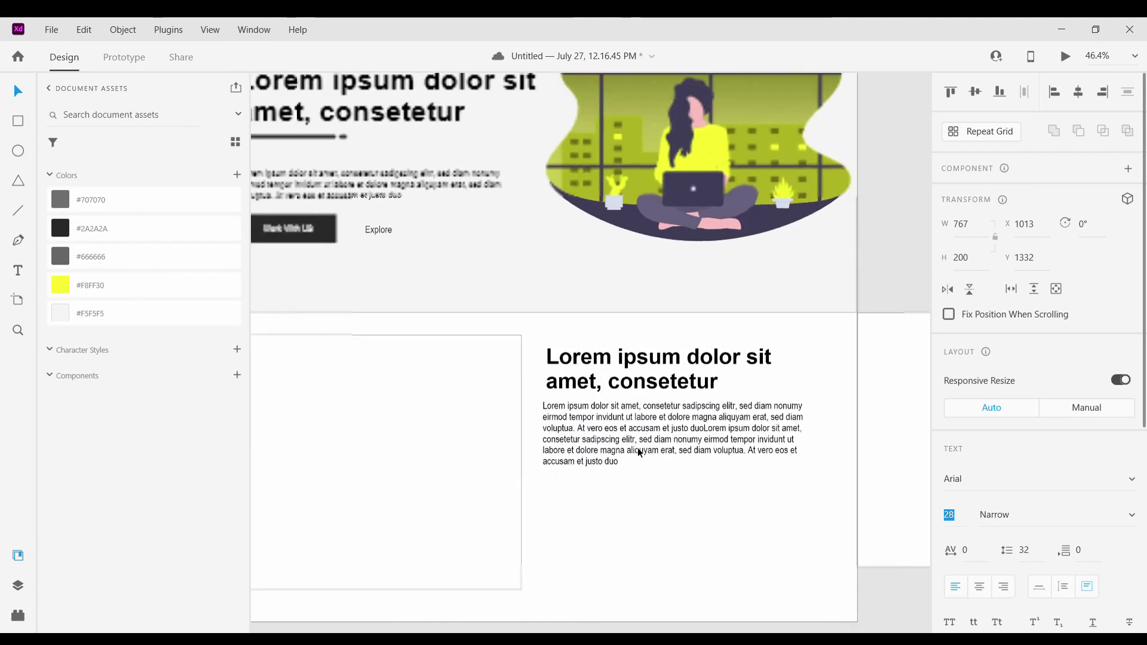
Set the hero paragraph's font size to 30 and move it up to Y 645
left_click(500, 300)
scroll(500, 309, "up", 5)
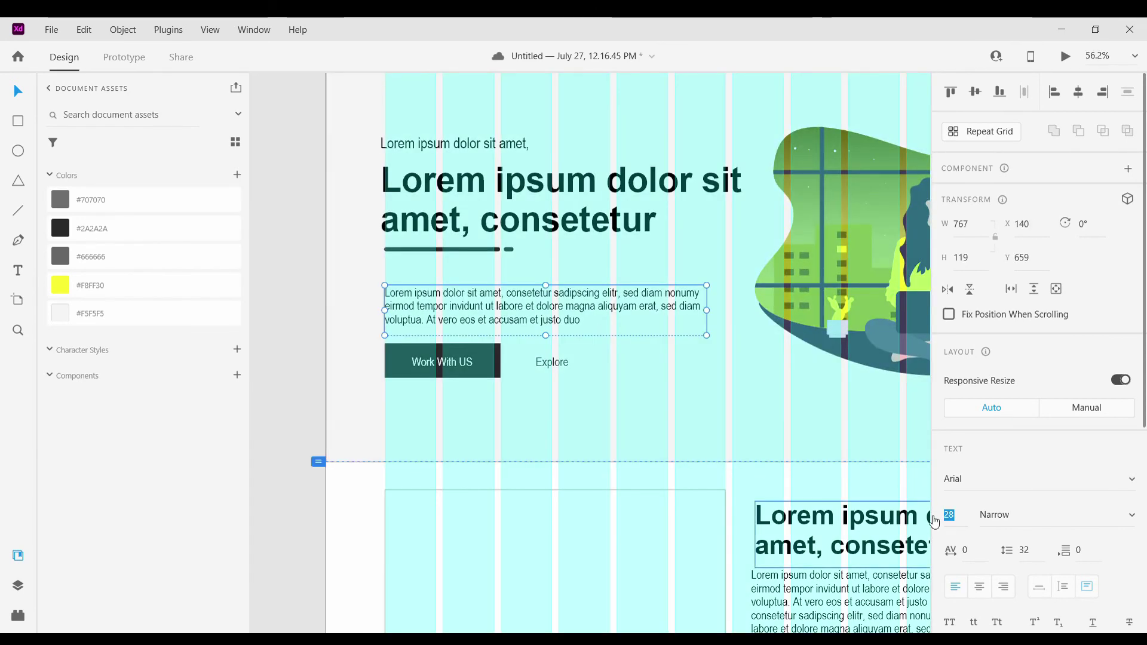
left_click_drag(465, 312, 465, 306)
scroll(466, 306, "down", 5)
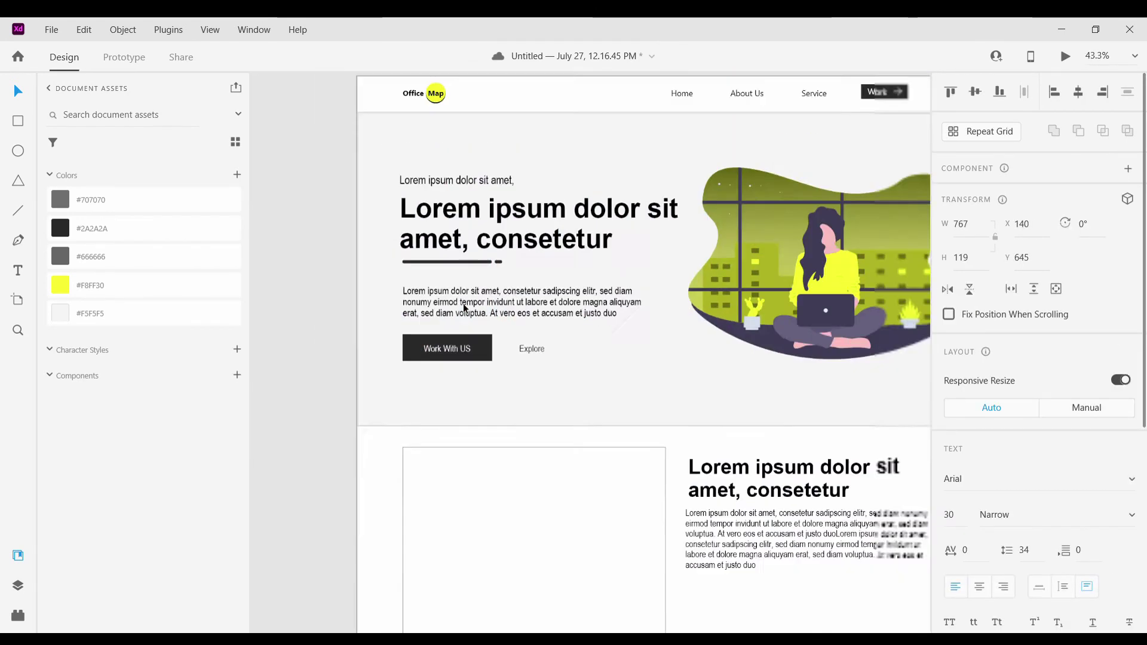
scroll(655, 439, "up", 3)
Increase the lower paragraph's font size to match the hero paragraph
left_click(655, 440)
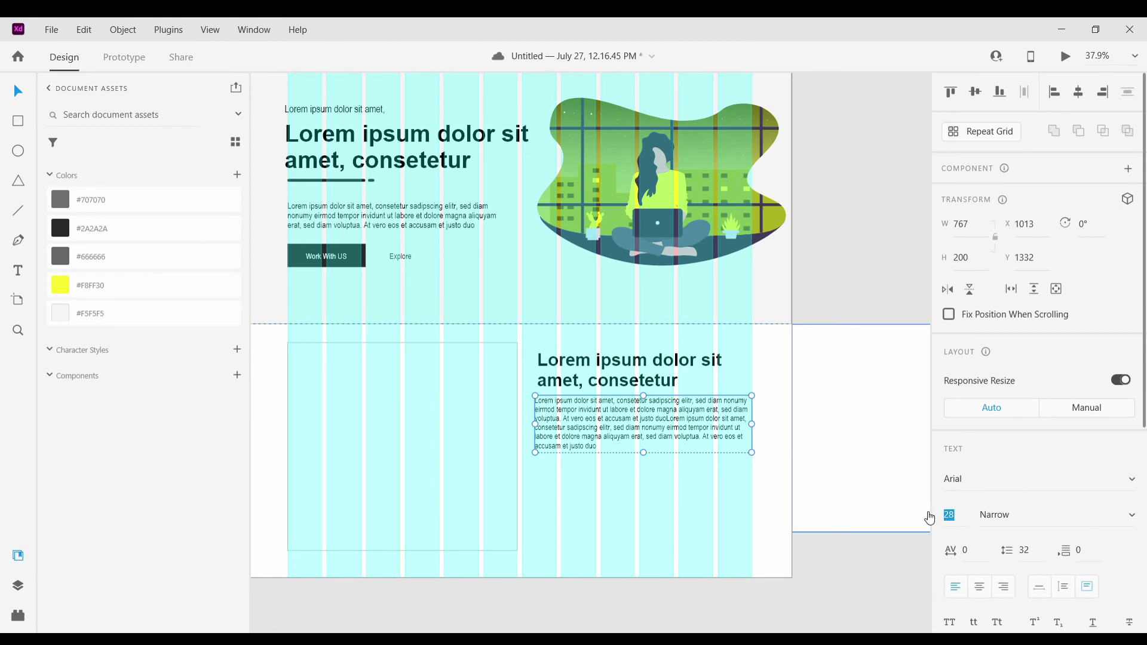
left_click(627, 473)
scroll(581, 430, "up", 3)
scroll(582, 430, "down", 5)
scroll(477, 439, "up", 3)
left_click(475, 440)
scroll(475, 440, "down", 5)
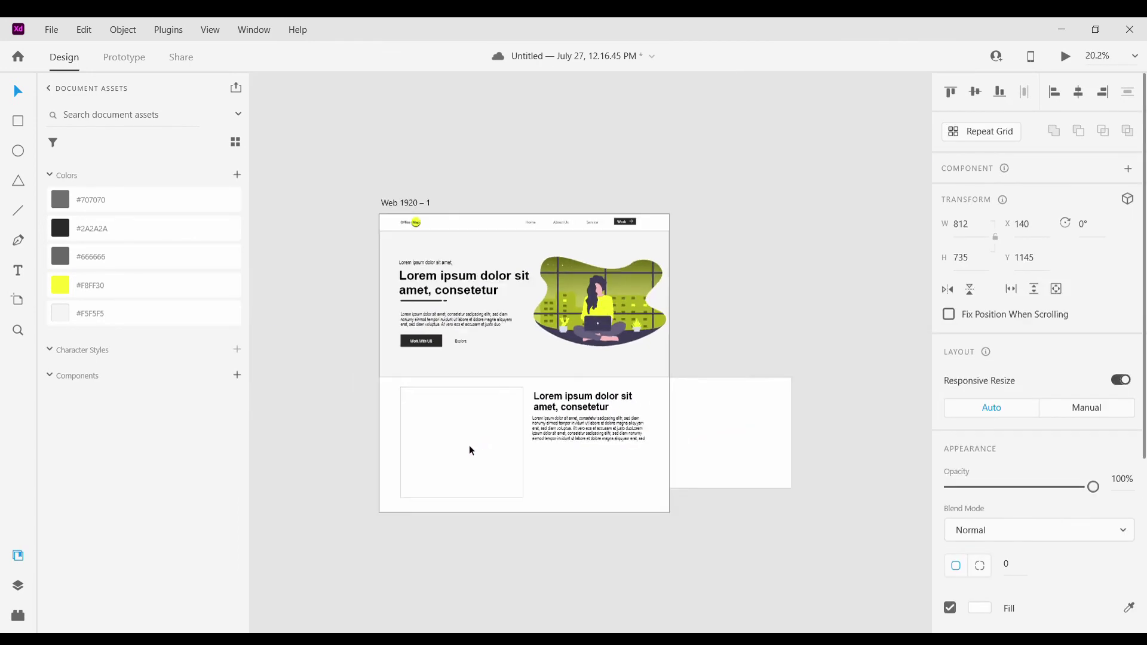
scroll(470, 450, "up", 3)
left_click(338, 485)
scroll(461, 474, "down", 5)
scroll(574, 438, "up", 5)
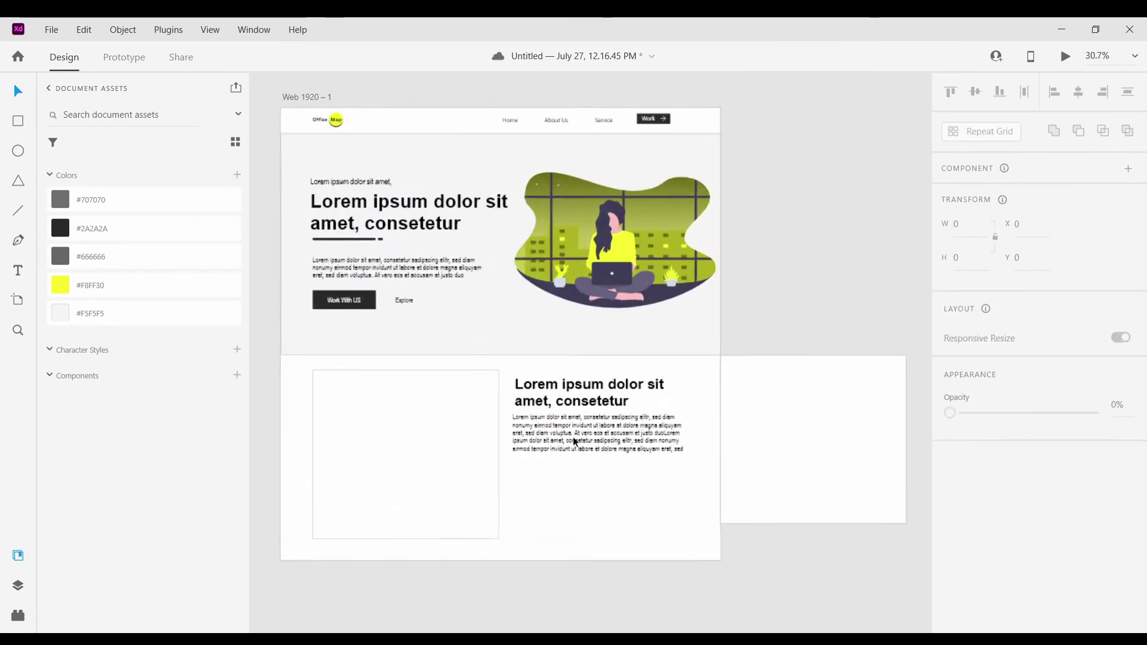
Move the lower paragraph and its heading down, placing the heading at X 1013, Y 1325
left_click_drag(576, 439, 577, 487)
left_click_drag(550, 399, 545, 438)
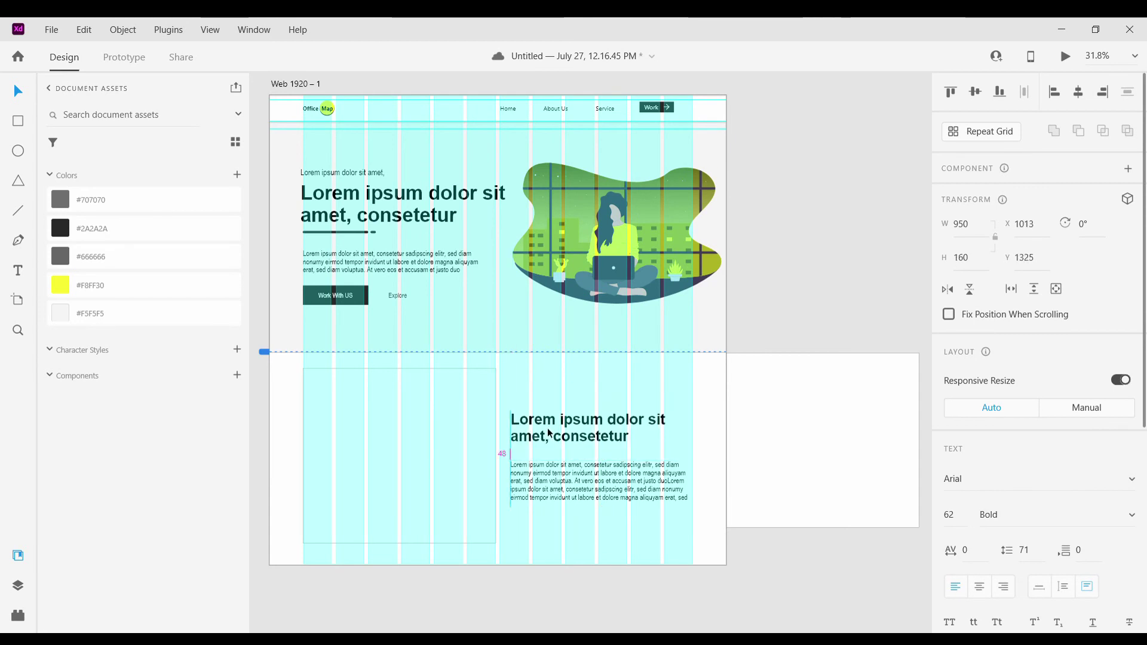
key("Escape")
scroll(543, 389, "down", 3)
Copy the About Us navigation label above the lower heading, aligned at X 1013, and enlarge it to font size 101
left_click(554, 201)
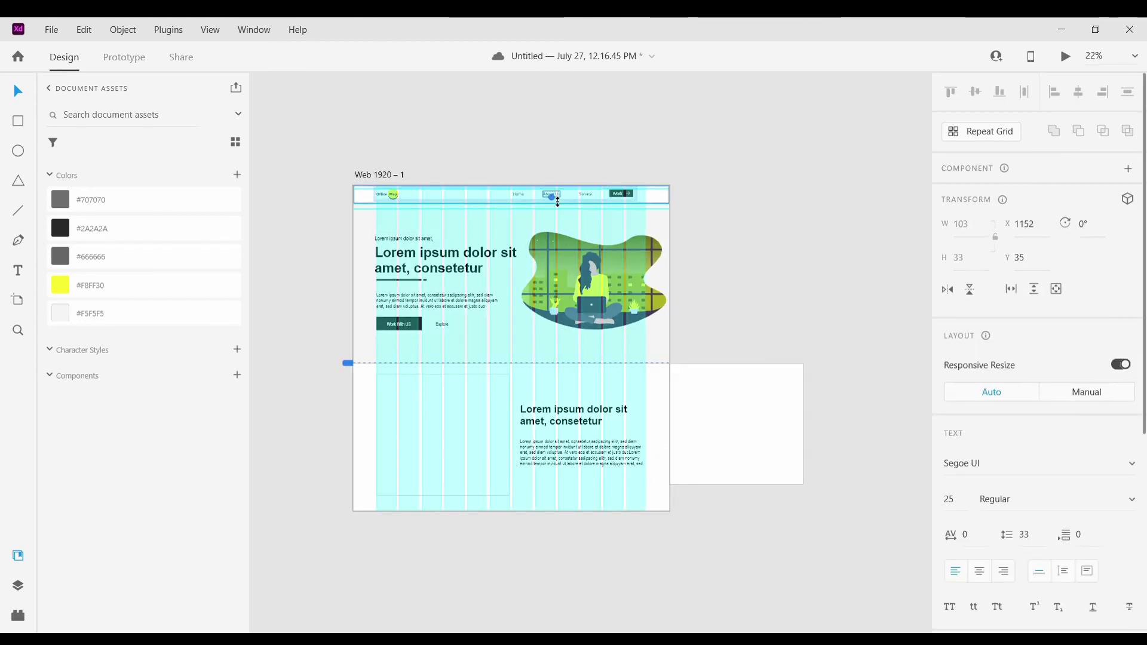
left_click(576, 379)
key("ctrl+v")
scroll(555, 198, "up", 3)
left_click_drag(554, 194, 550, 275)
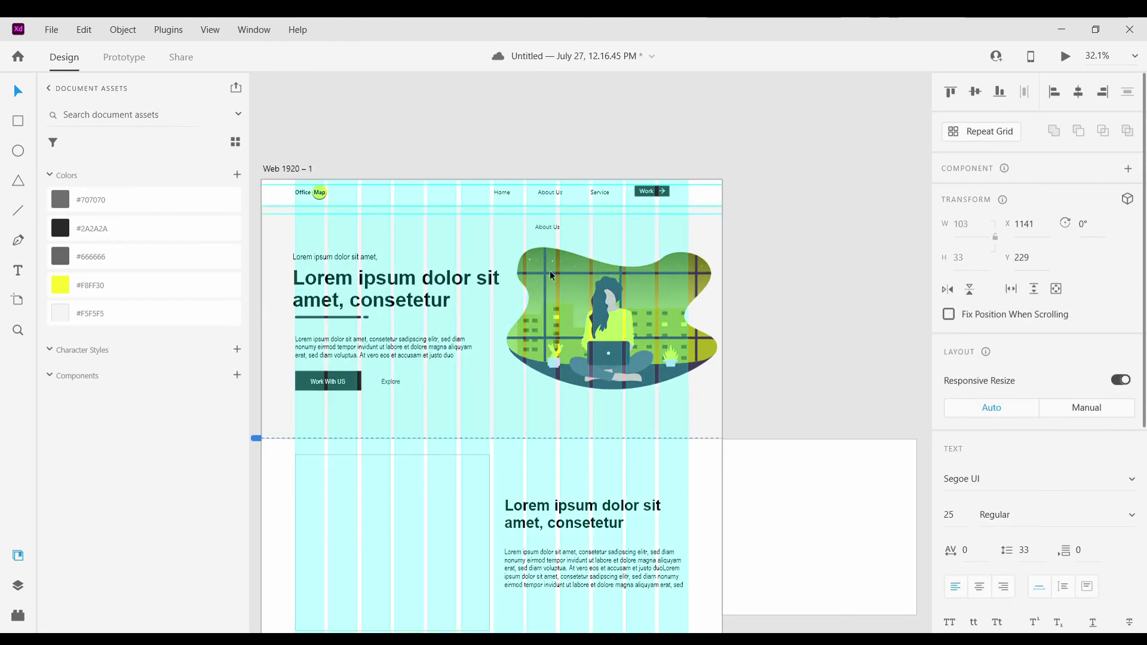
left_click_drag(569, 489, 570, 492)
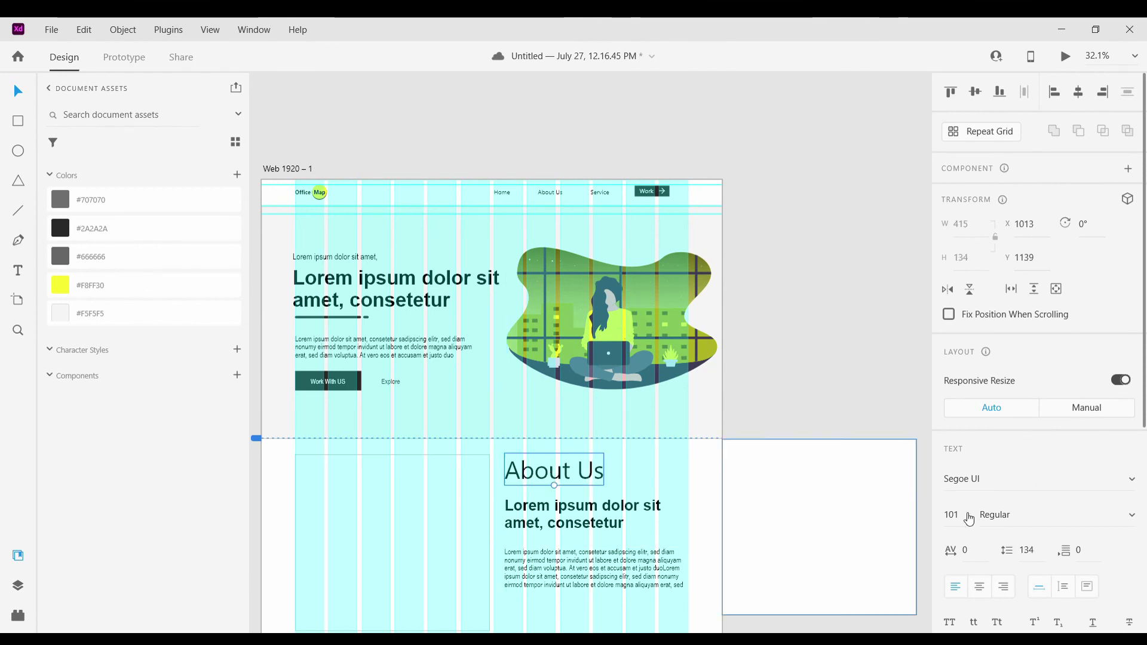
Make the About Us title Bold with a font size of 89
scroll(1121, 482, "down", 1)
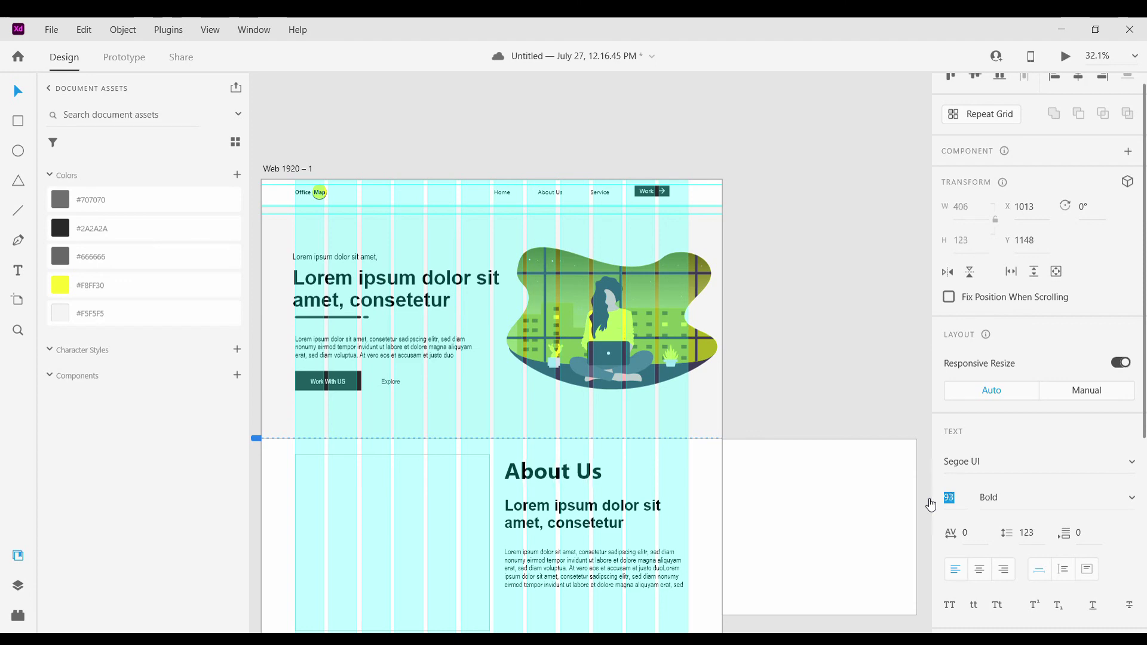
scroll(560, 469, "up", 3)
left_click_drag(537, 476, 523, 476)
scroll(622, 456, "down", 5)
scroll(572, 492, "up", 3)
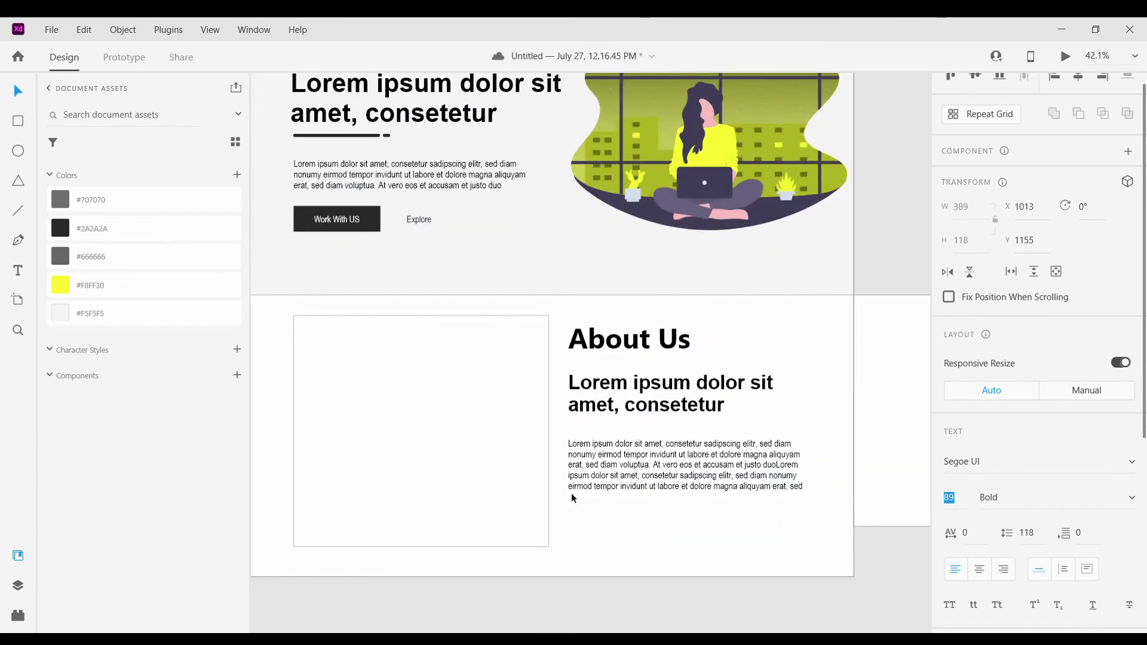
Insert an unDraw illustration of a woman adjusting a picture panel, with yellow as its primary color
scroll(571, 492, "left", 1)
left_click(472, 460)
key("ctrl+shift+p")
left_click(153, 587)
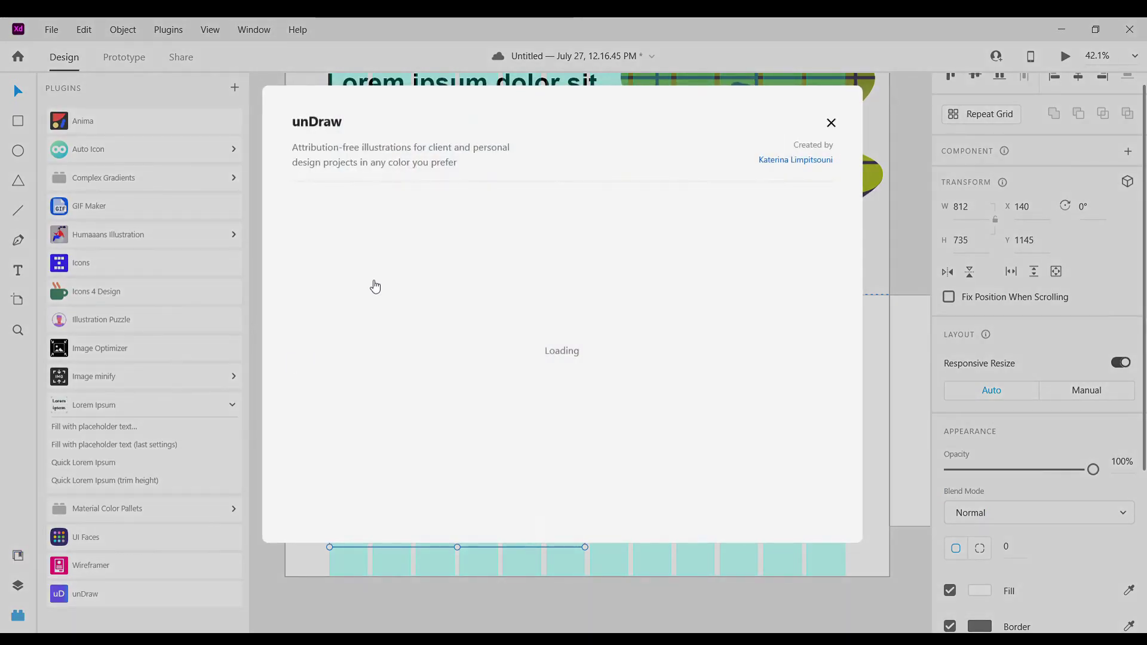
scroll(571, 459, "down", 10)
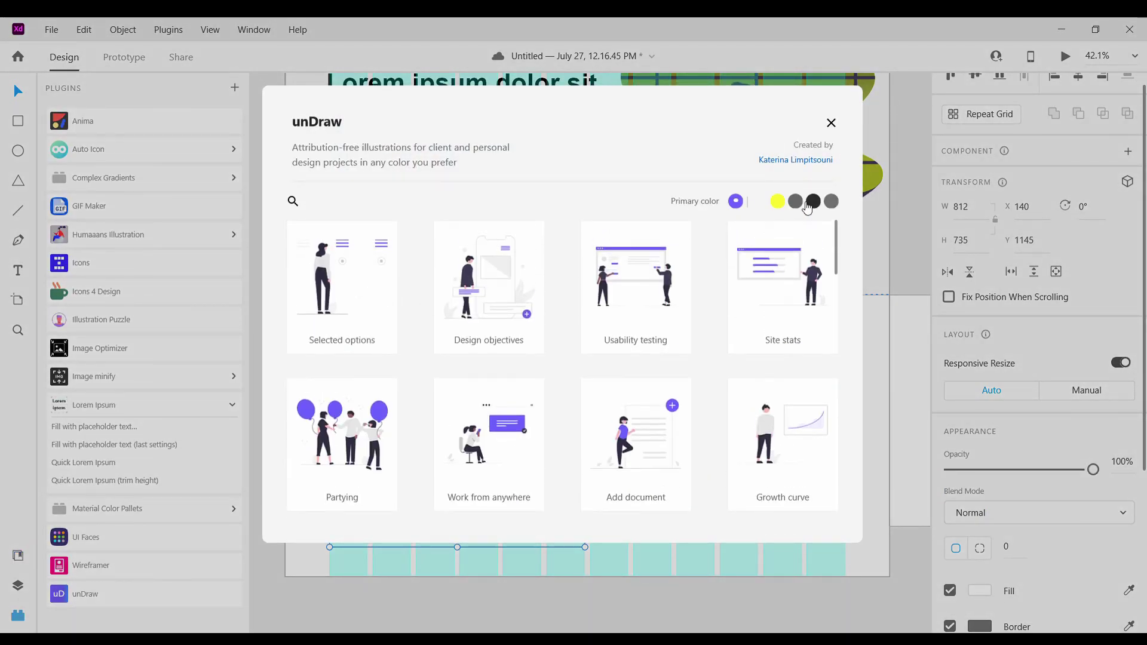
key("Escape")
key("ctrl+v")
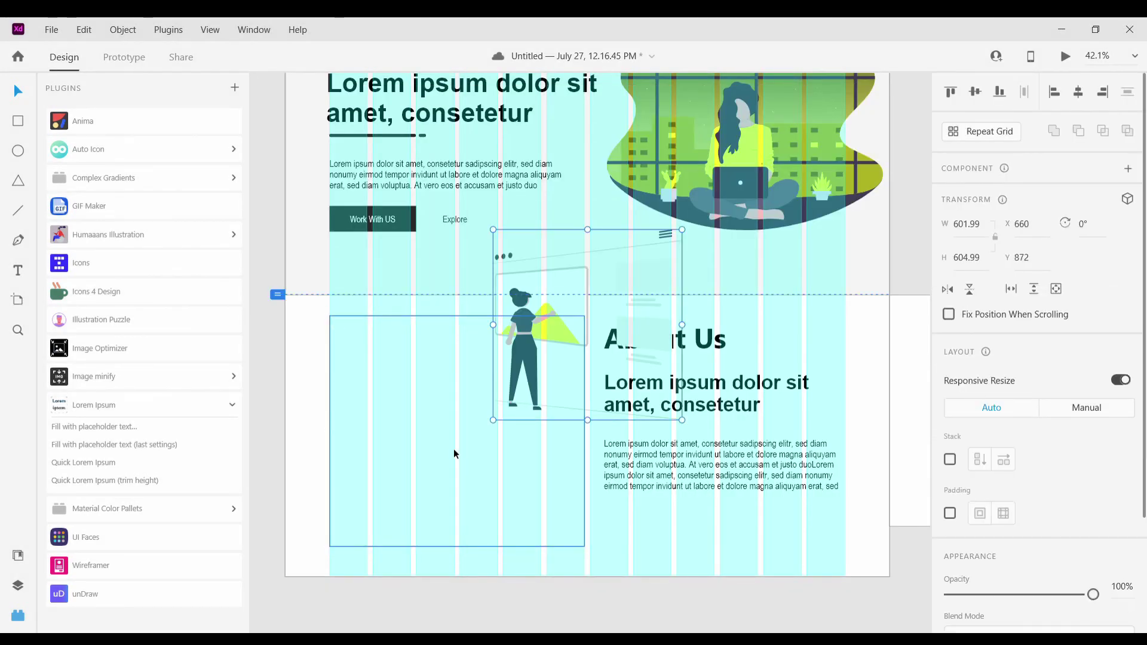
Remove the placeholder rectangle and move the new illustration into its place beside the About Us text
scroll(480, 397, "down", 1)
left_click(393, 402)
left_click_drag(516, 358, 395, 439)
left_click(293, 367)
Delete the spare white rectangle outside the artboard's right edge
scroll(476, 460, "up", 3)
scroll(478, 461, "down", 4)
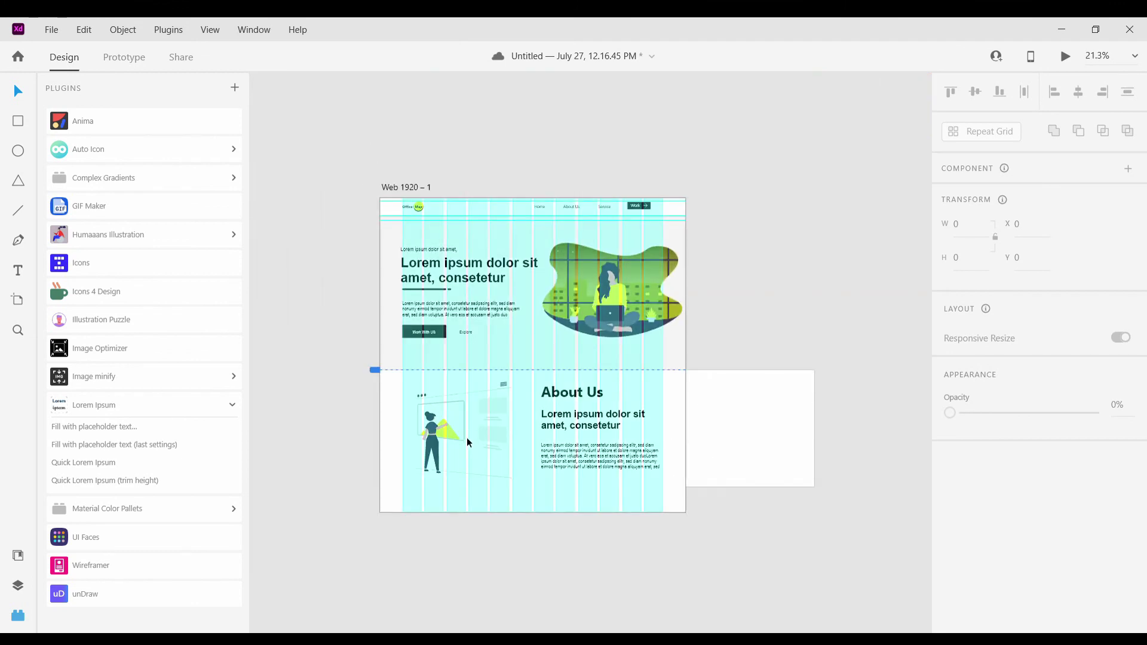
left_click_drag(751, 441, 815, 437)
key("Delete")
Position the About Us illustration at about X 212, Y 1181
scroll(492, 447, "up", 4)
left_click_drag(476, 432, 472, 441)
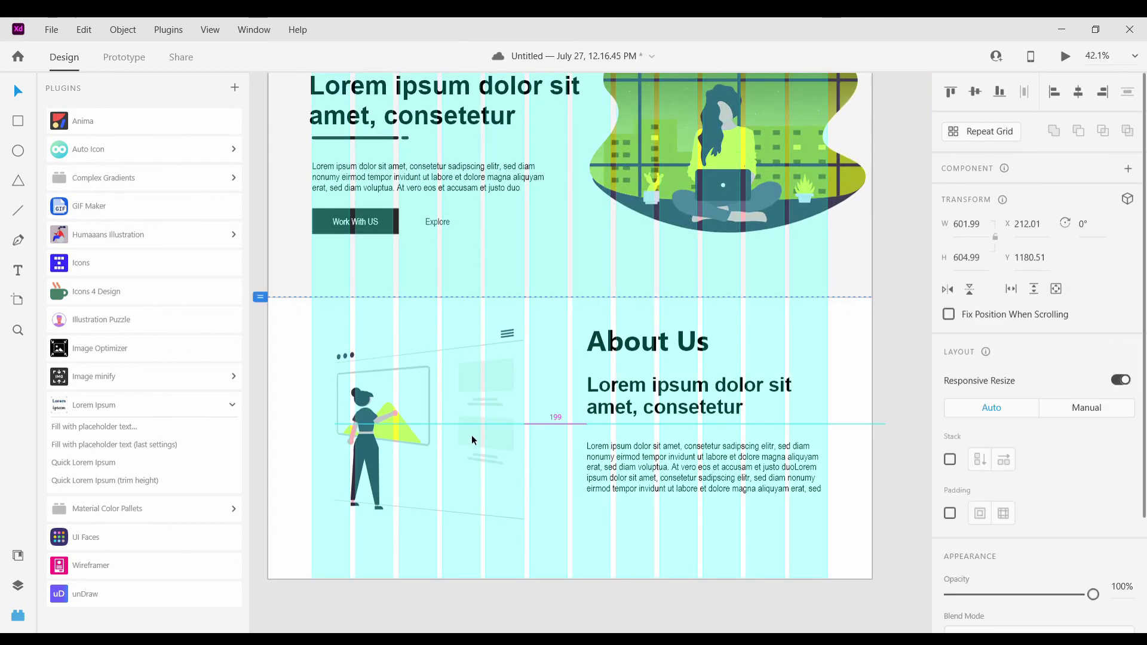
left_click(375, 338)
scroll(677, 407, "down", 3)
scroll(512, 153, "up", 3)
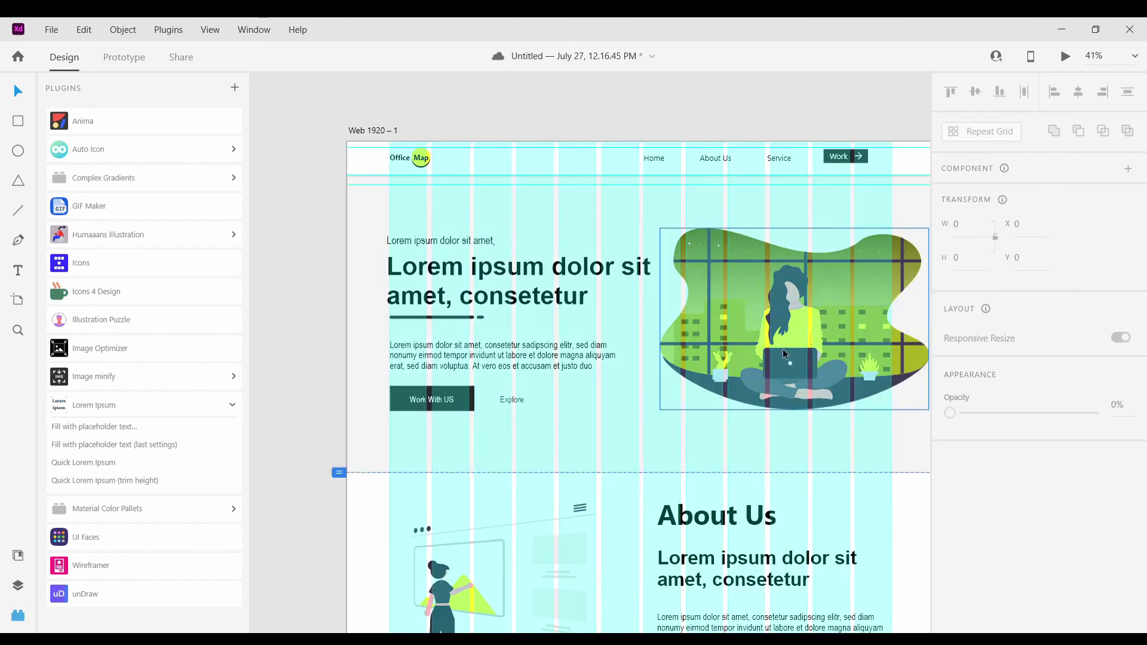
Preview the landing page and examine the hero and About Us sections
scroll(735, 356, "down", 2)
key("ctrl+Return")
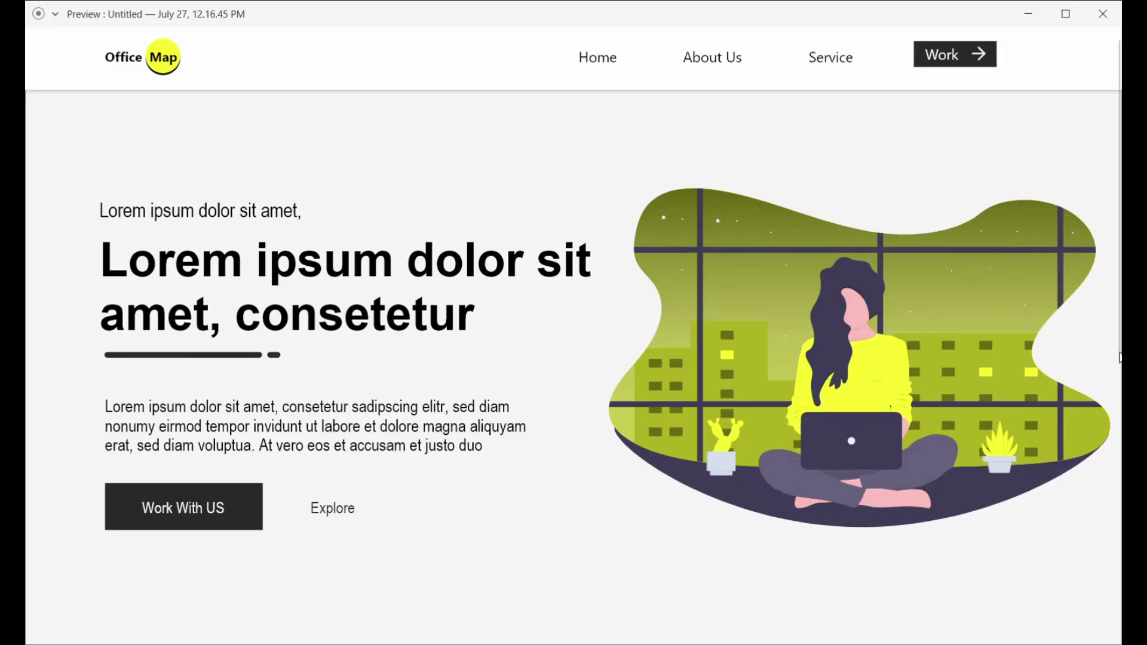
scroll(945, 545, "down", 2)
scroll(568, 335, "down", 6)
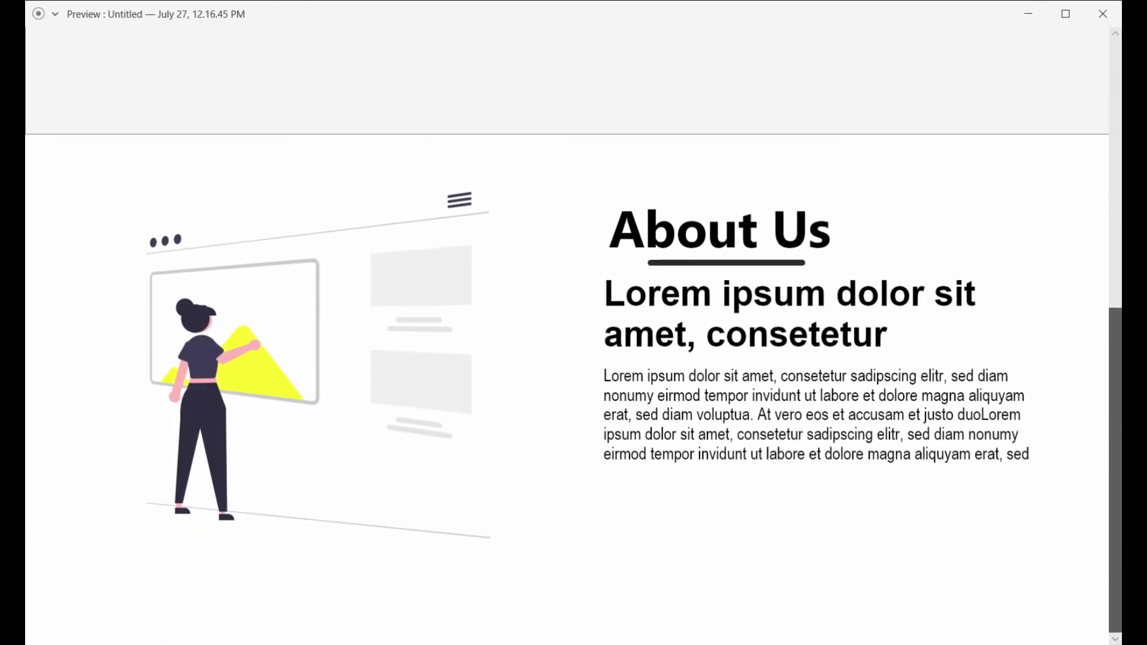
left_click_drag(1113, 617, 1107, 322)
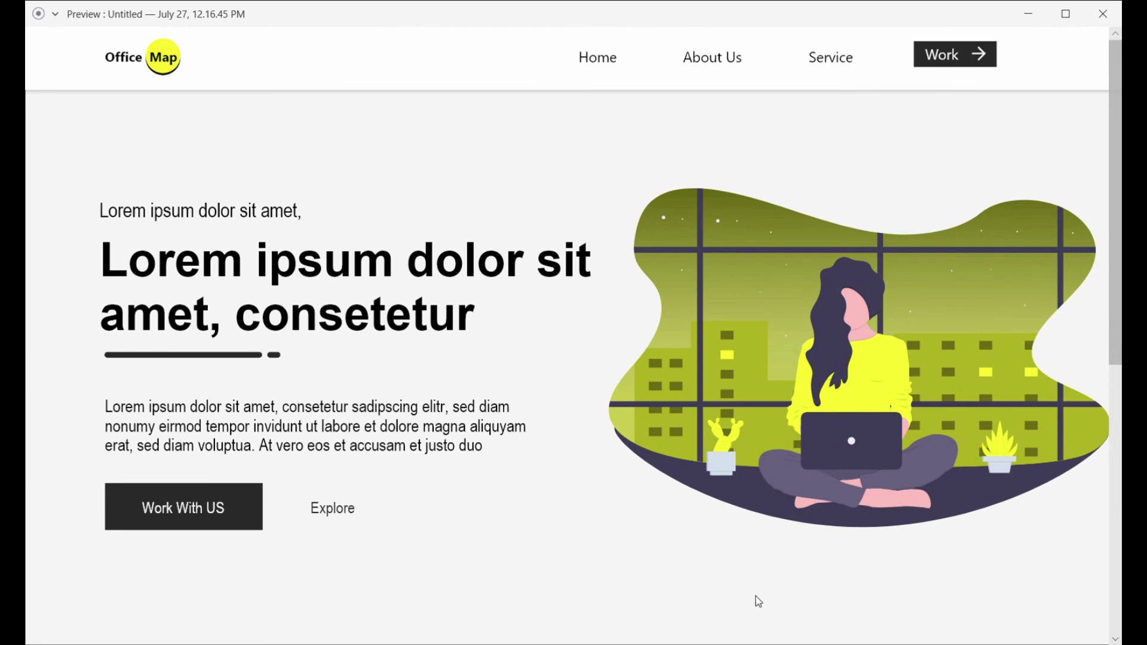